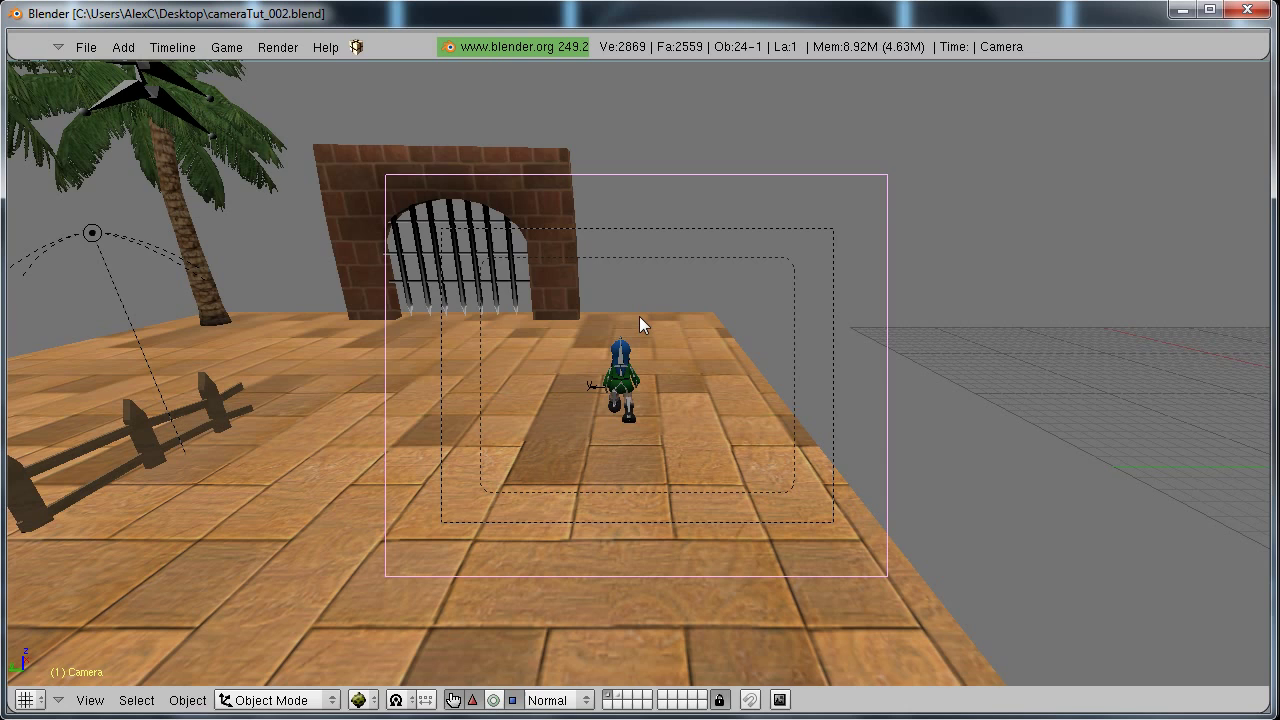
Play-test the finished camera setup by orbiting around the character both ways and zooming in and out, and end the game.
key("p")
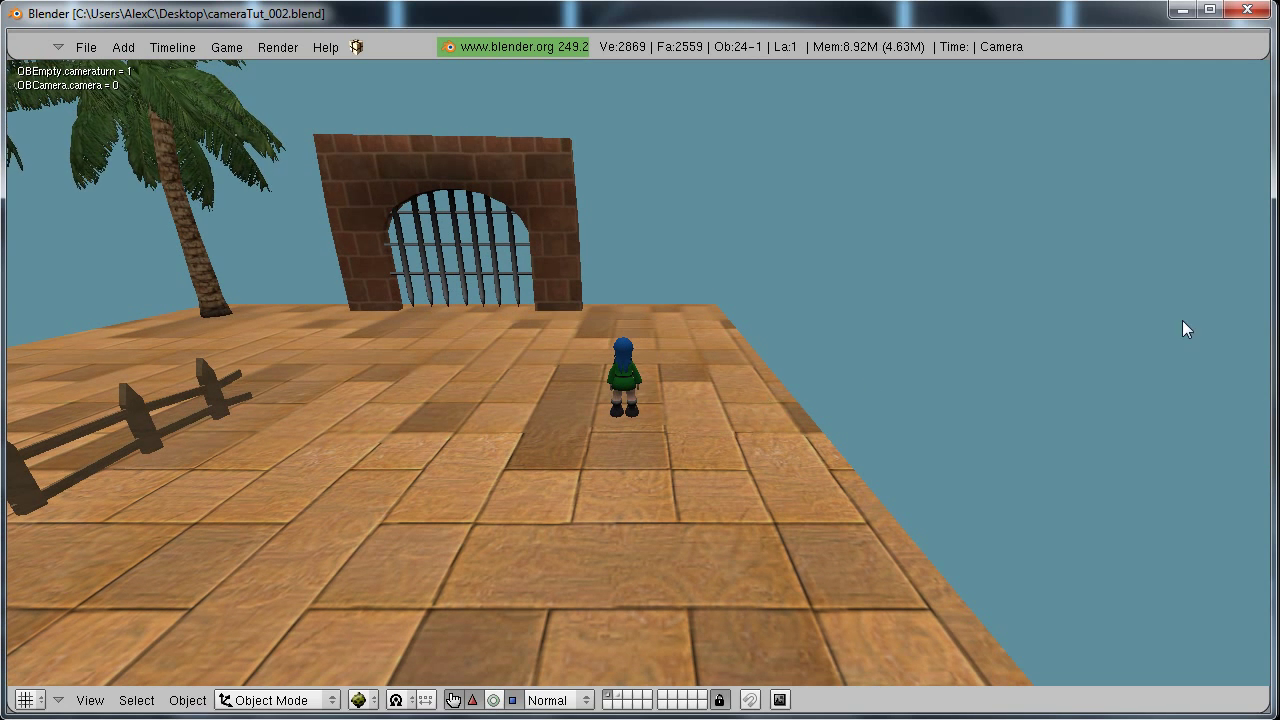
key("Left")
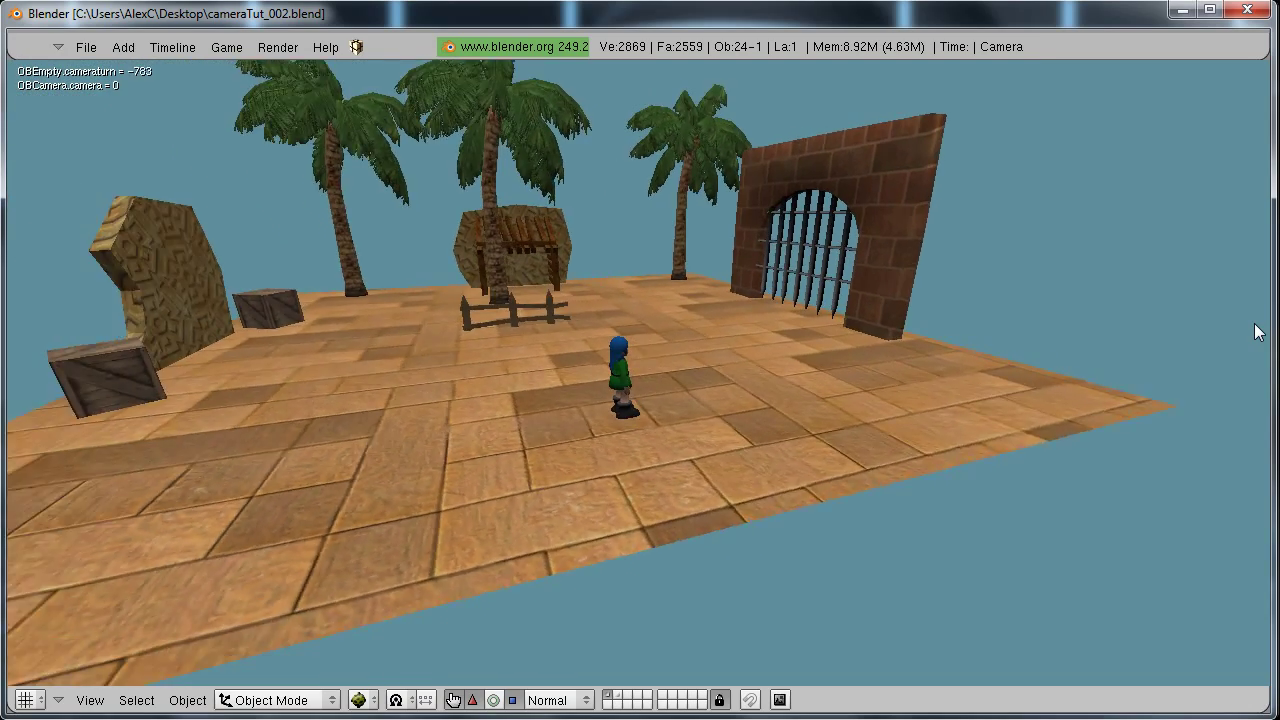
key("Left")
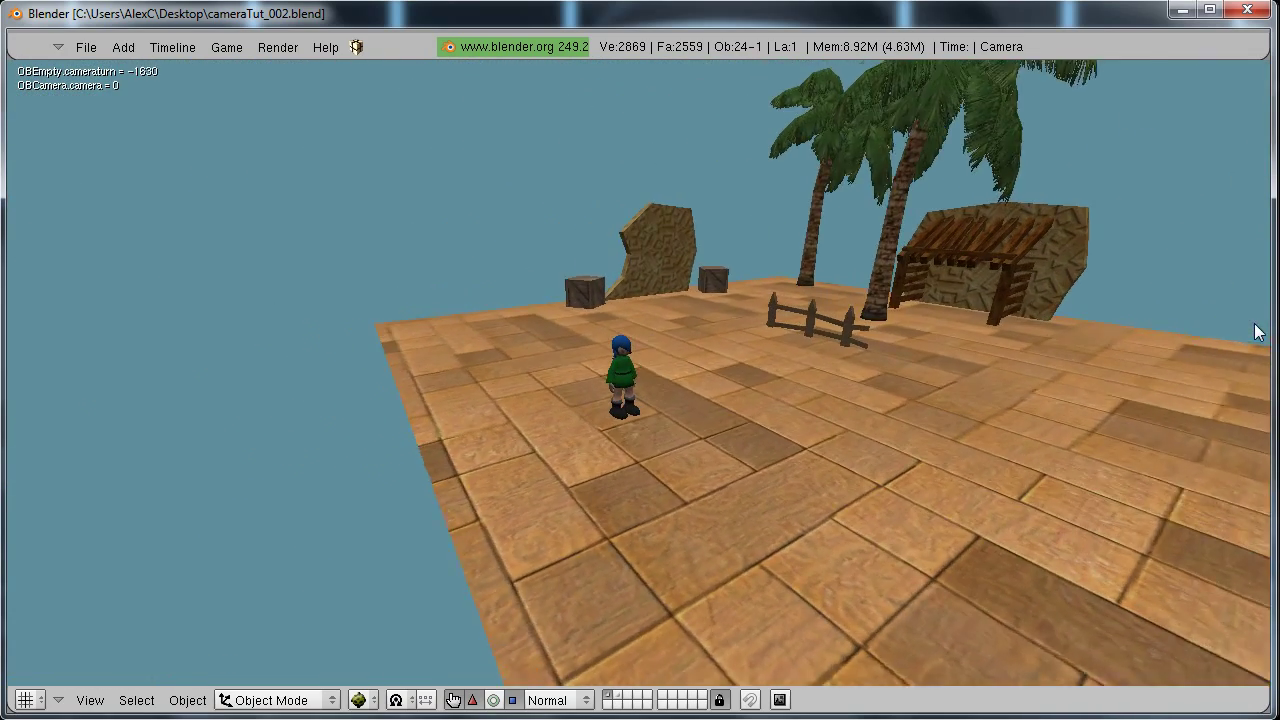
key("Right")
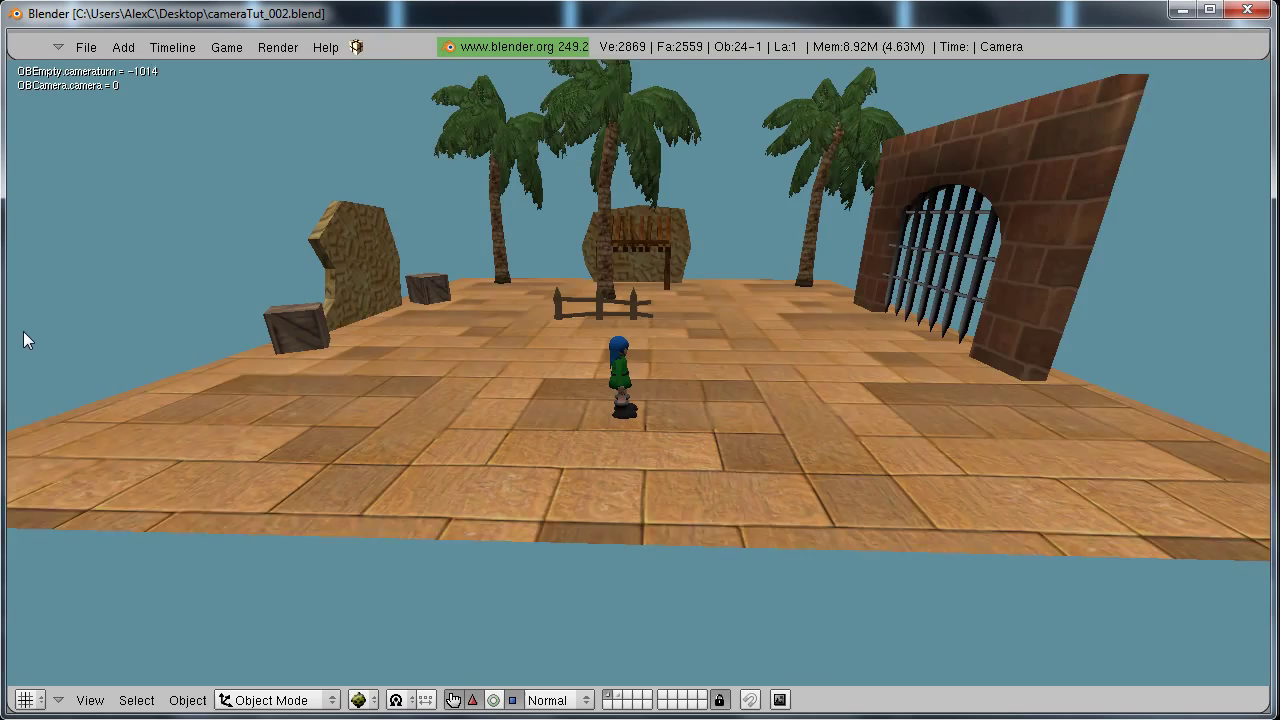
key("Right")
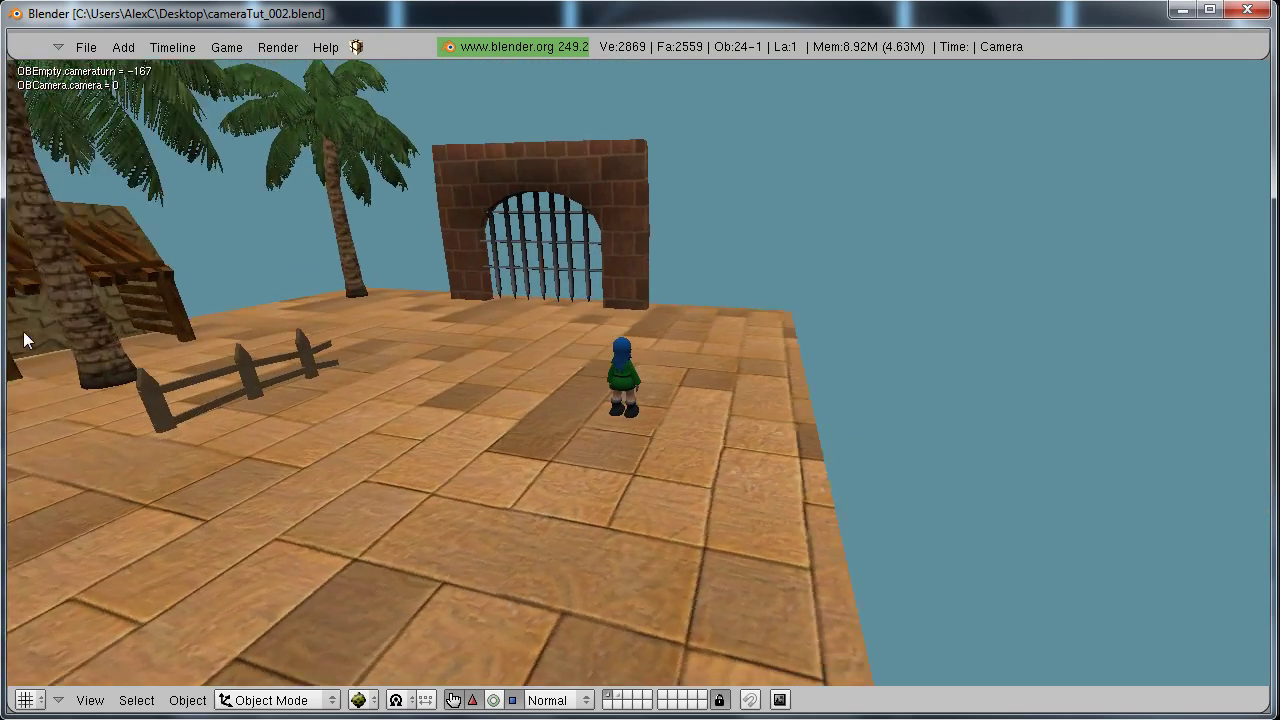
key("Right")
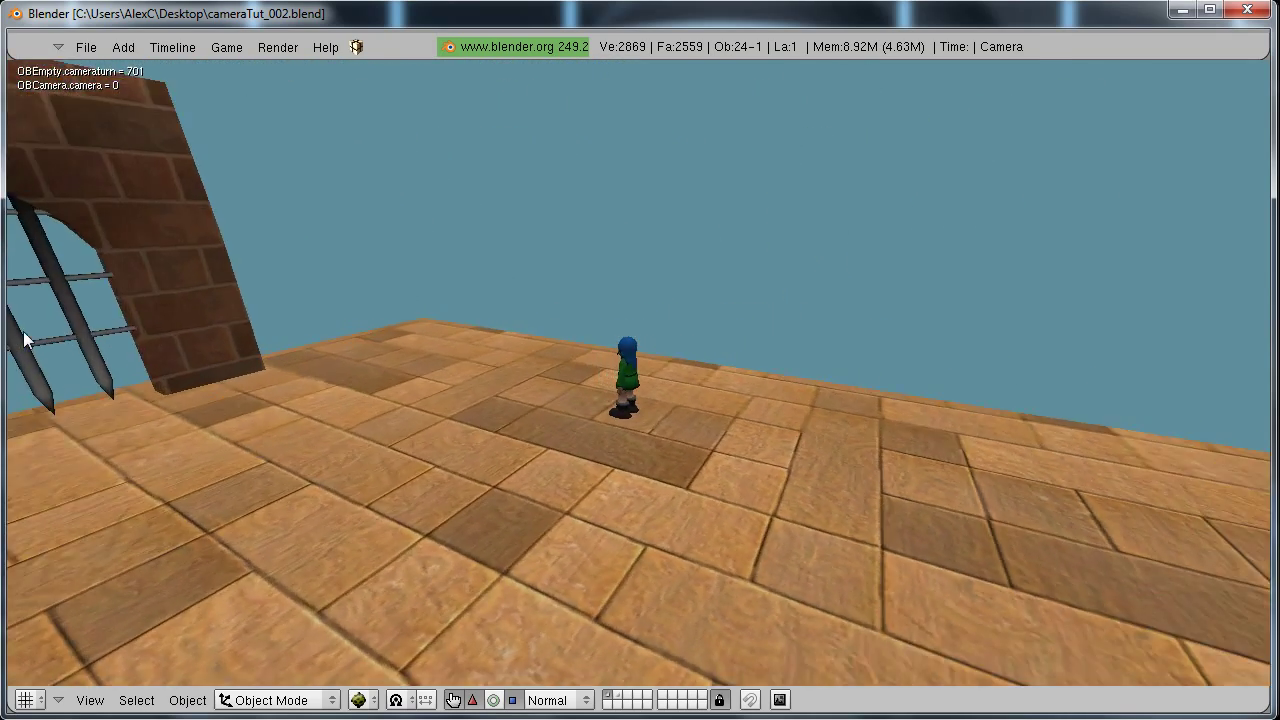
key("Right")
key("Up")
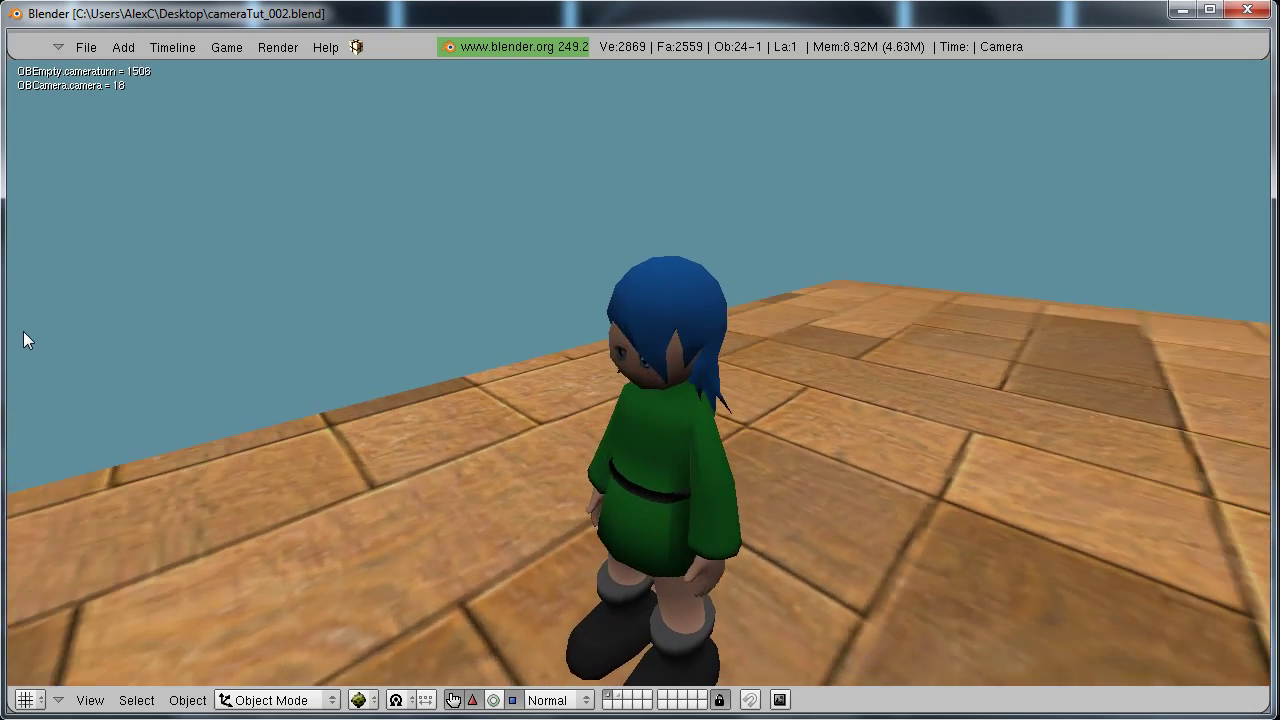
key("Right")
key("Down")
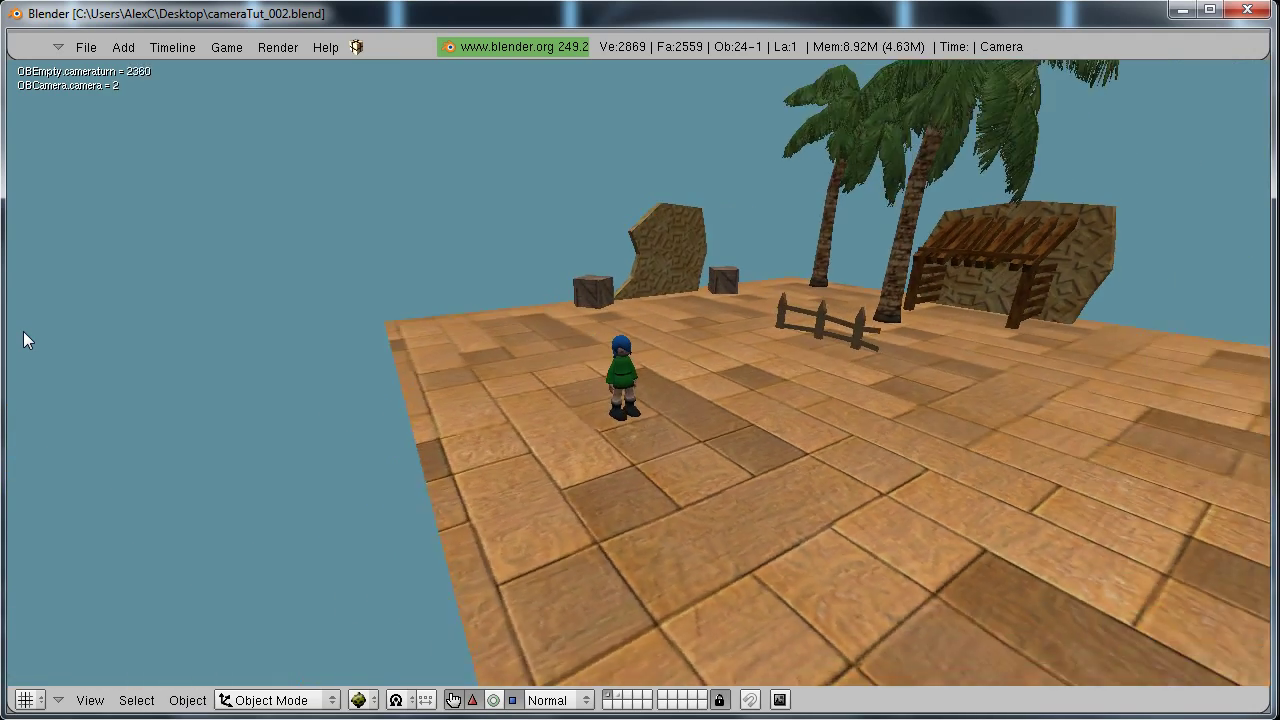
key("Right")
key("Up")
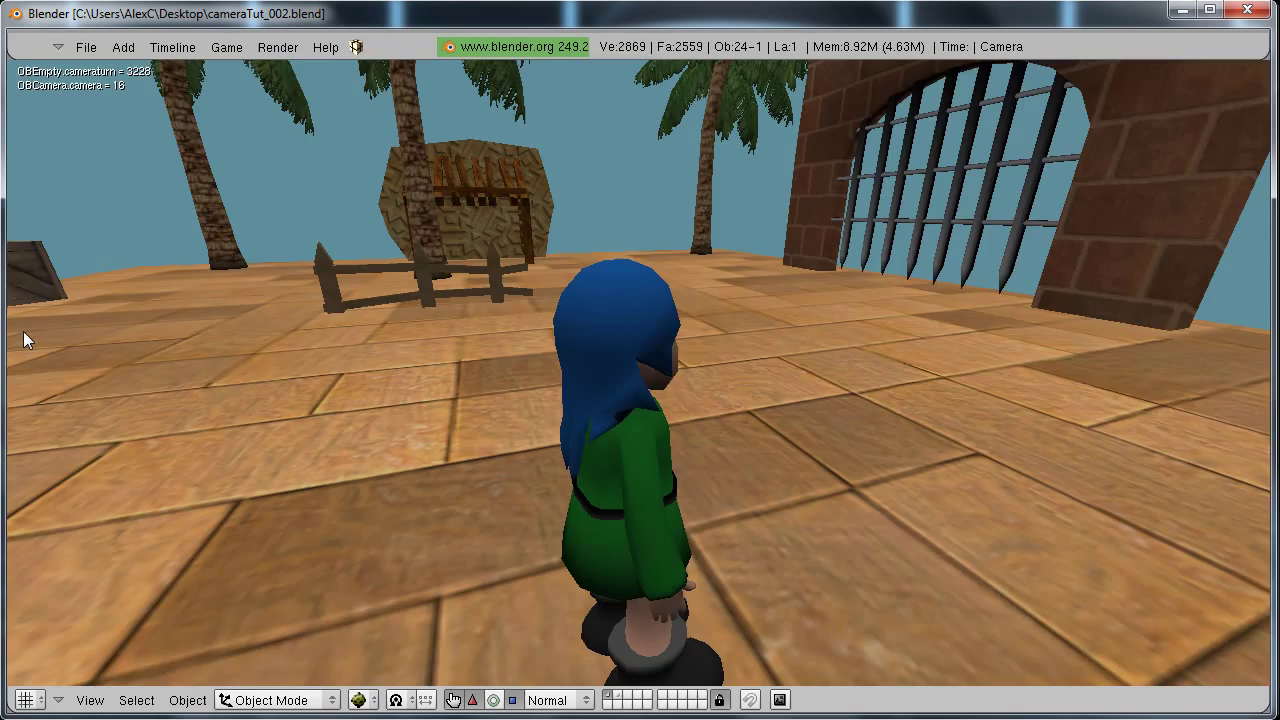
key("Right")
key("Down")
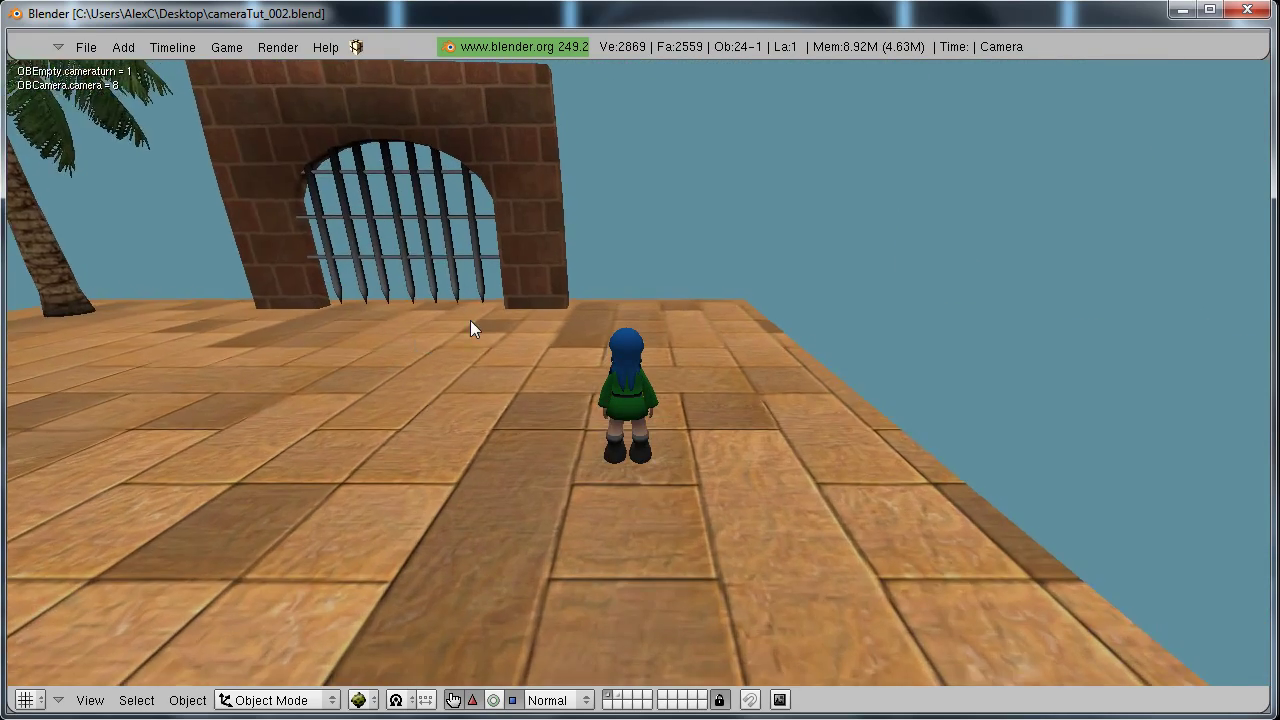
key("Escape")
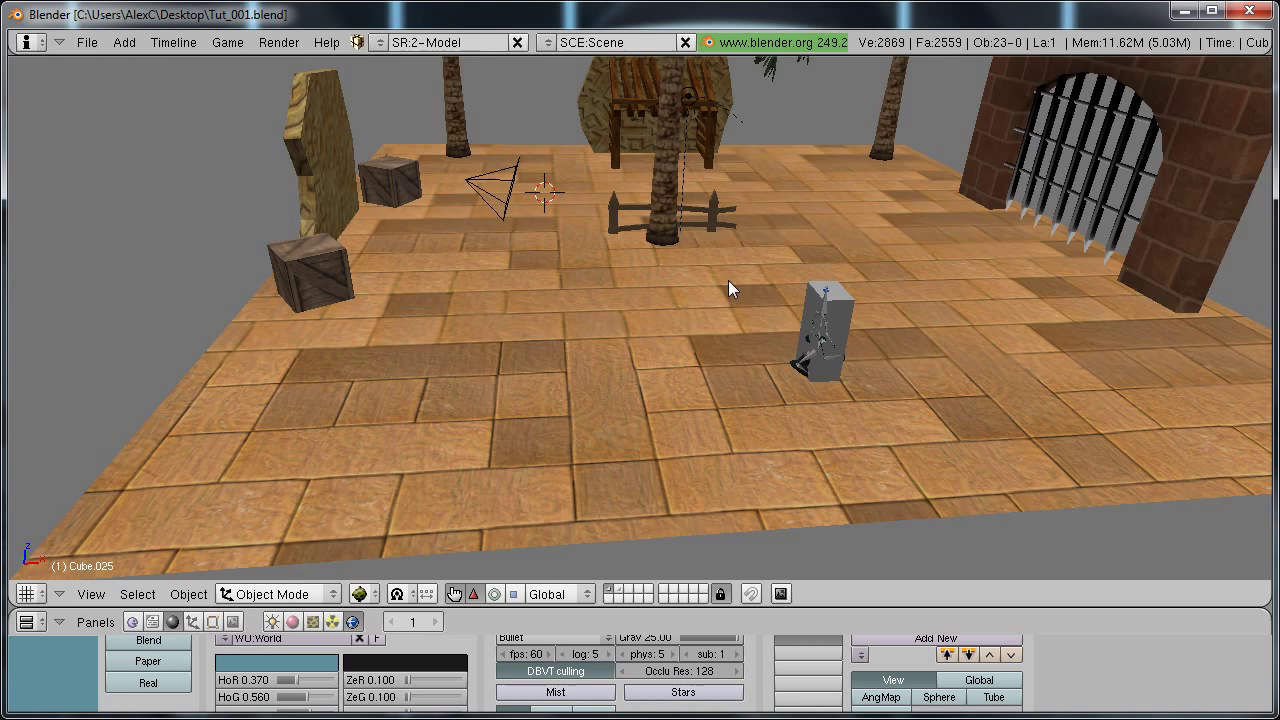
Examine the Tut_001 scene from above, select the camera behind the character and look through it.
middle_click_drag(728, 280, 673, 285)
key("KP_7")
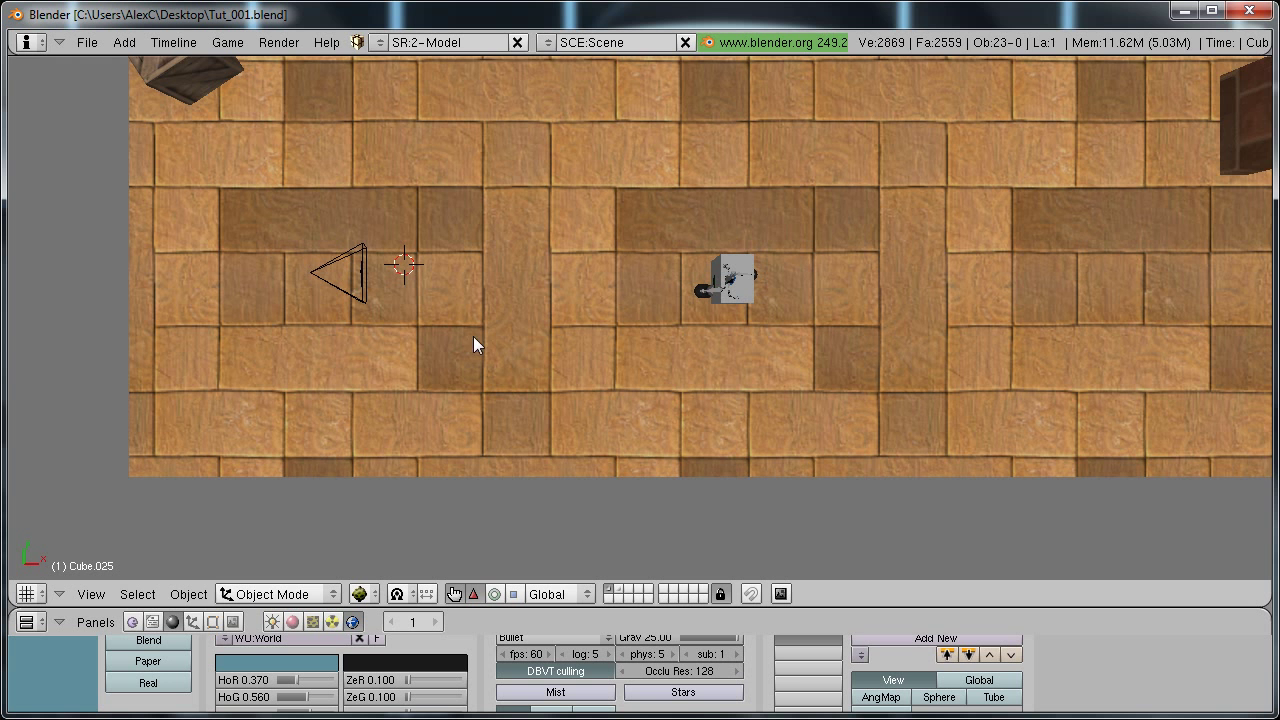
middle_click_drag(668, 262, 711, 347, "shift")
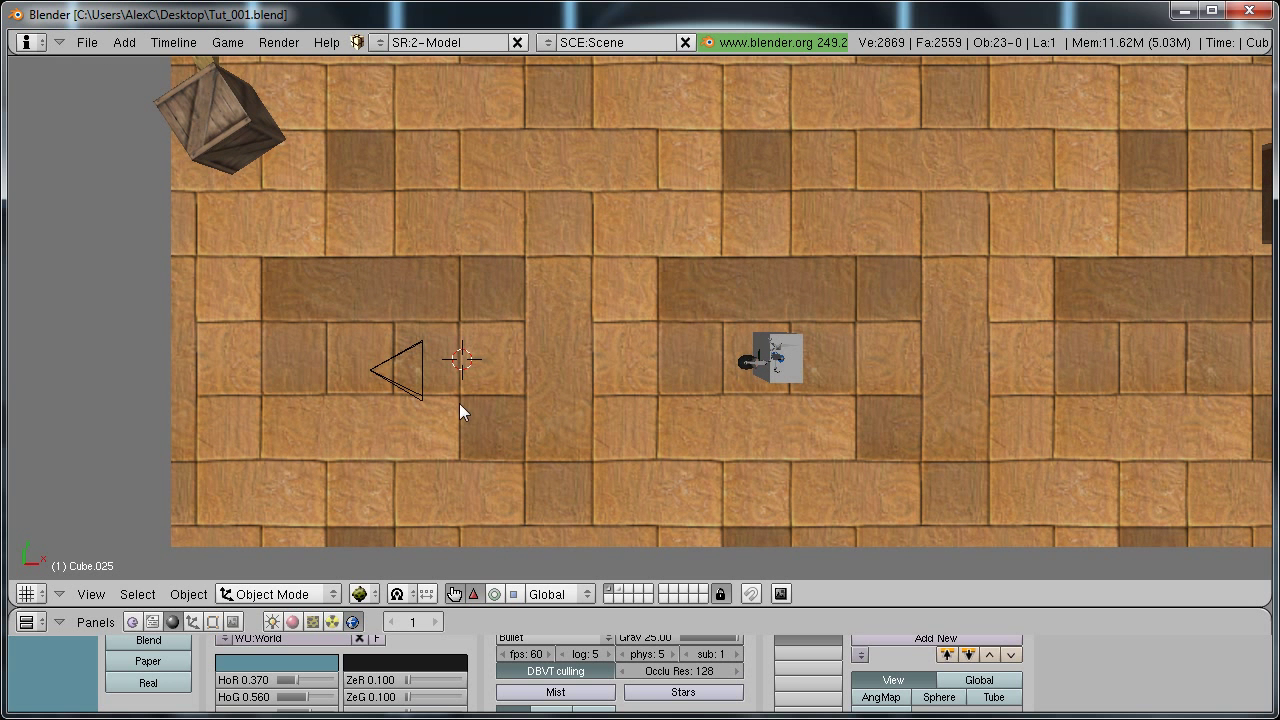
right_click(420, 356)
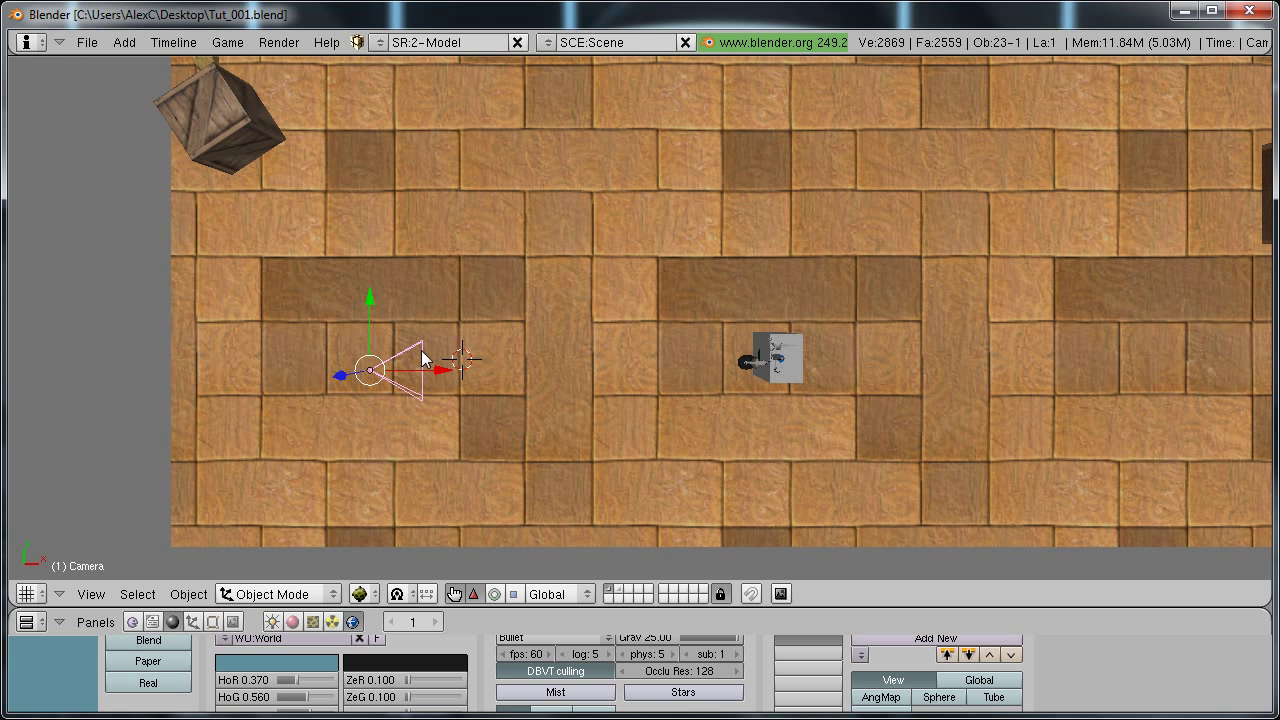
key("KP_0")
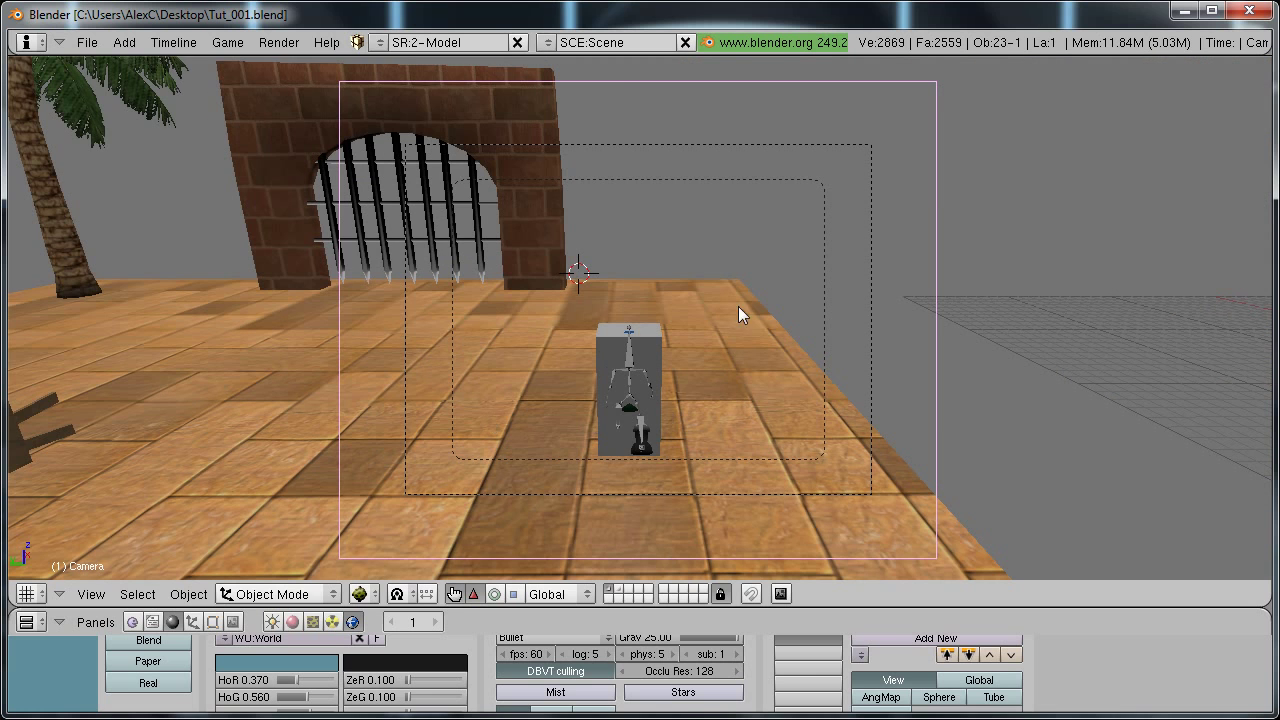
mouse_move(737, 328)
middle_mouse_down()
mouse_move(540, 310)
mouse_move(716, 322)
middle_mouse_up()
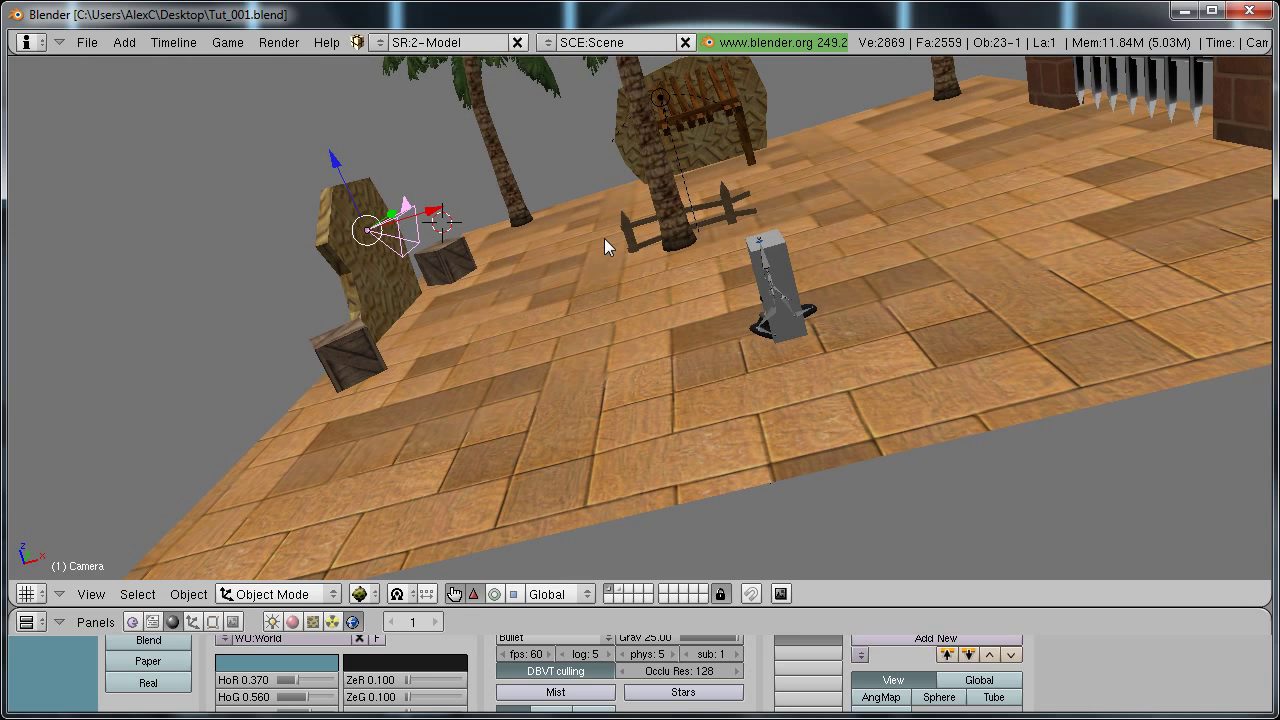
Snap the 3D cursor to the character's cube in the top view.
key("KP_7")
key("KP_5")
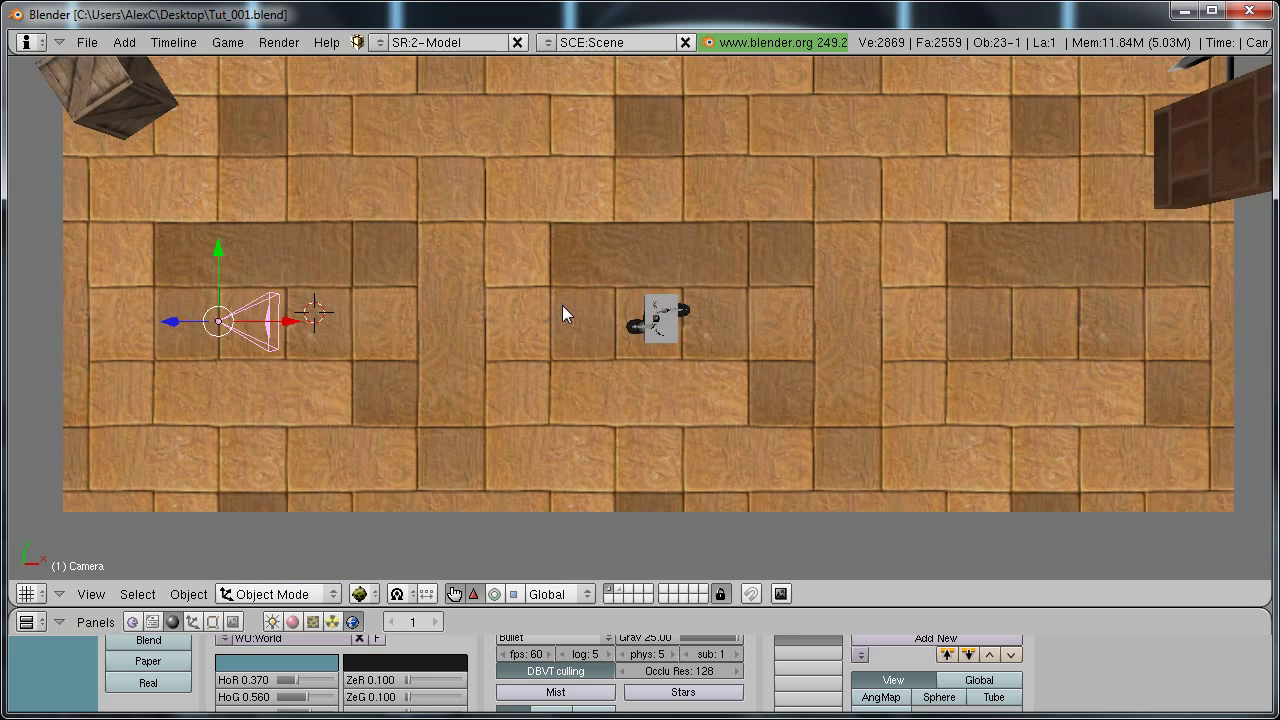
middle_click_drag(562, 315, 523, 307, "shift")
scroll(572, 323, "up", 3)
scroll(674, 313, "down", 2)
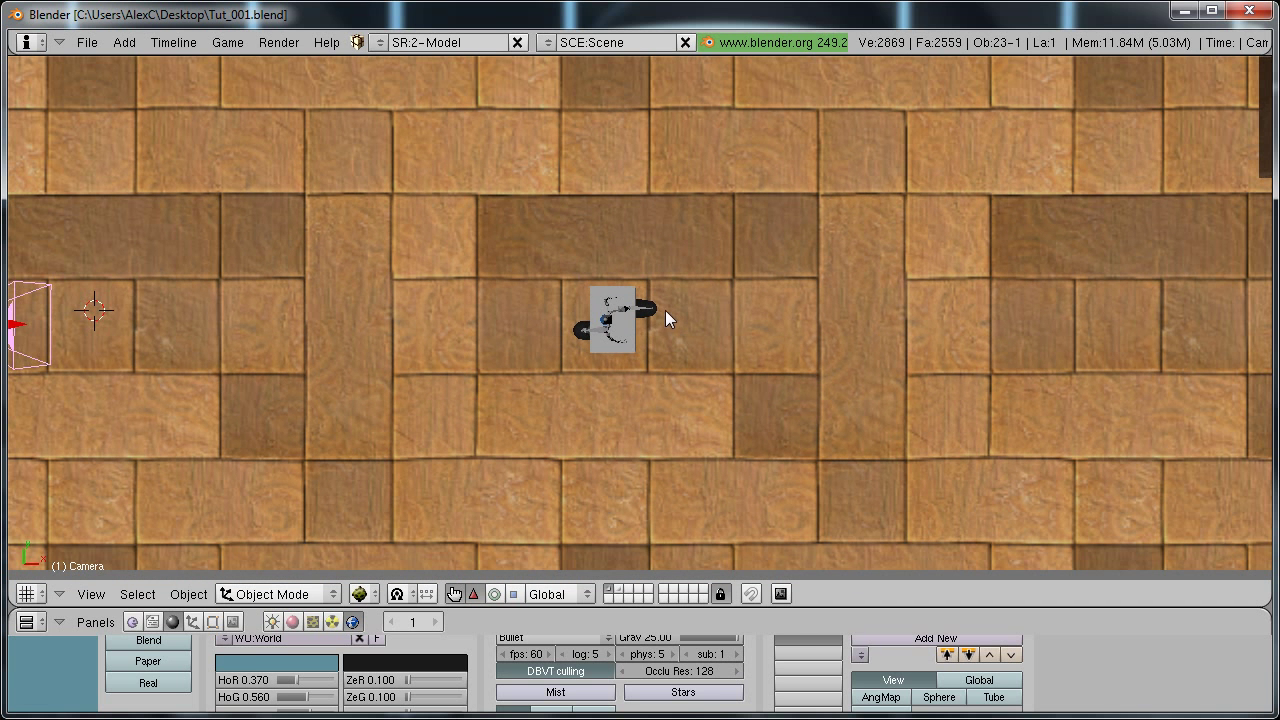
right_click(641, 330)
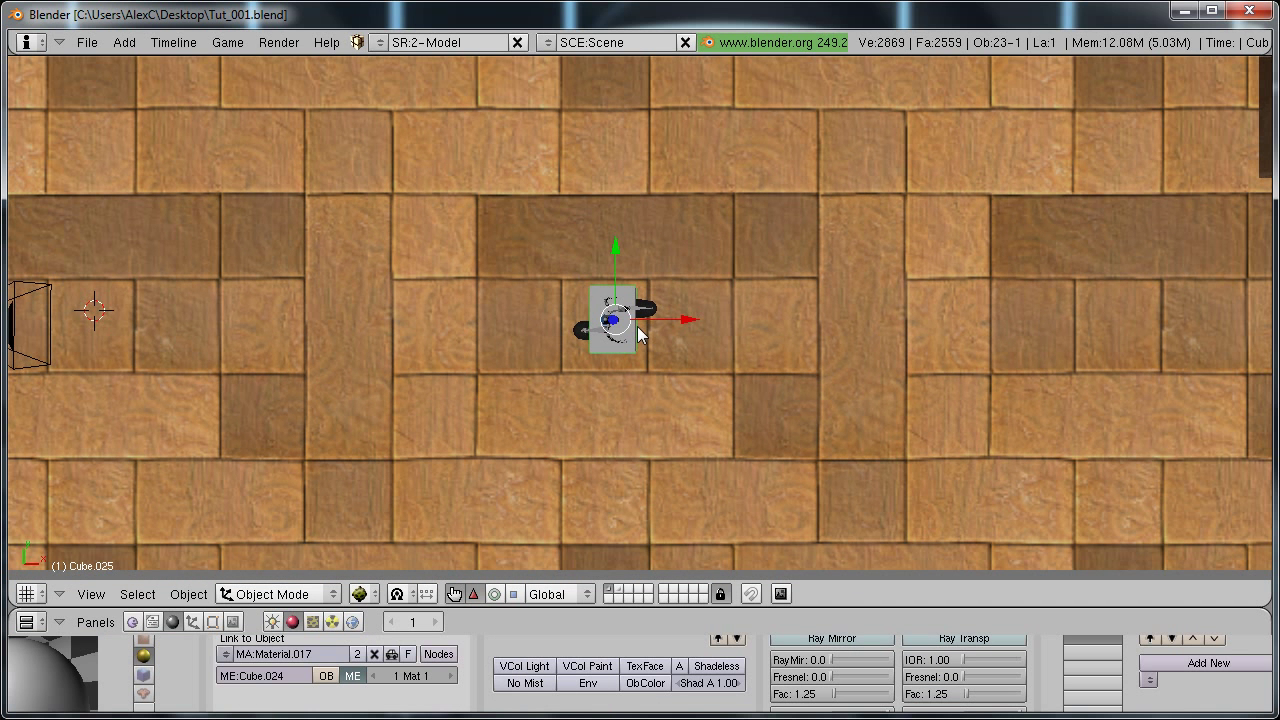
key("shift+s")
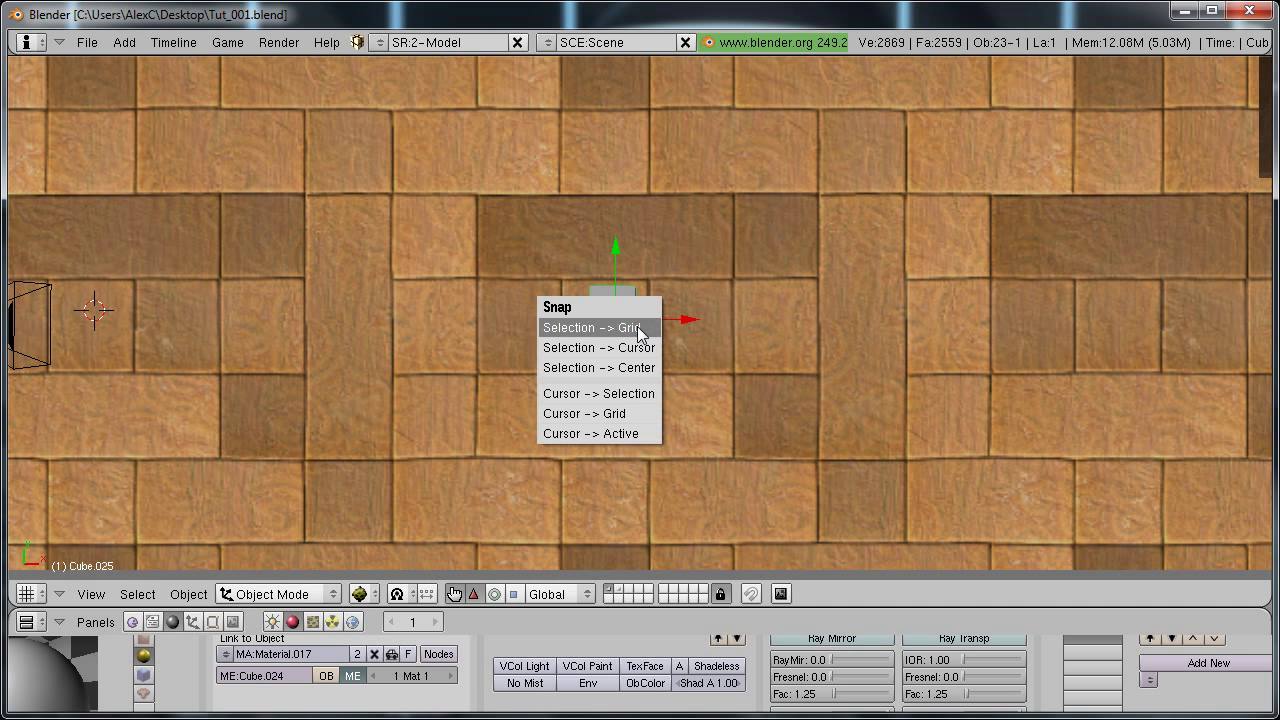
left_click(643, 394)
Add an Empty at the 3D cursor inside the character's cube.
key("space")
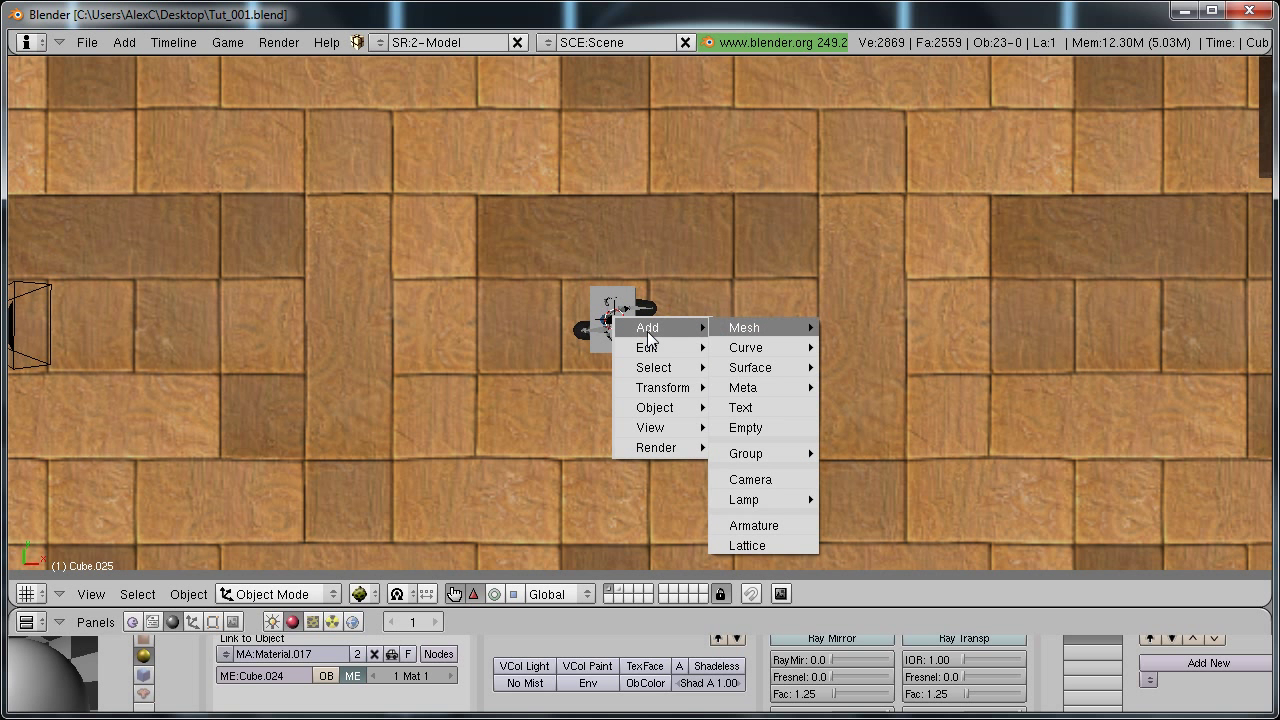
mouse_move(762, 384)
left_click(745, 428)
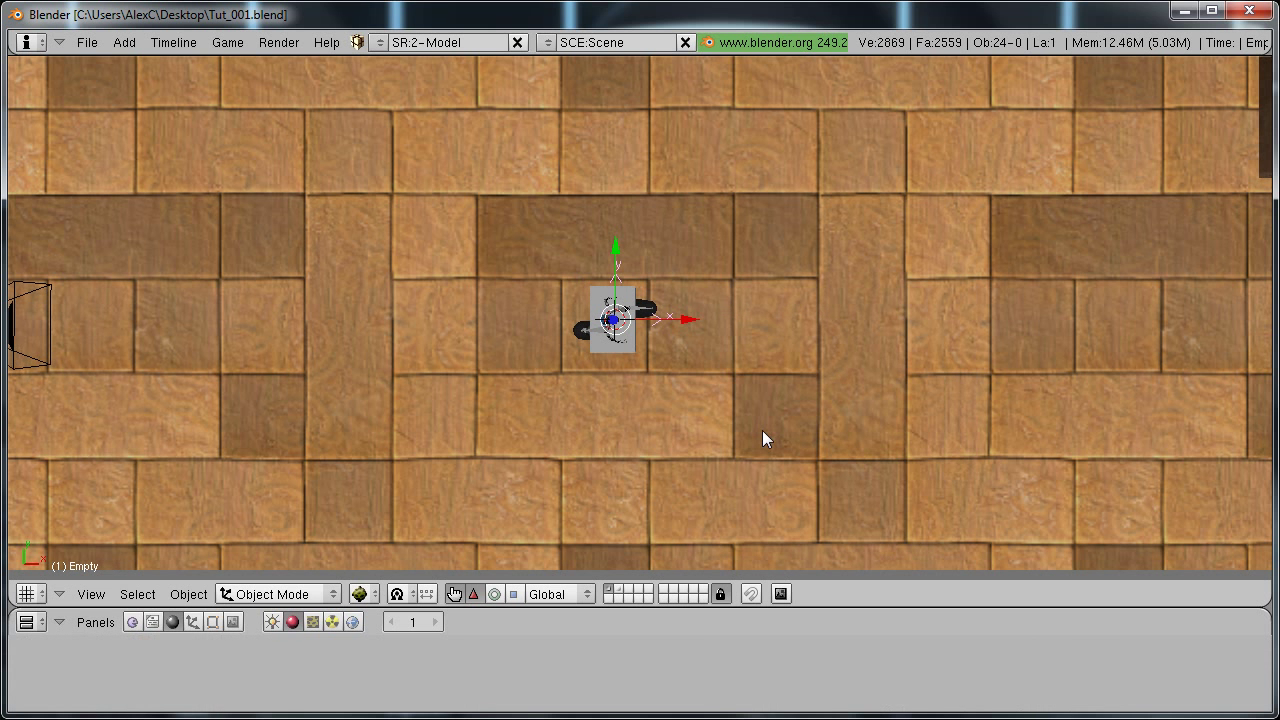
Parent the camera to the Empty at the character.
key("KP_5")
right_click(228, 305)
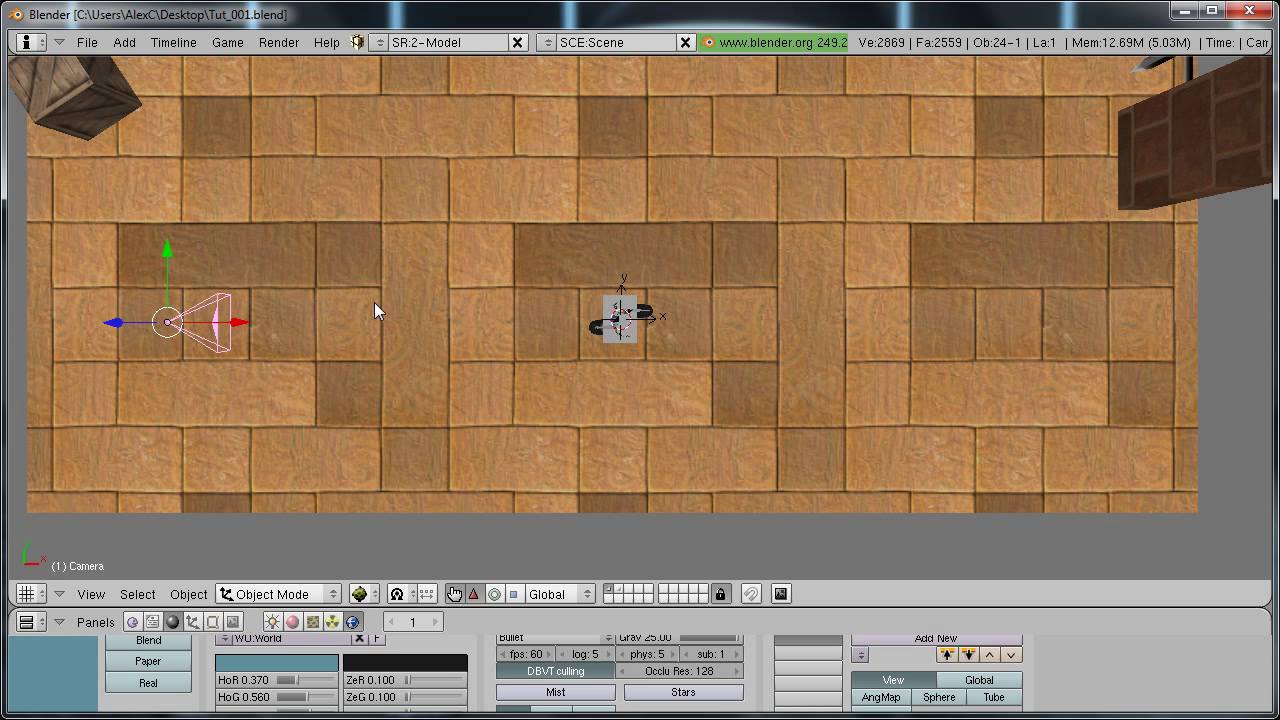
right_click(622, 288, "shift")
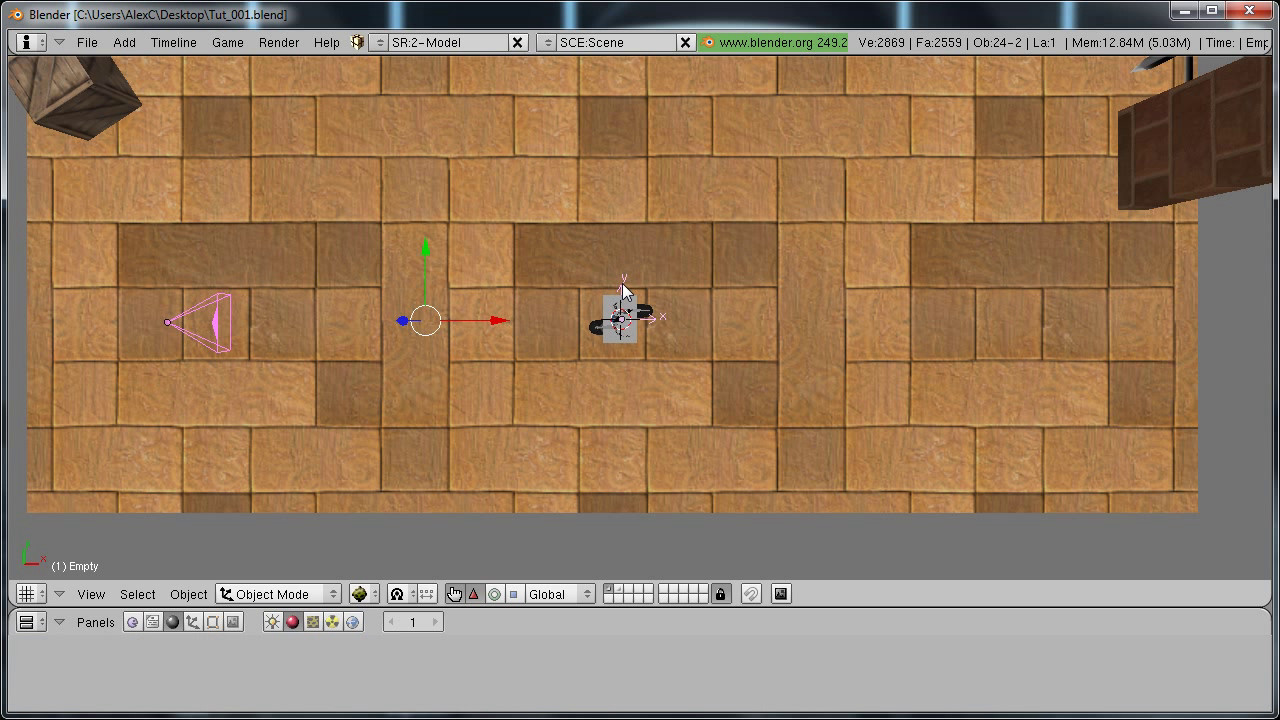
key("ctrl+p")
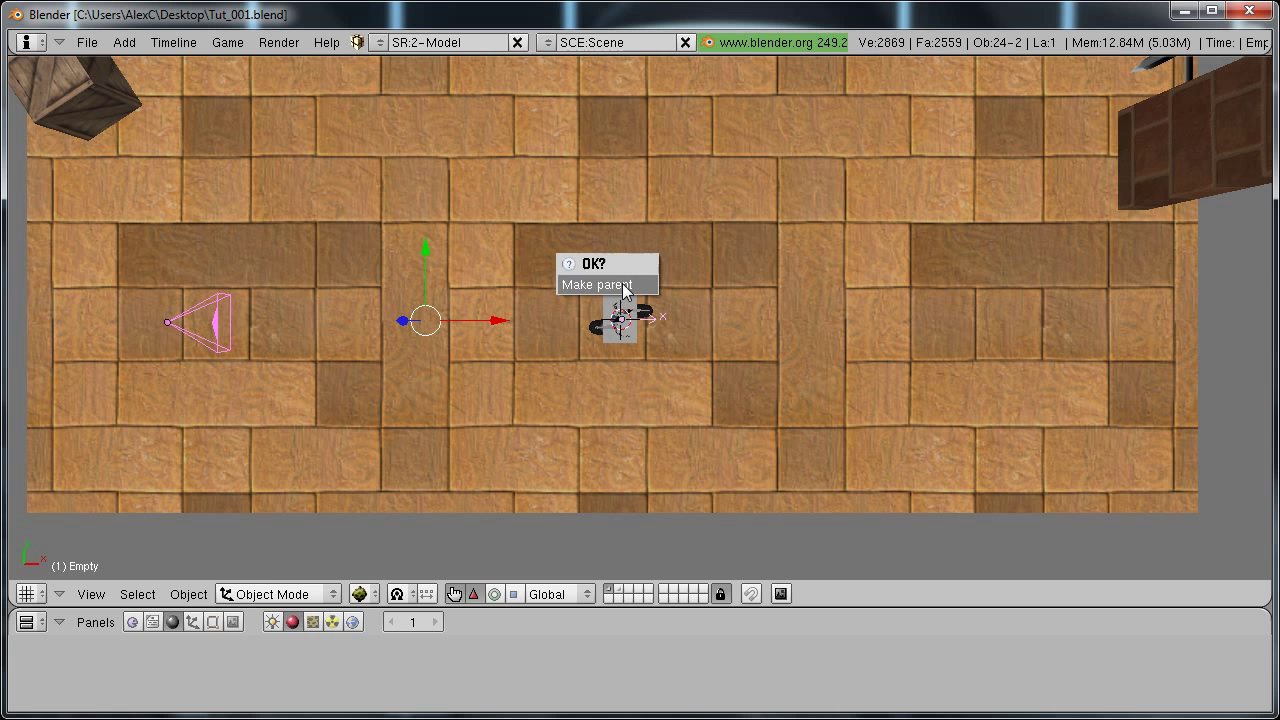
left_click(622, 288)
scroll(622, 288, "up", 1)
scroll(622, 285, "down", 1)
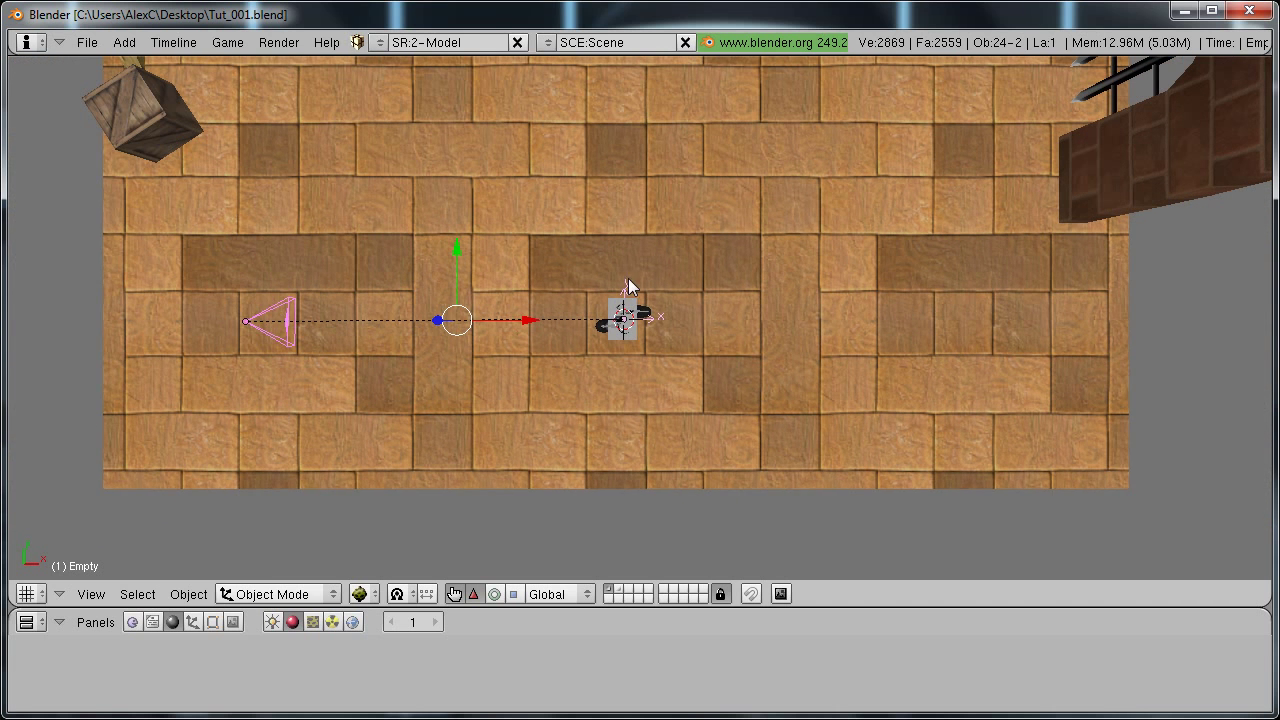
Select only the Empty and try moving and rotating it to check how the camera follows, cancelling both transforms.
right_click(629, 289)
key("g")
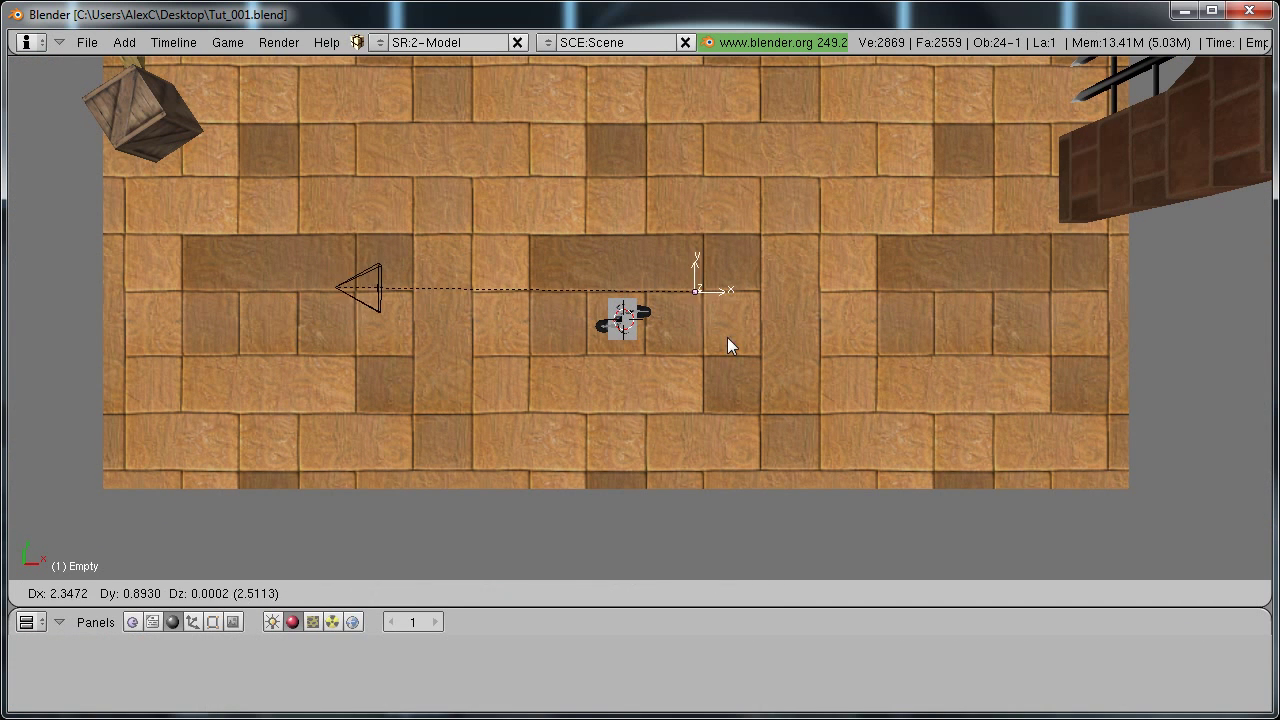
right_click(657, 300)
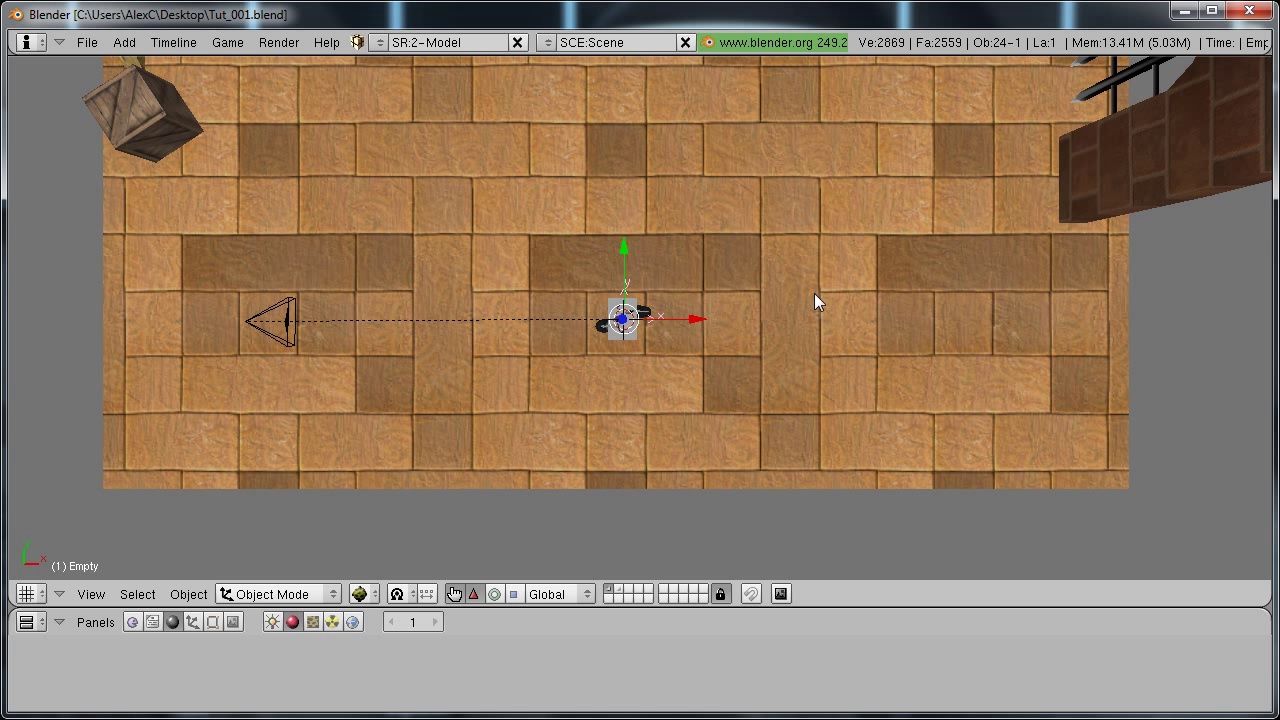
key("r")
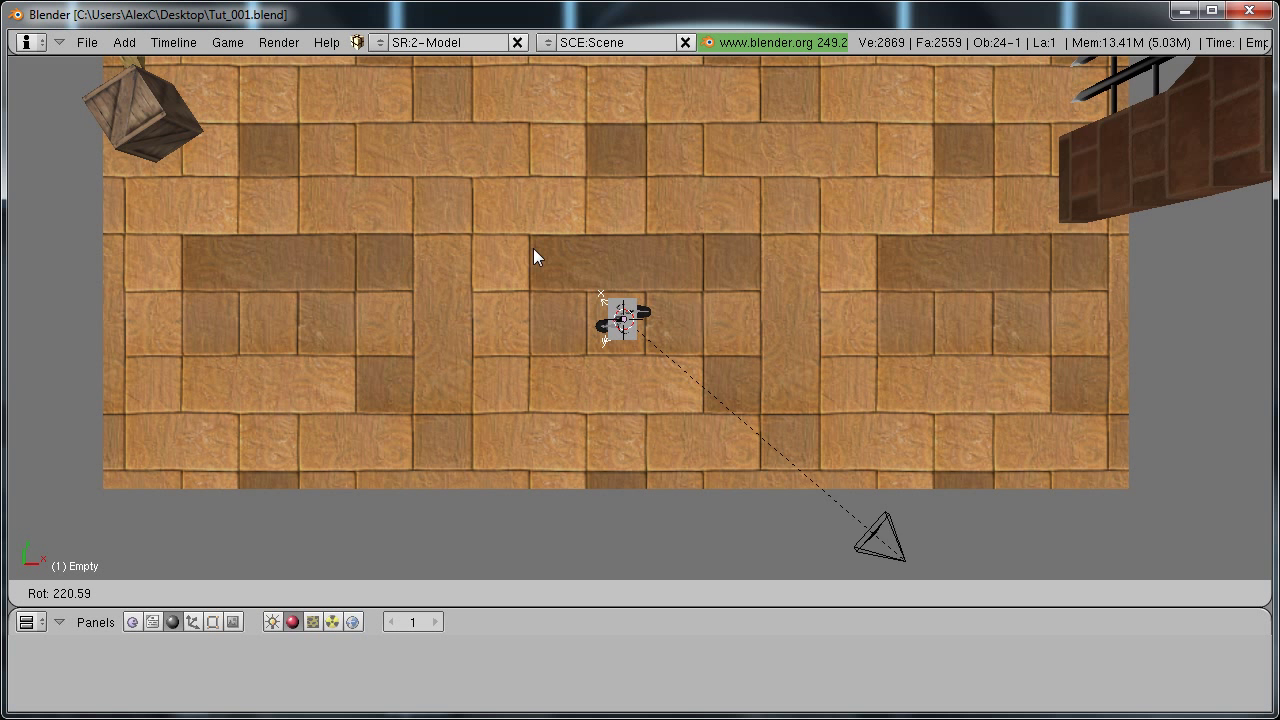
right_click(733, 400)
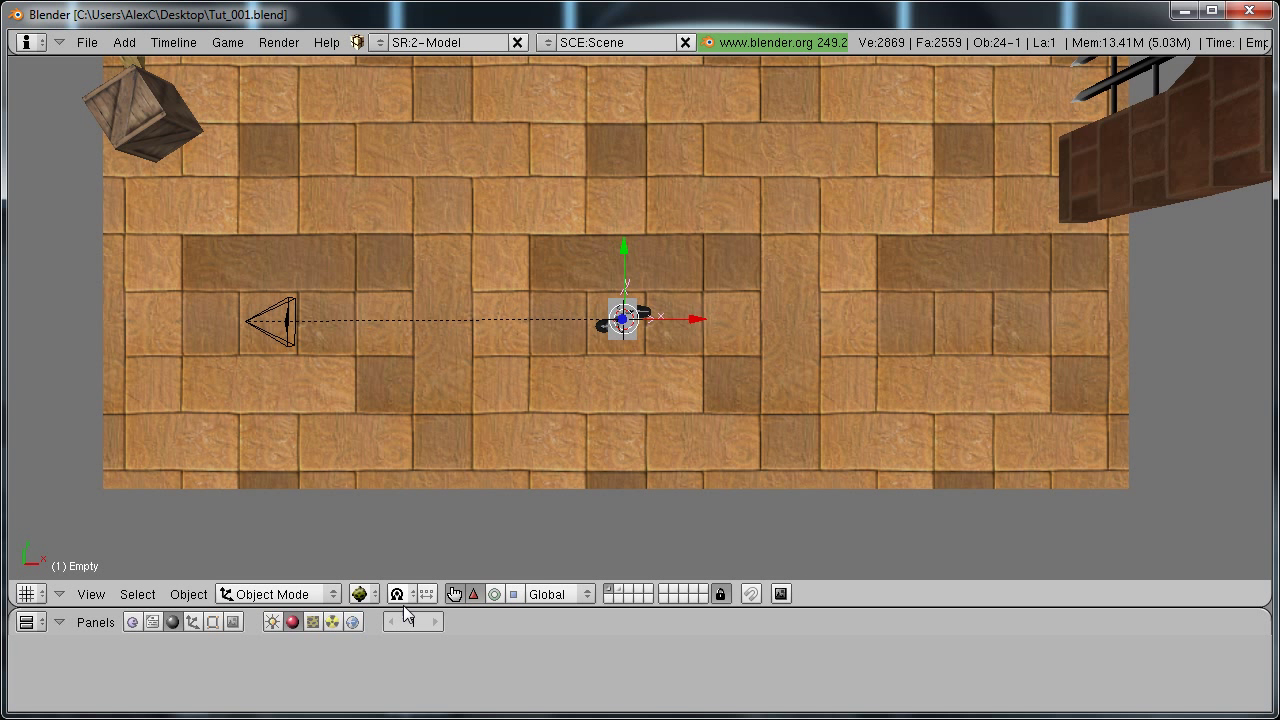
Insert a rotation keyframe for the Empty at frame 1.
key("i")
left_click(661, 318)
At frame 1000, rotate the Empty 90 degrees clockwise in top view and insert a rotation keyframe.
left_click(412, 620)
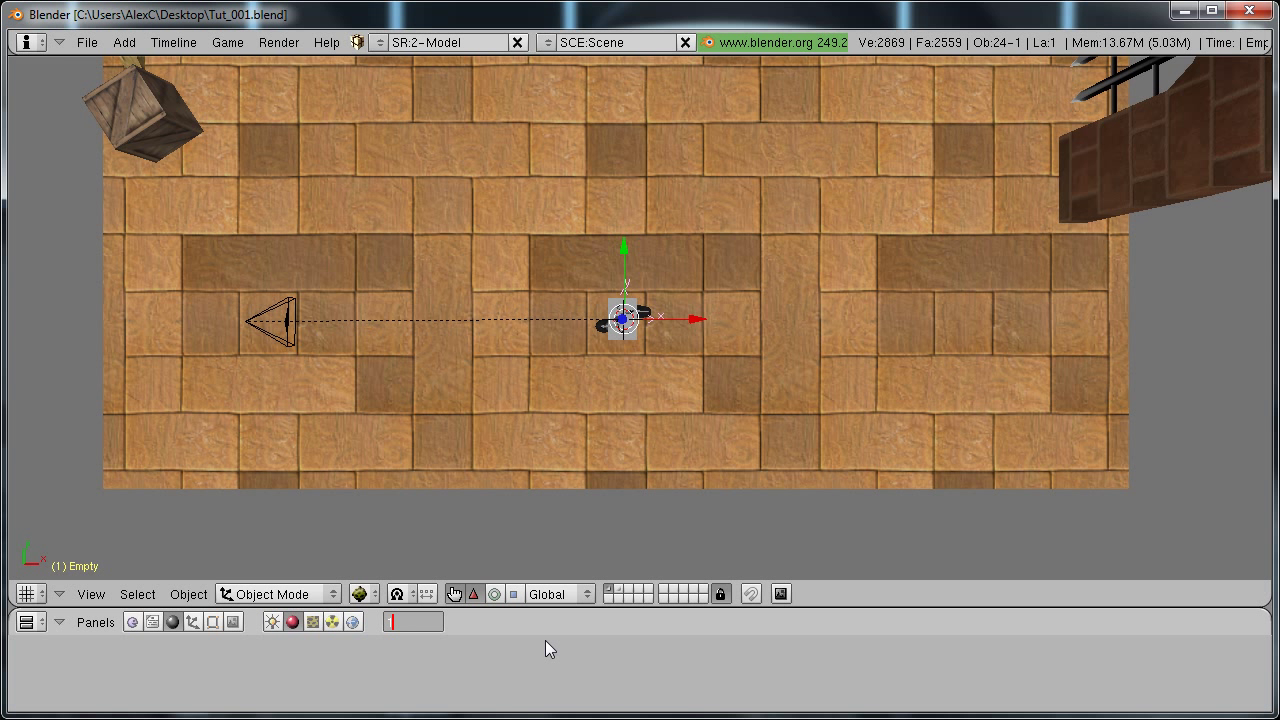
type("1000")
key("Return")
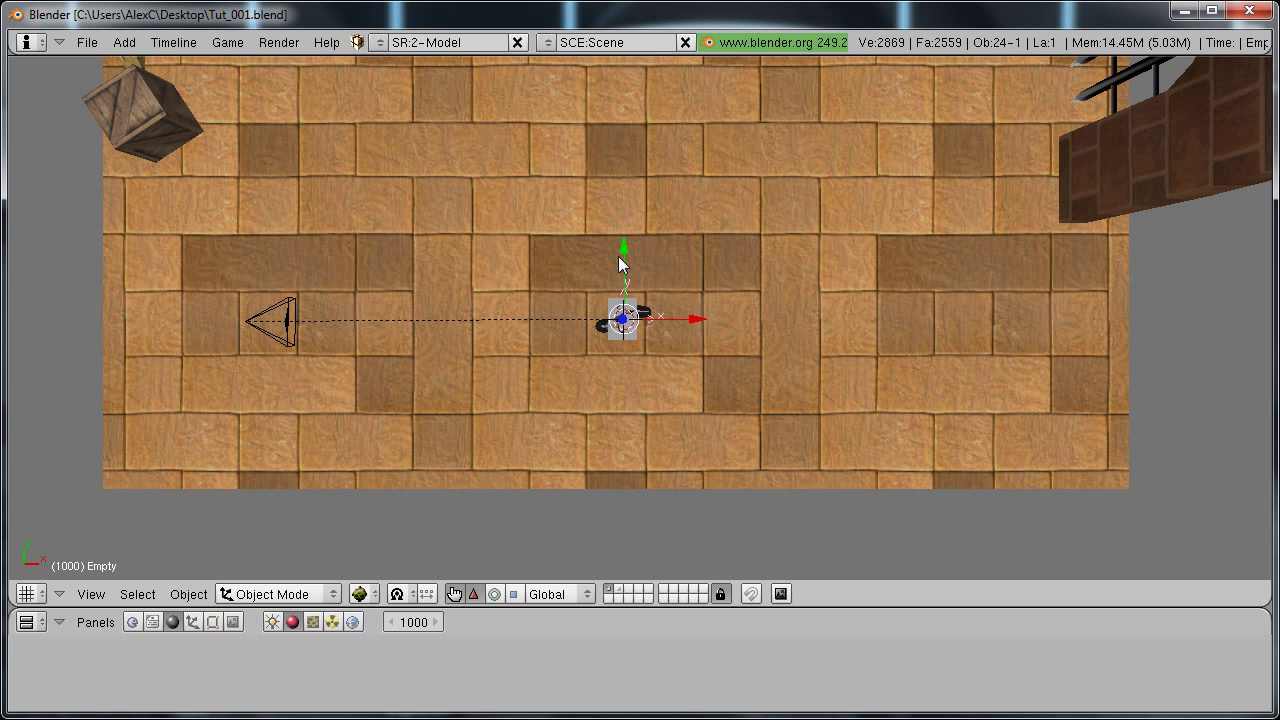
key("r")
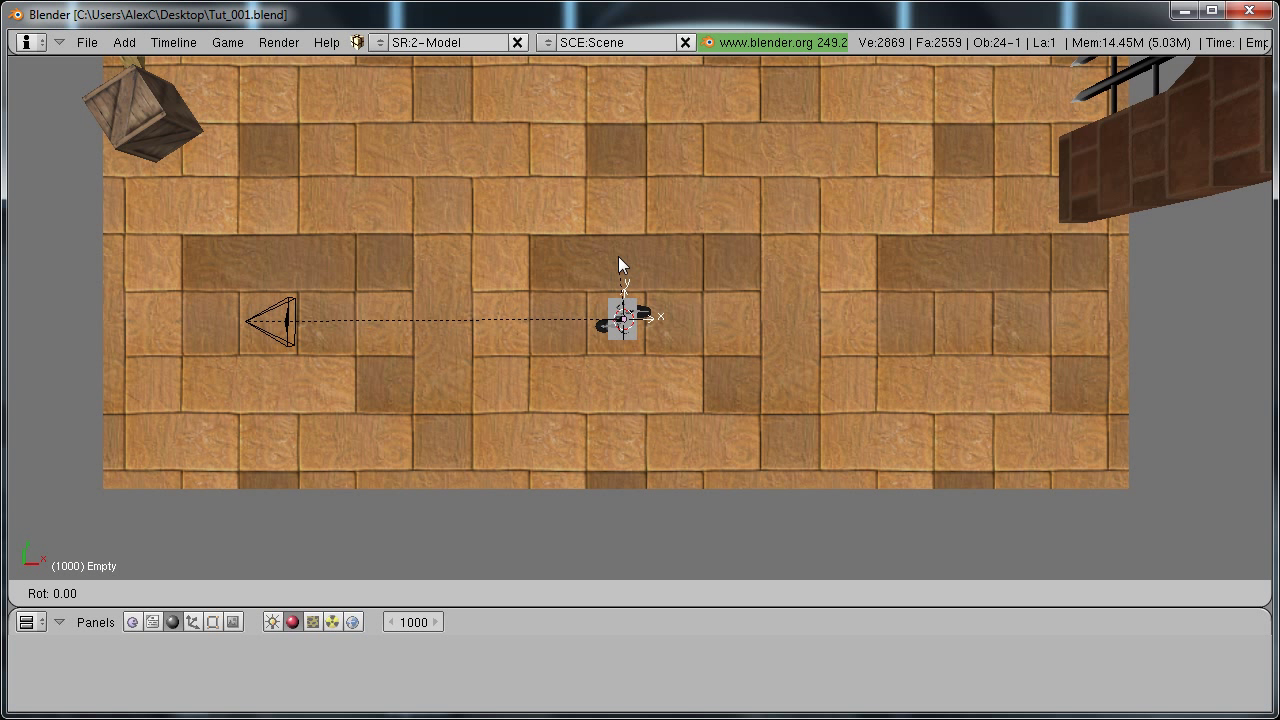
type("90")
key("Return")
key("i")
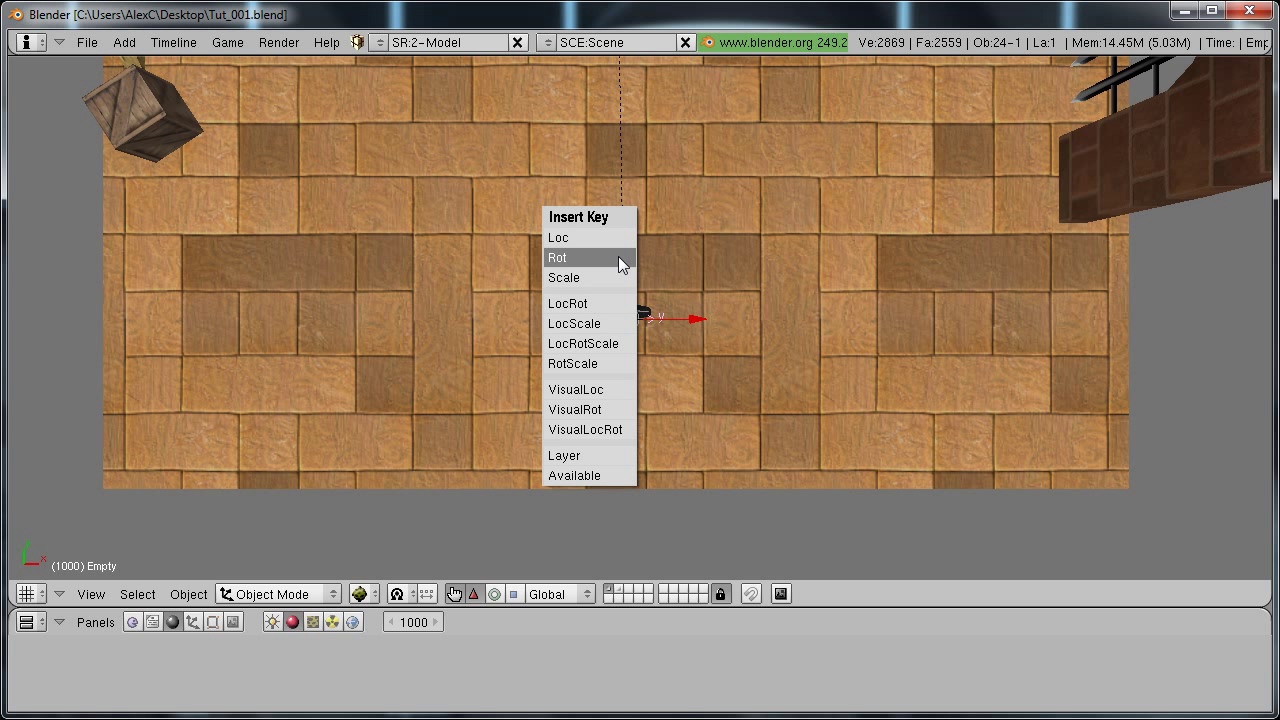
left_click(618, 257)
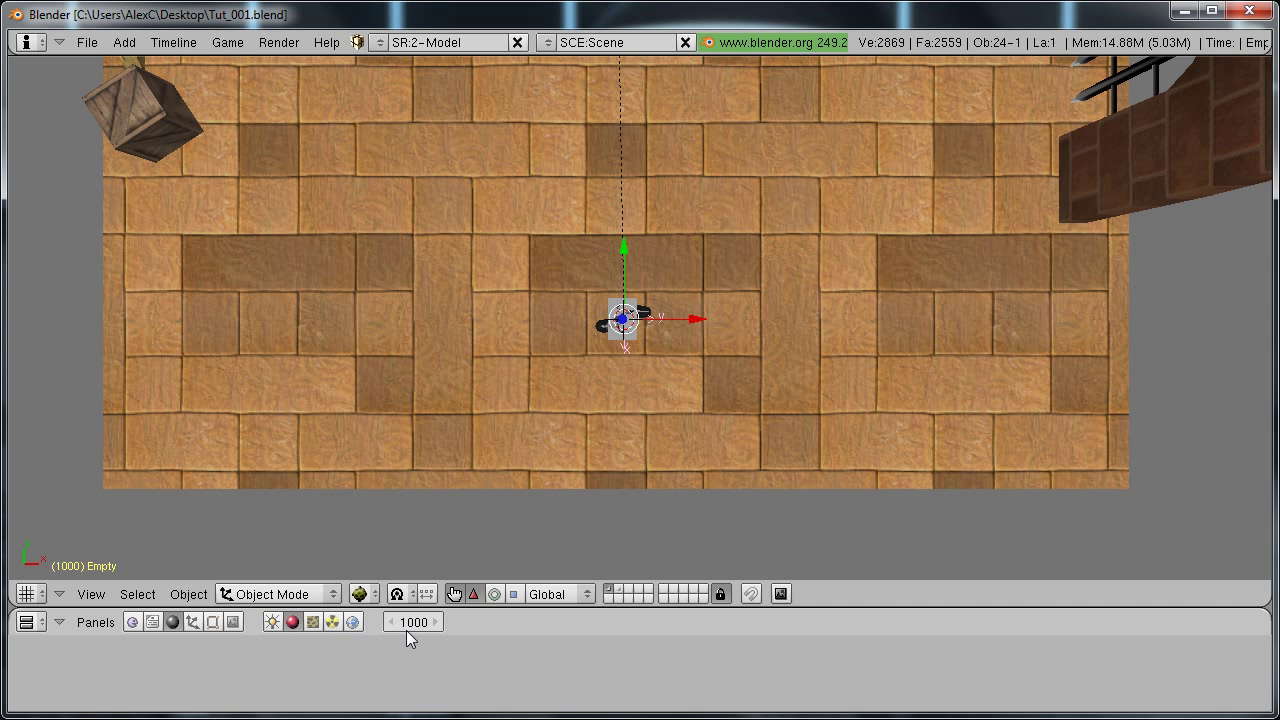
At frame 2000, rotate the Empty another 90 degrees clockwise in top view and insert a rotation keyframe.
type("2000")
key("Return")
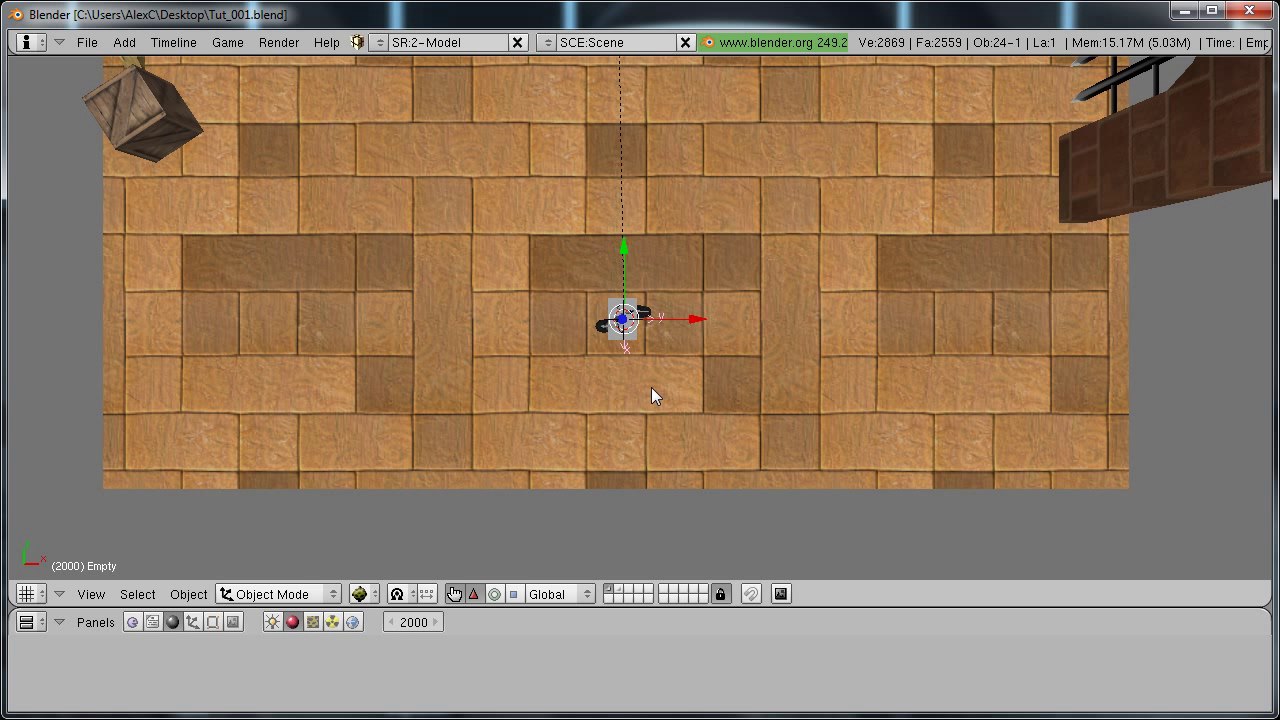
type("r90")
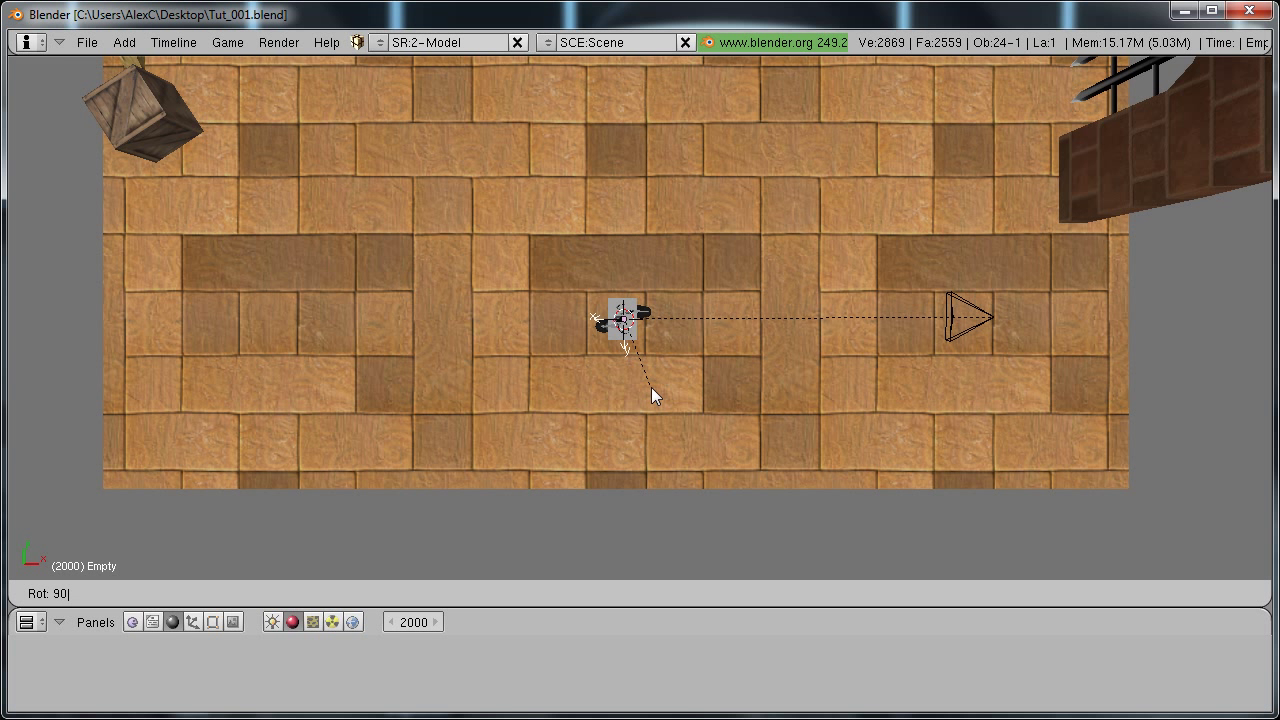
key("Return")
key("i")
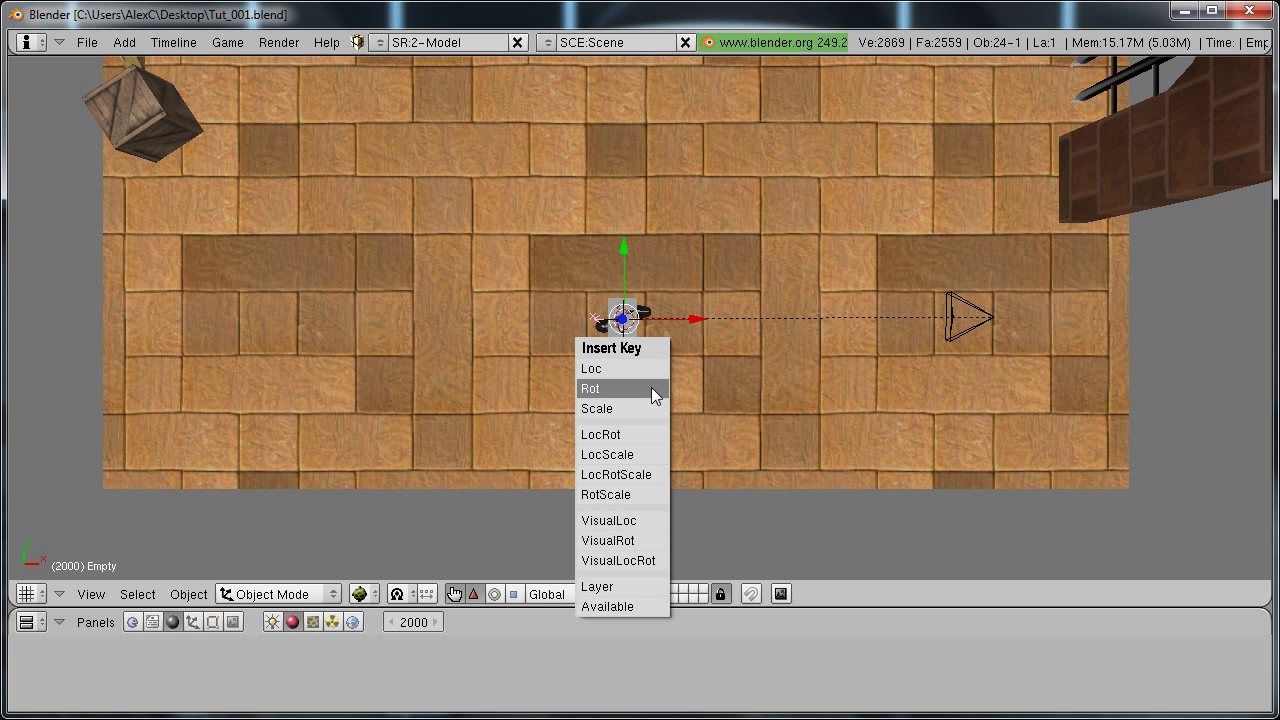
left_click(651, 388)
At frame 3000, rotate the Empty a further 90 degrees clockwise and insert a rotation keyframe.
left_click(395, 624)
type("3")
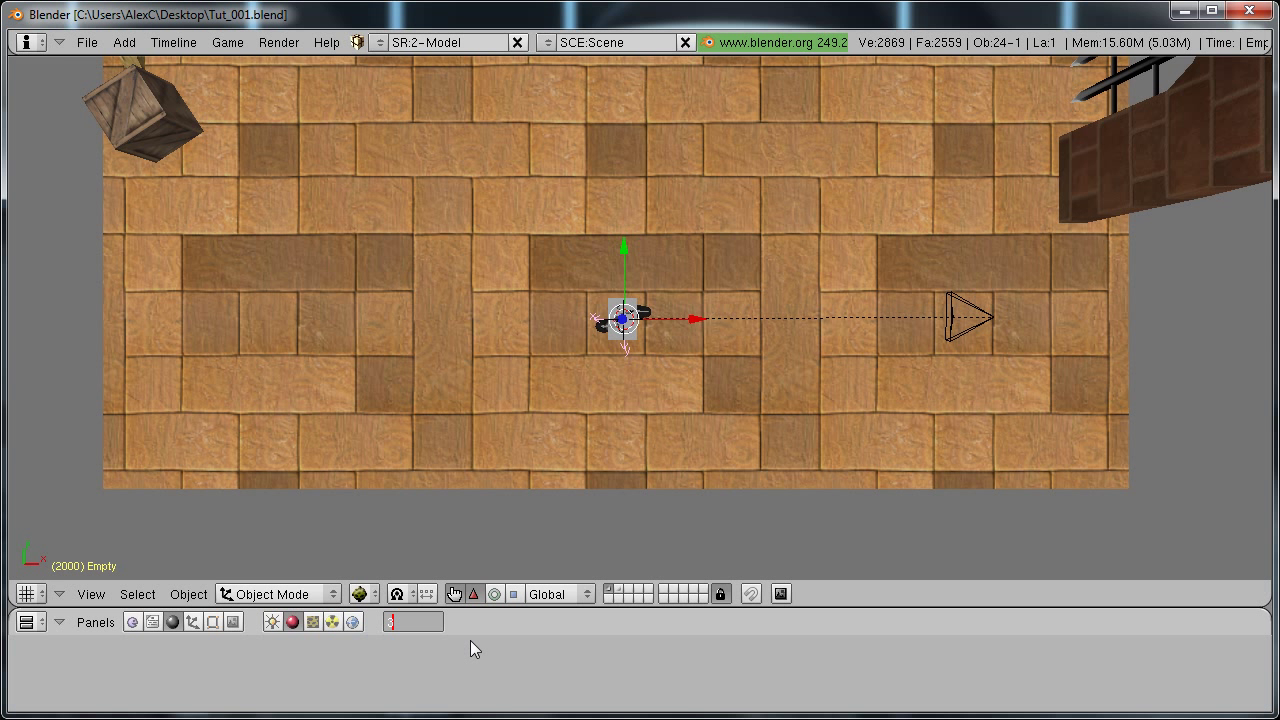
type("000")
key("Return")
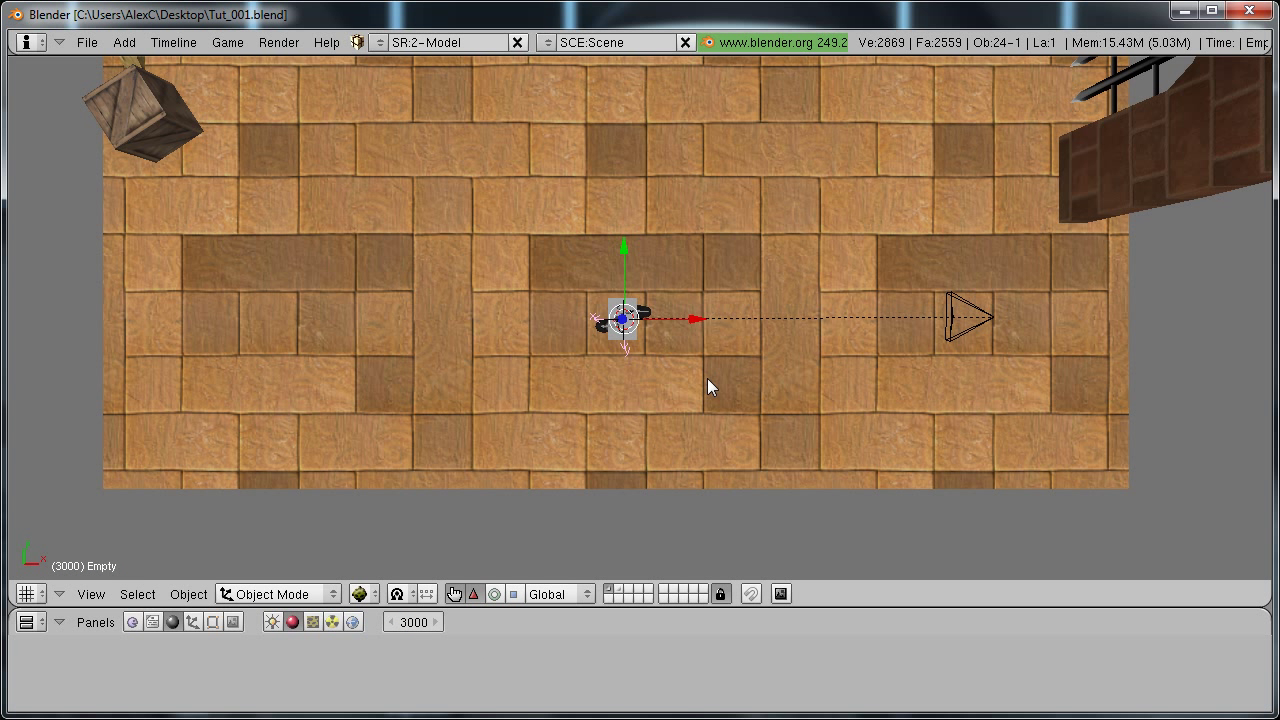
type("r90")
key("Return")
key("i")
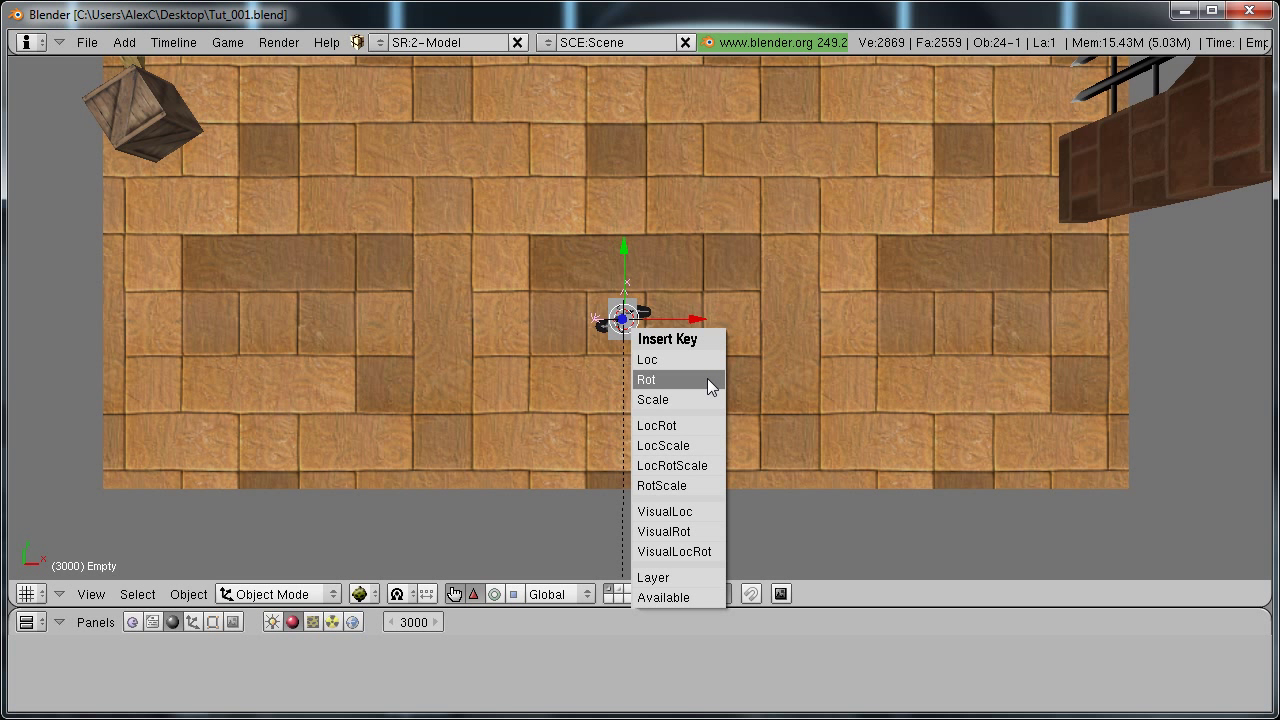
left_click(707, 378)
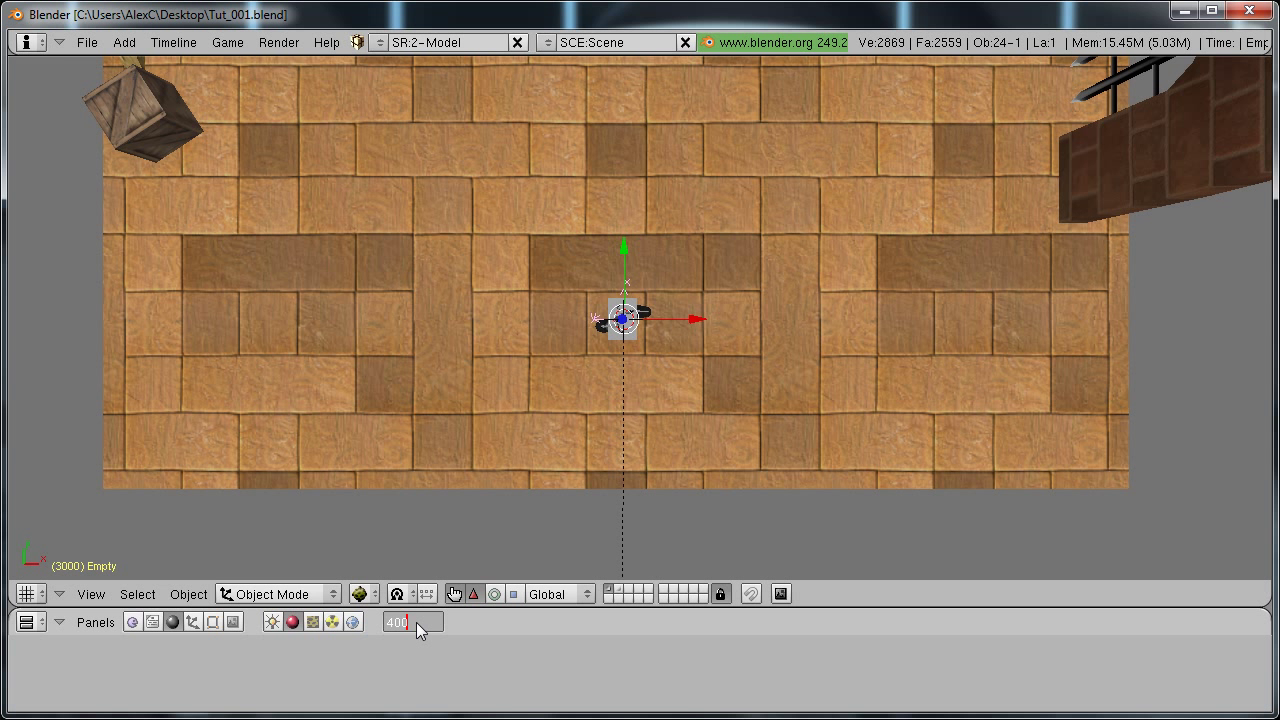
At frame 4000, rotate the Empty by the final 90 degrees clockwise and insert a rotation keyframe.
key("Return")
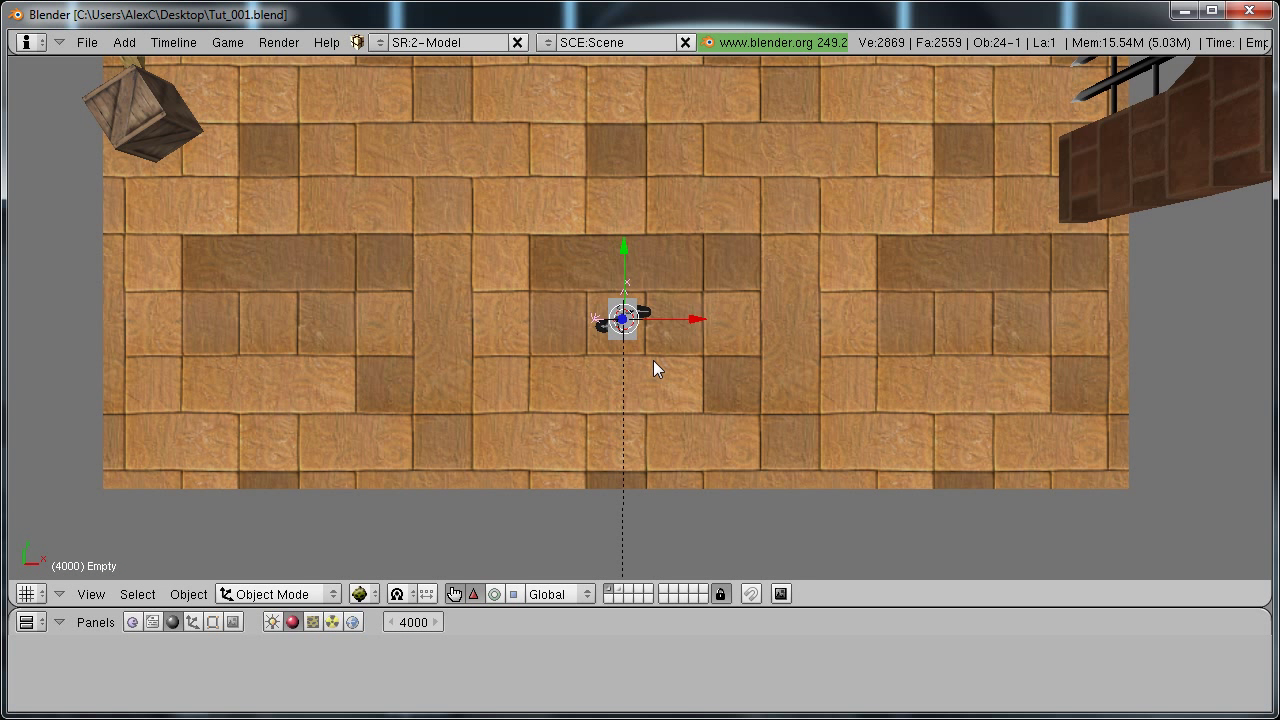
type("r90")
key("Return")
key("i")
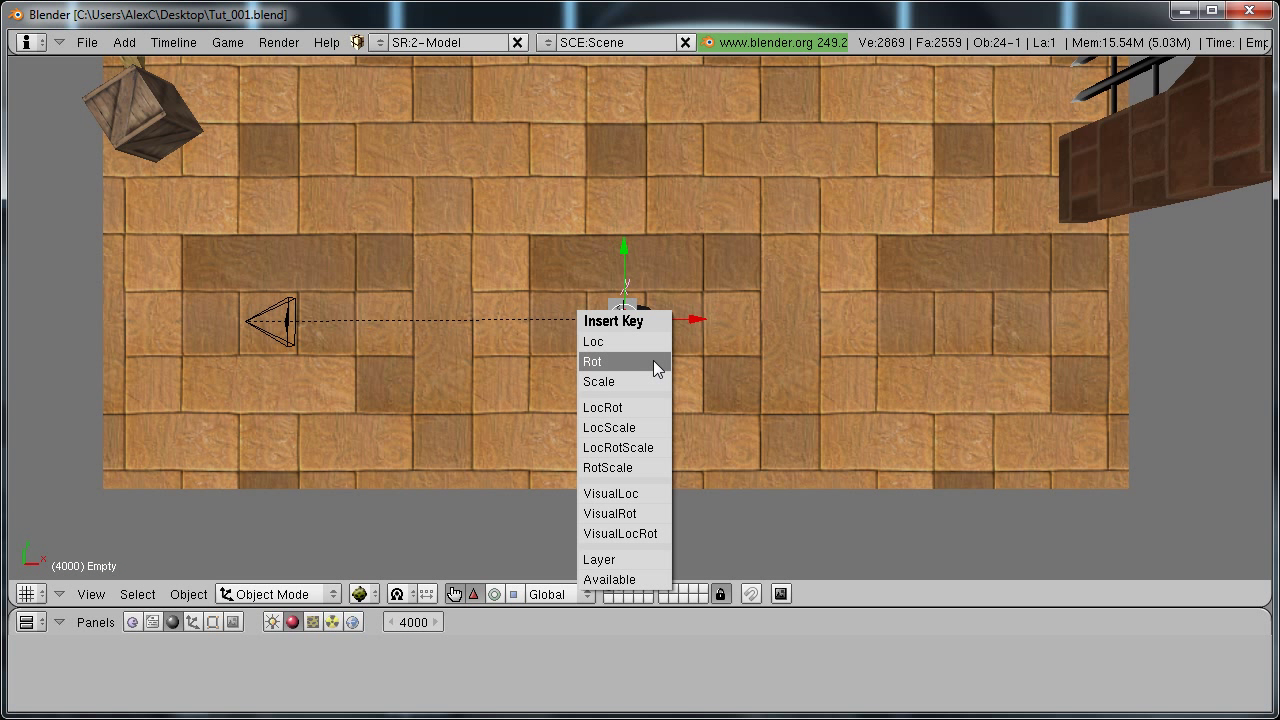
left_click(655, 364)
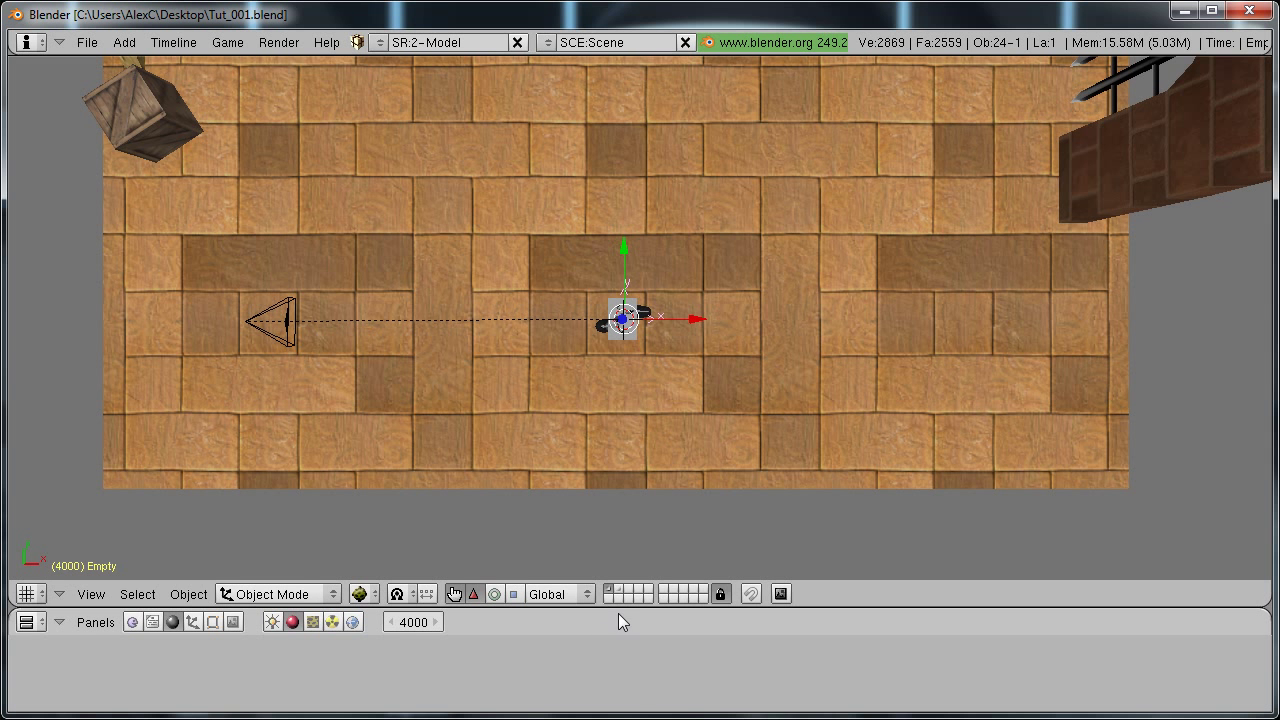
Enlarge the buttons area below the 3D view and return the animation to frame 1.
left_click_drag(620, 608, 620, 448)
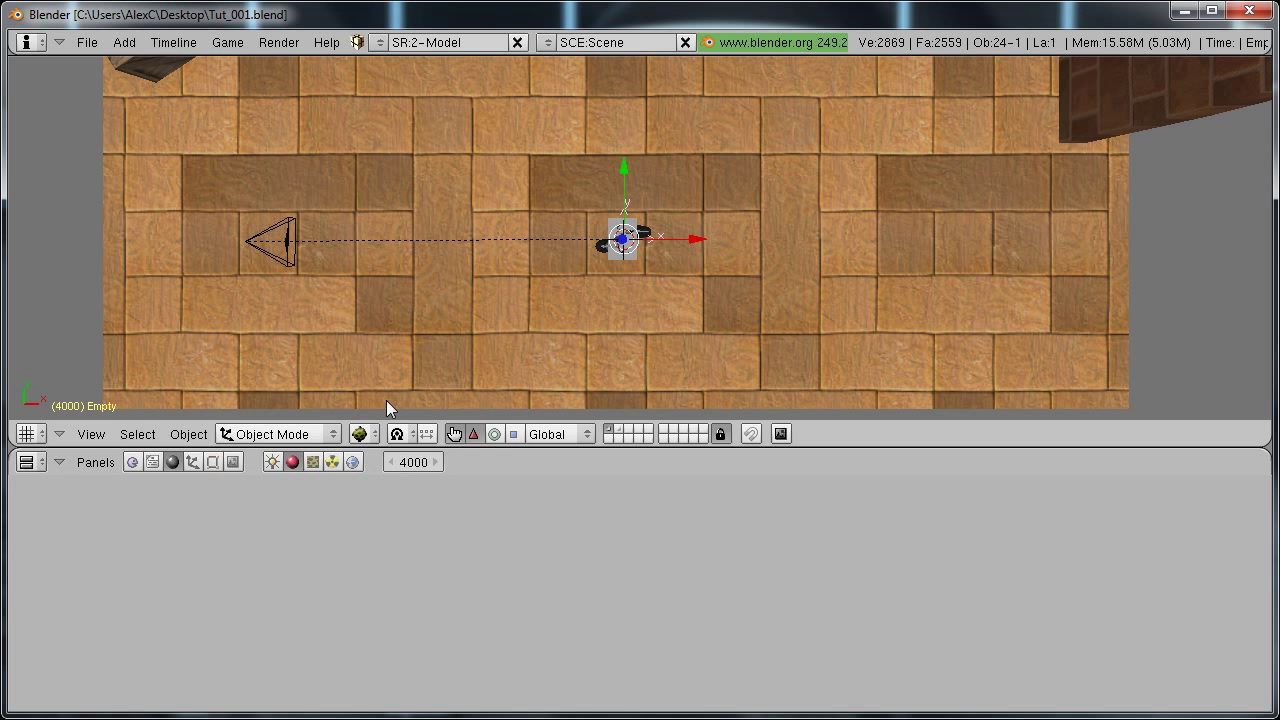
key("shift+Left")
middle_click_drag(534, 286, 713, 287)
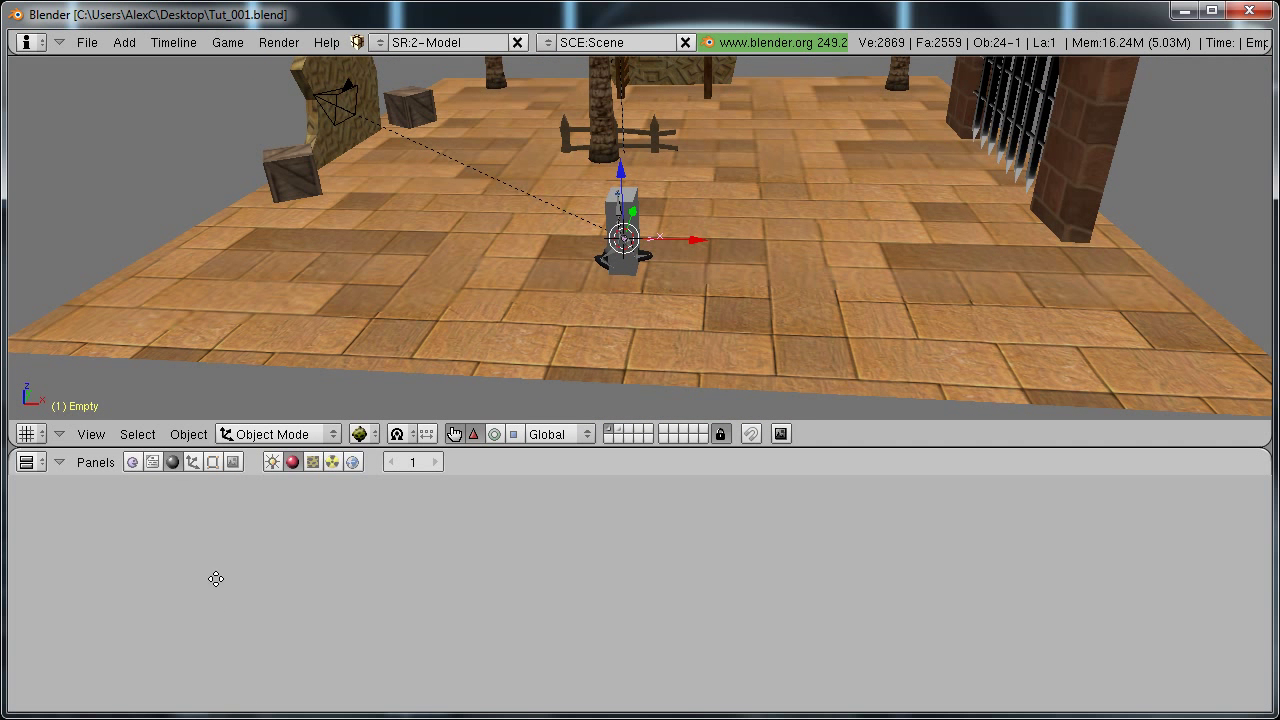
Show the Empty's game logic settings and add an Int property named cameraturn.
left_click(139, 465)
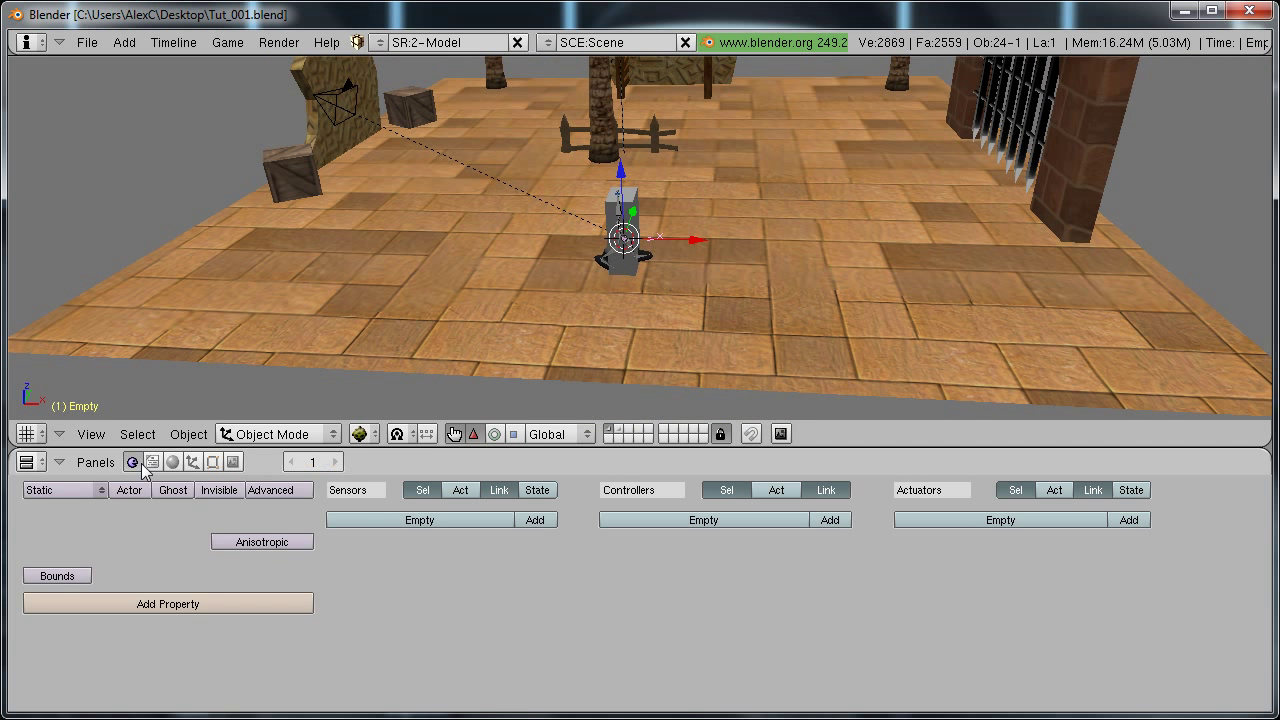
left_click(153, 604)
left_click(84, 621)
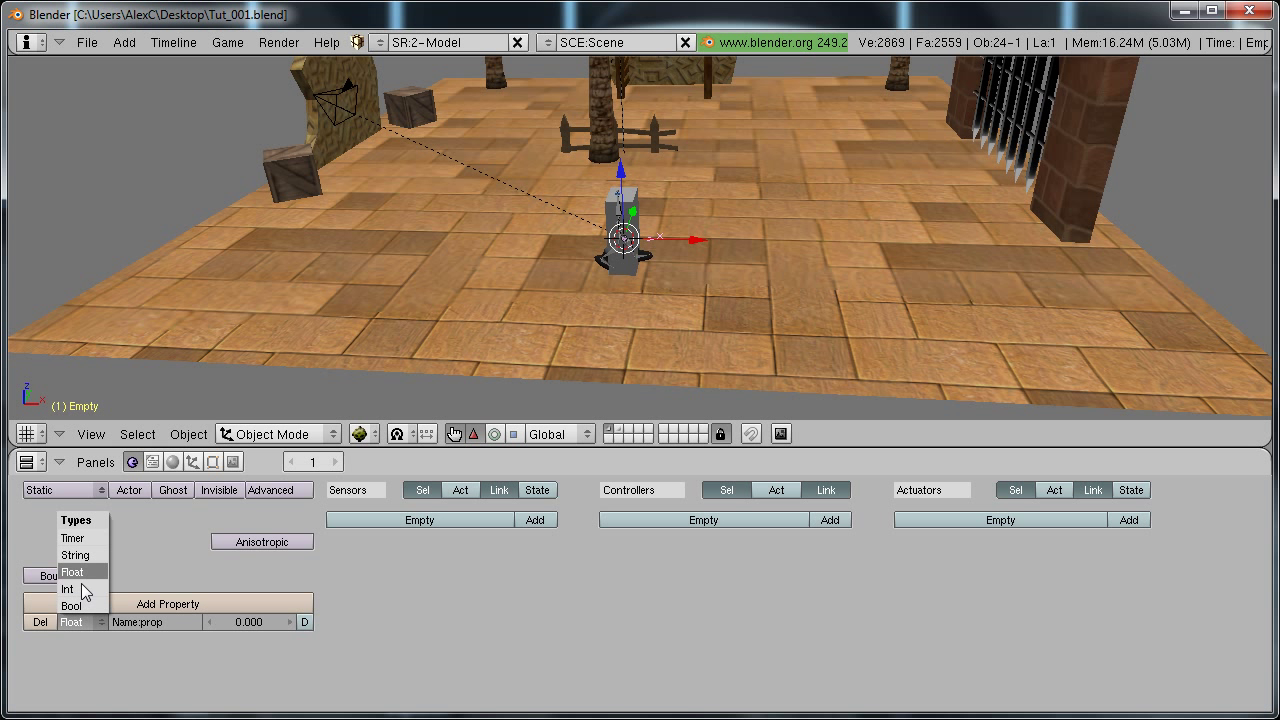
left_click(84, 589)
left_click(158, 627)
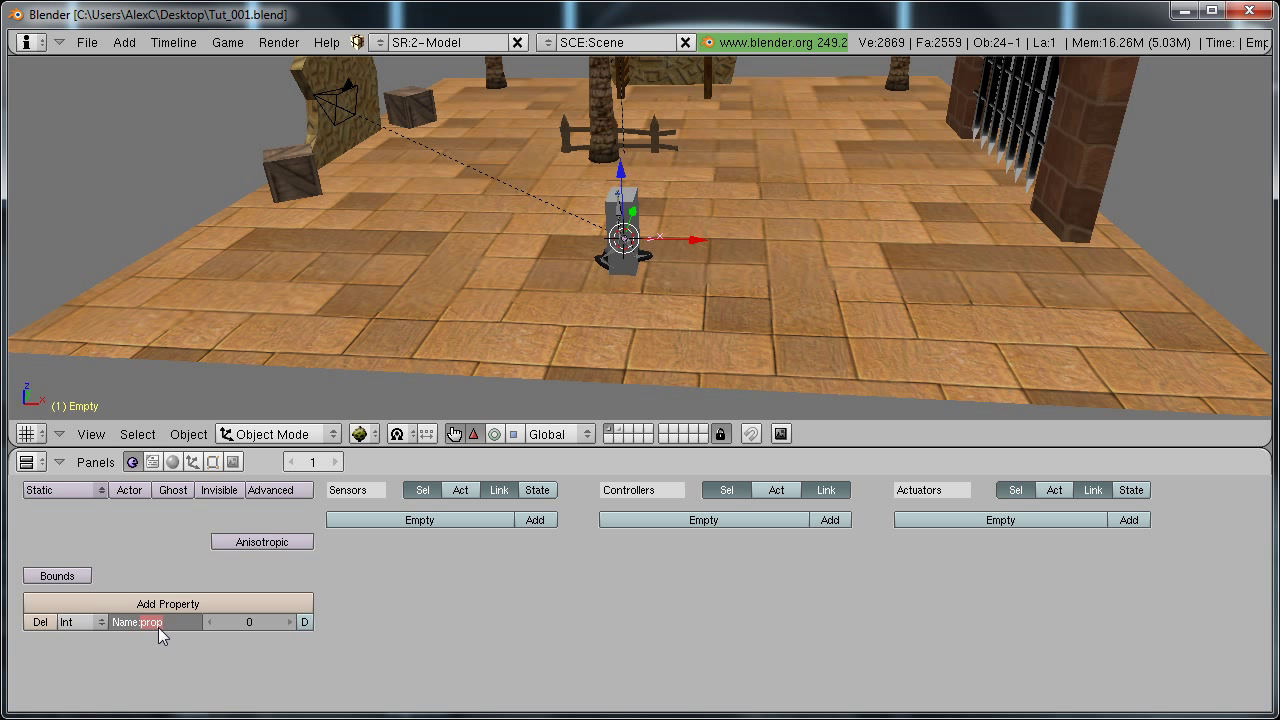
type("cameraturn")
key("Return")
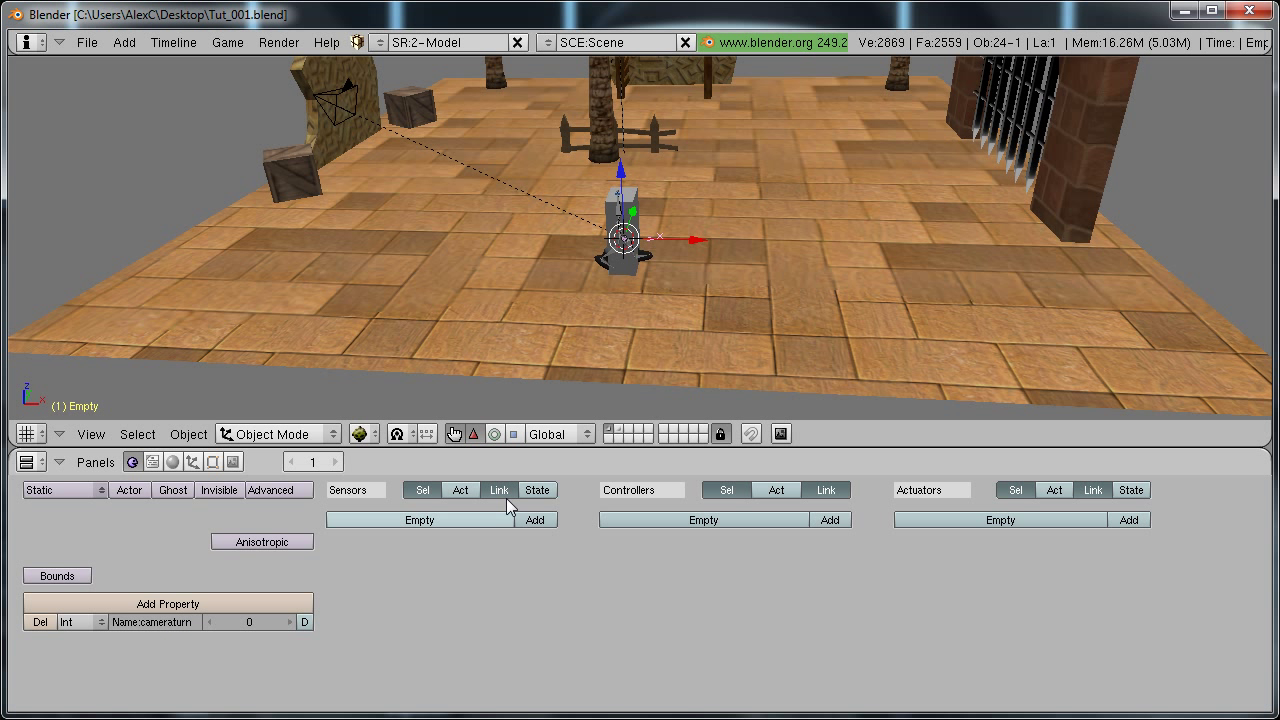
Add an Always sensor, an AND controller and an actuator to the Empty and link them together.
left_click(535, 520)
left_click(830, 520)
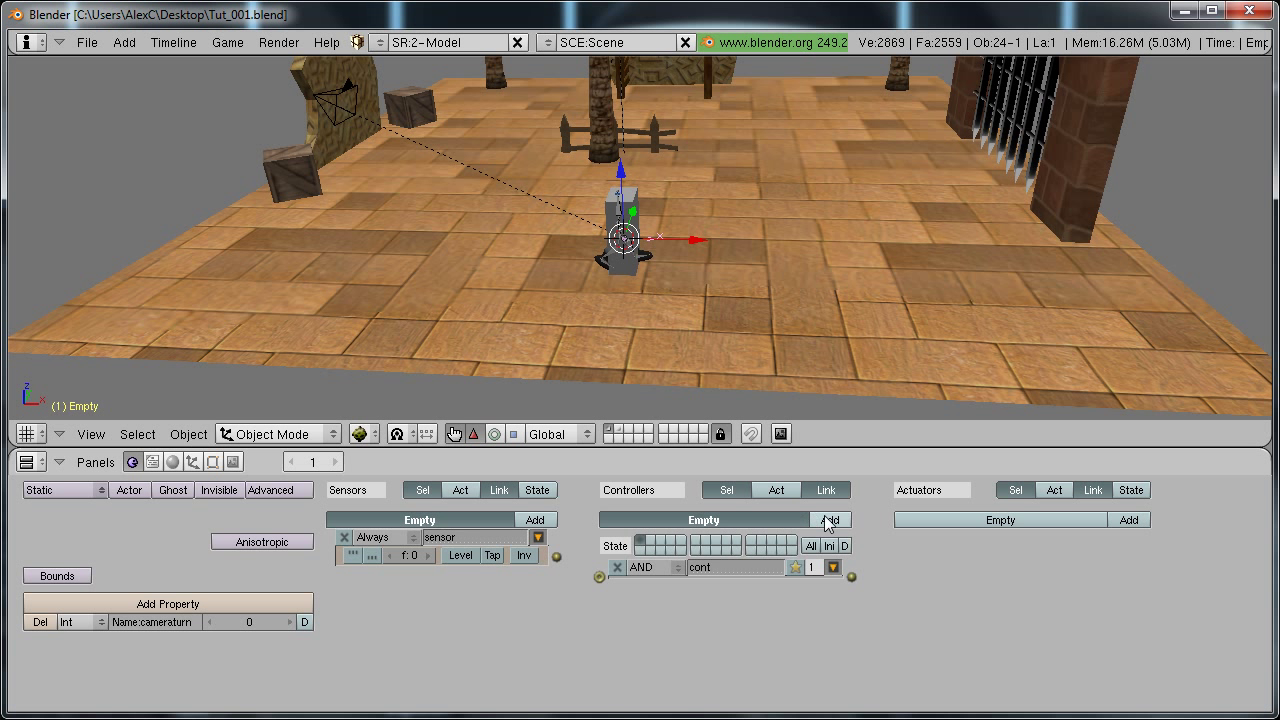
left_click(1129, 520)
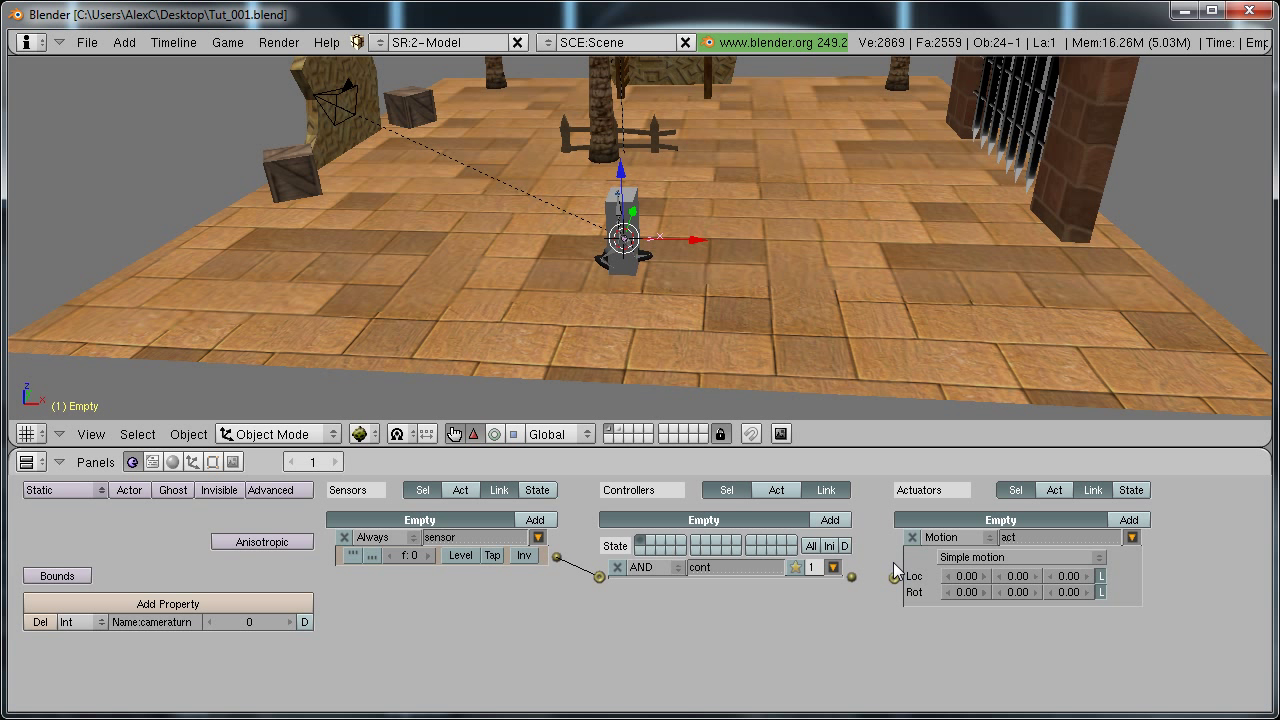
left_click_drag(852, 577, 894, 578)
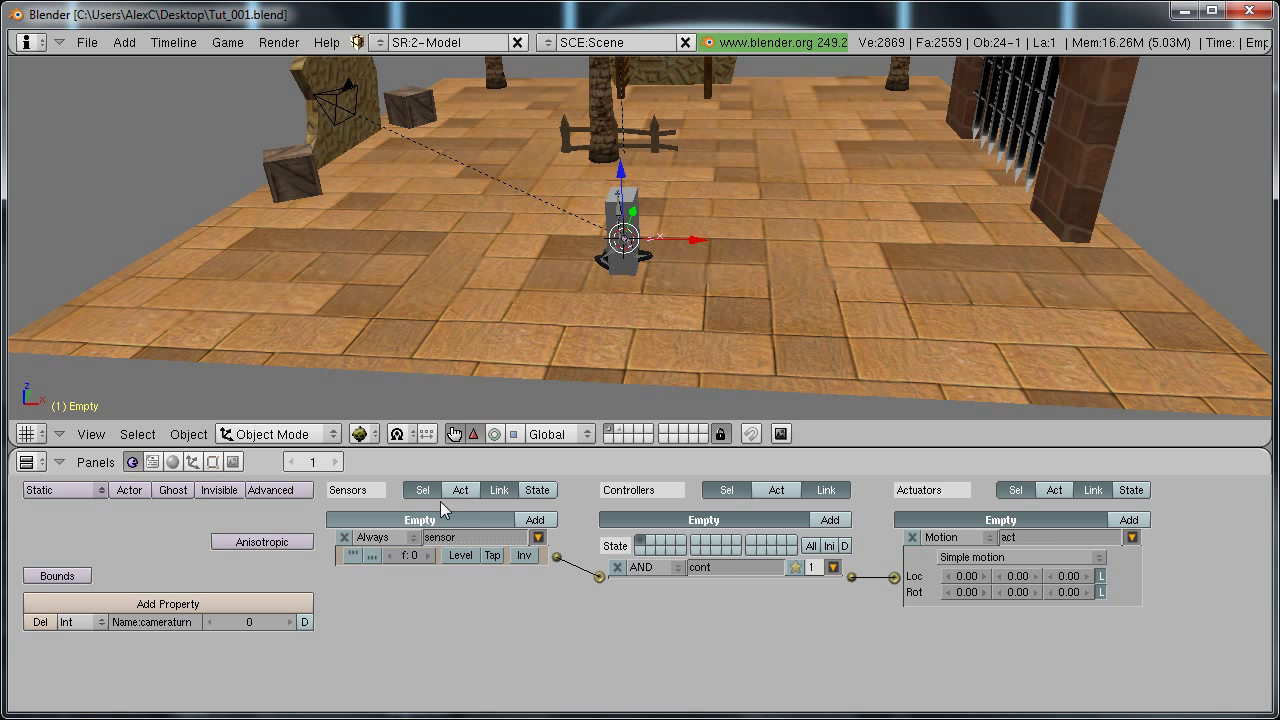
Change the Empty's actuator to an Ipo actuator of type Property that uses the cameraturn property.
left_click(948, 540)
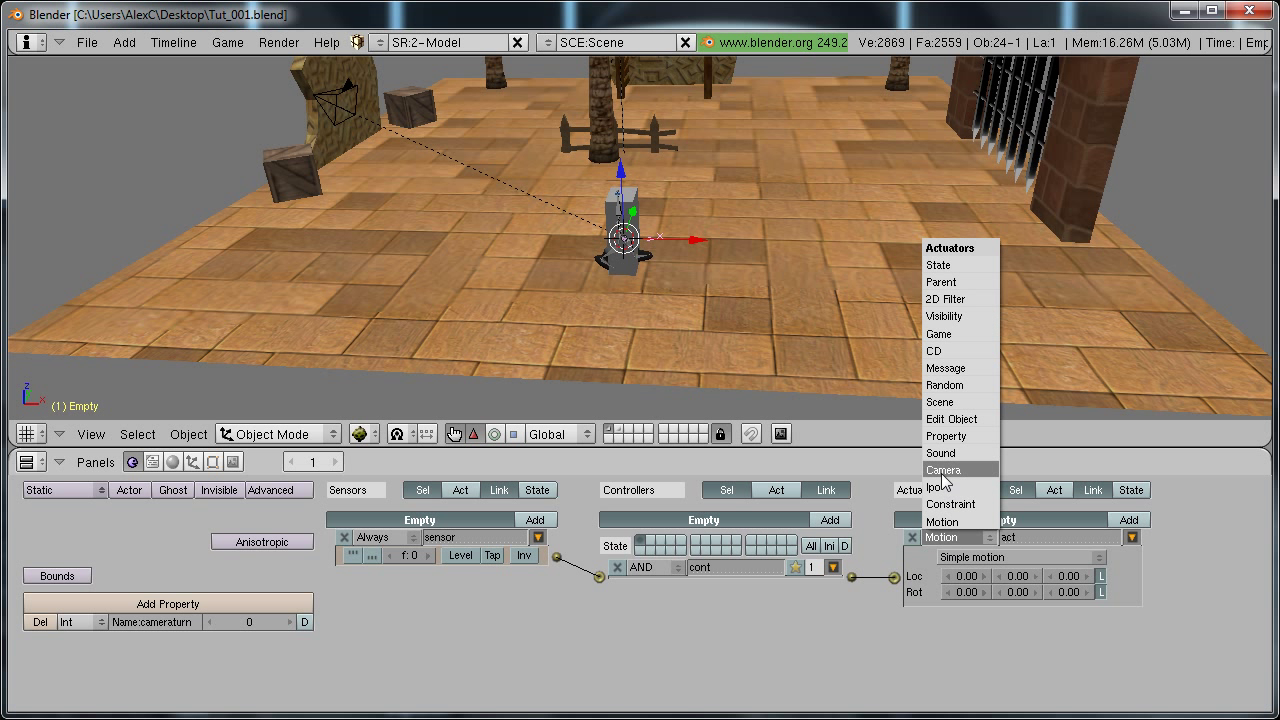
left_click(938, 487)
left_click(952, 557)
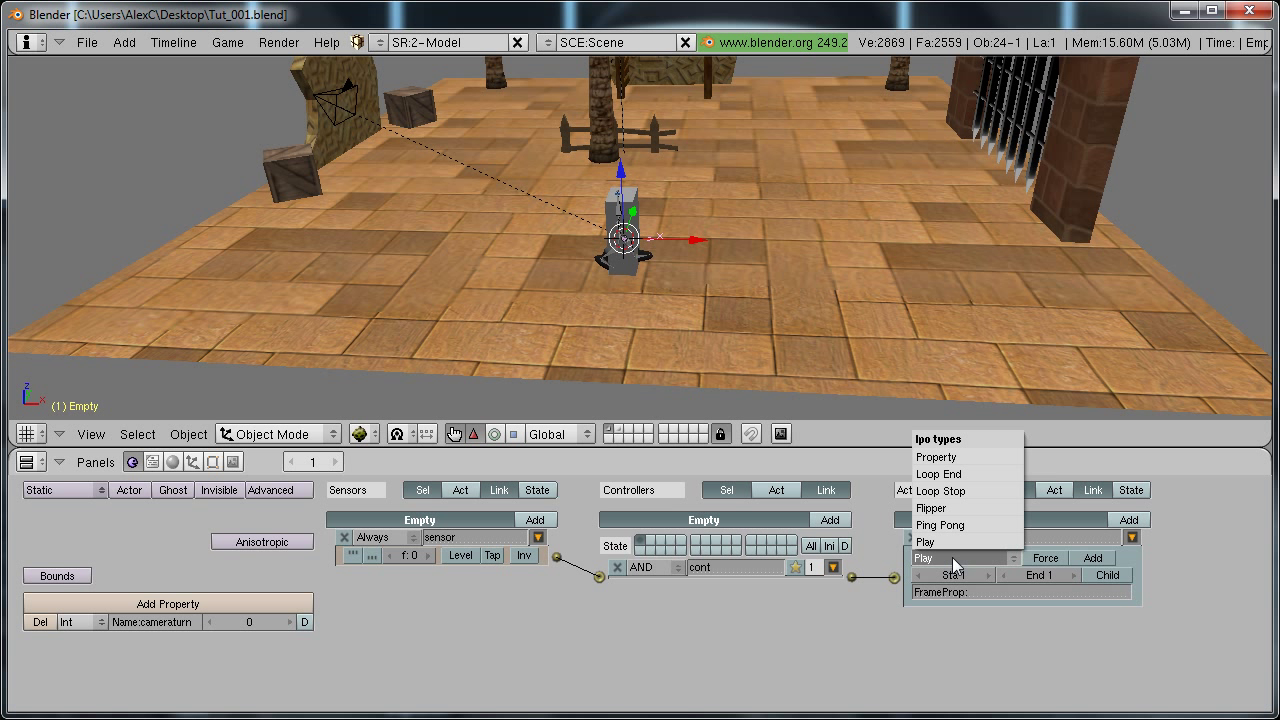
left_click(940, 457)
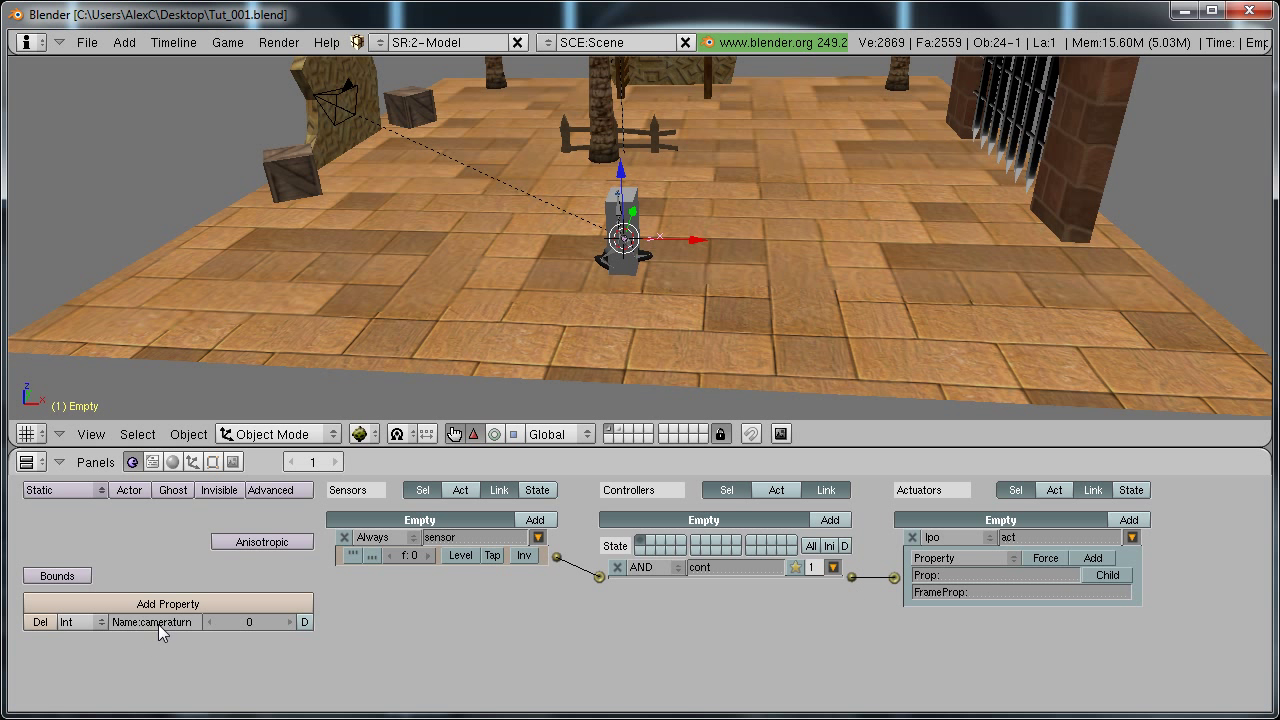
left_click(160, 622)
key("ctrl+c")
key("Return")
left_click(1010, 570)
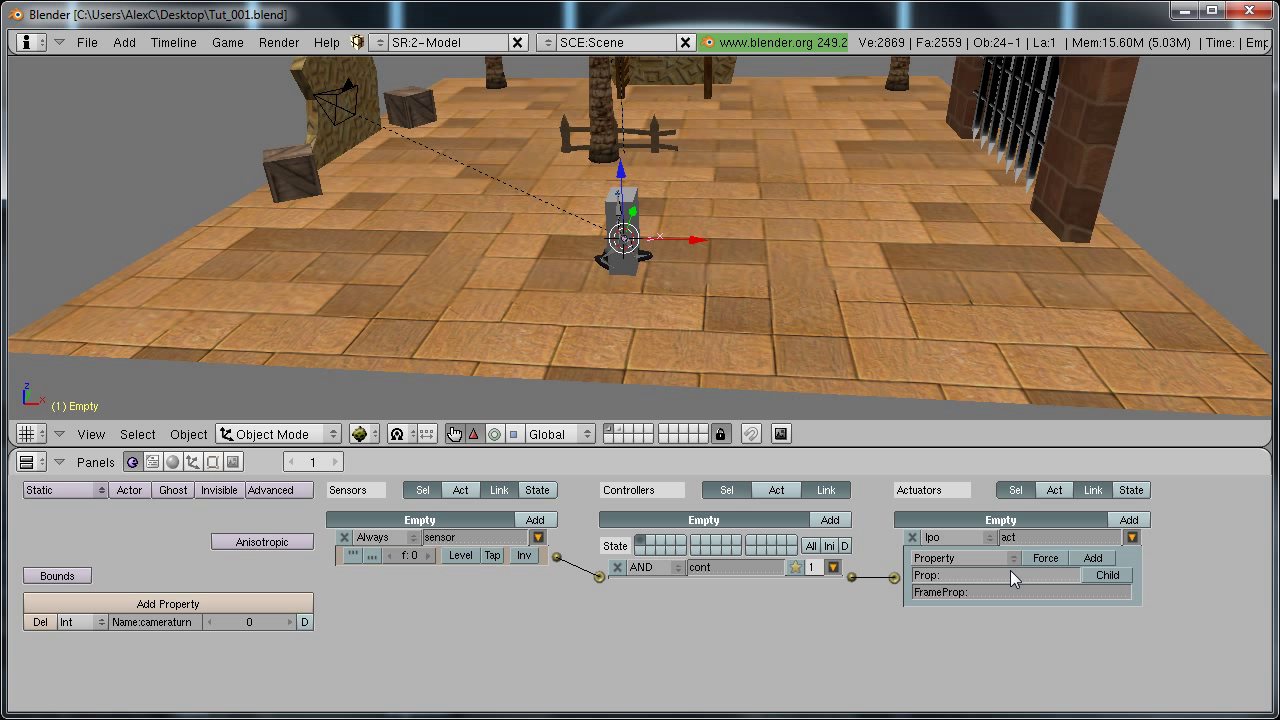
key("ctrl+v")
key("Return")
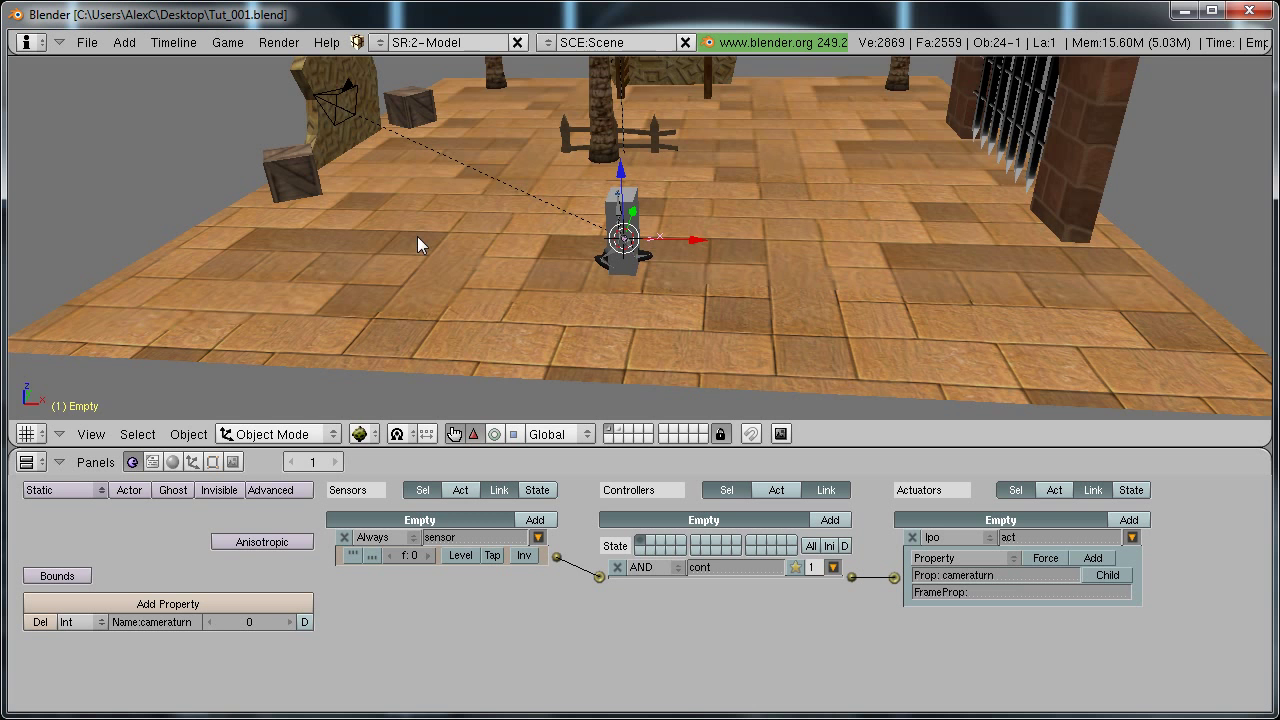
Set the cameraturn property to 80 and go to frame 80 to compare the property value with the camera's position.
middle_click_drag(417, 236, 461, 299)
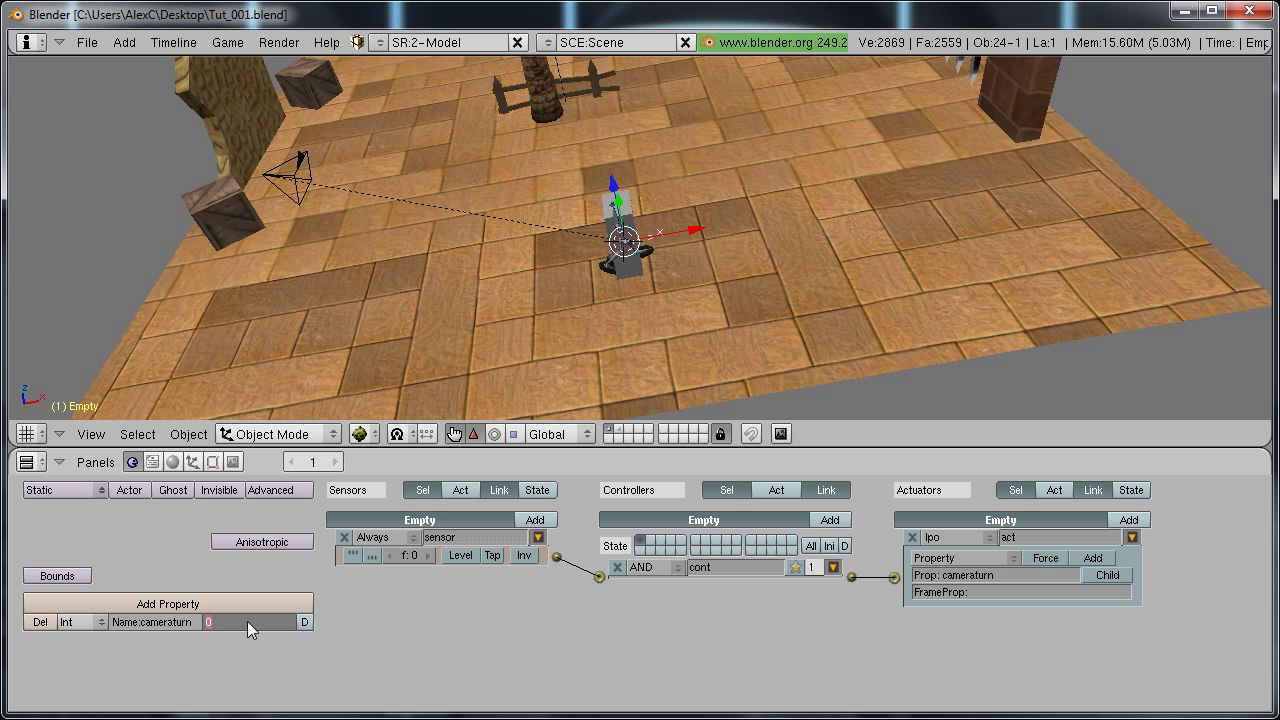
key("Return")
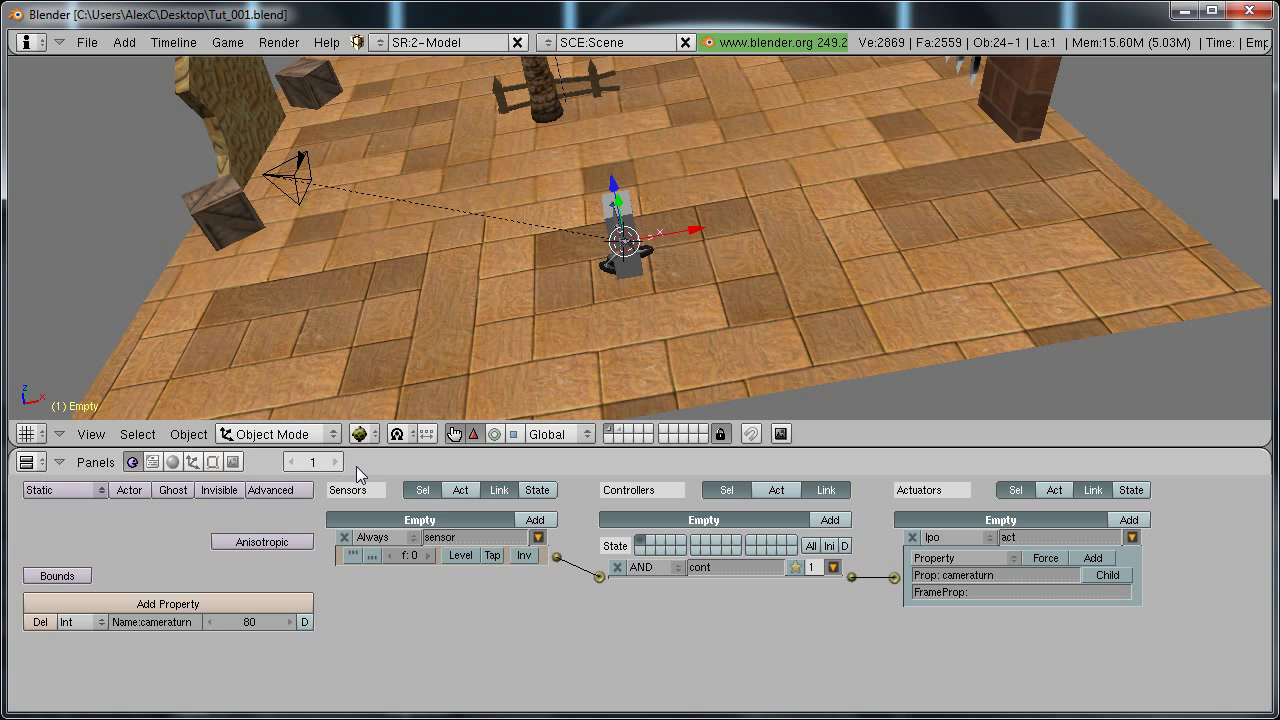
left_click(320, 461)
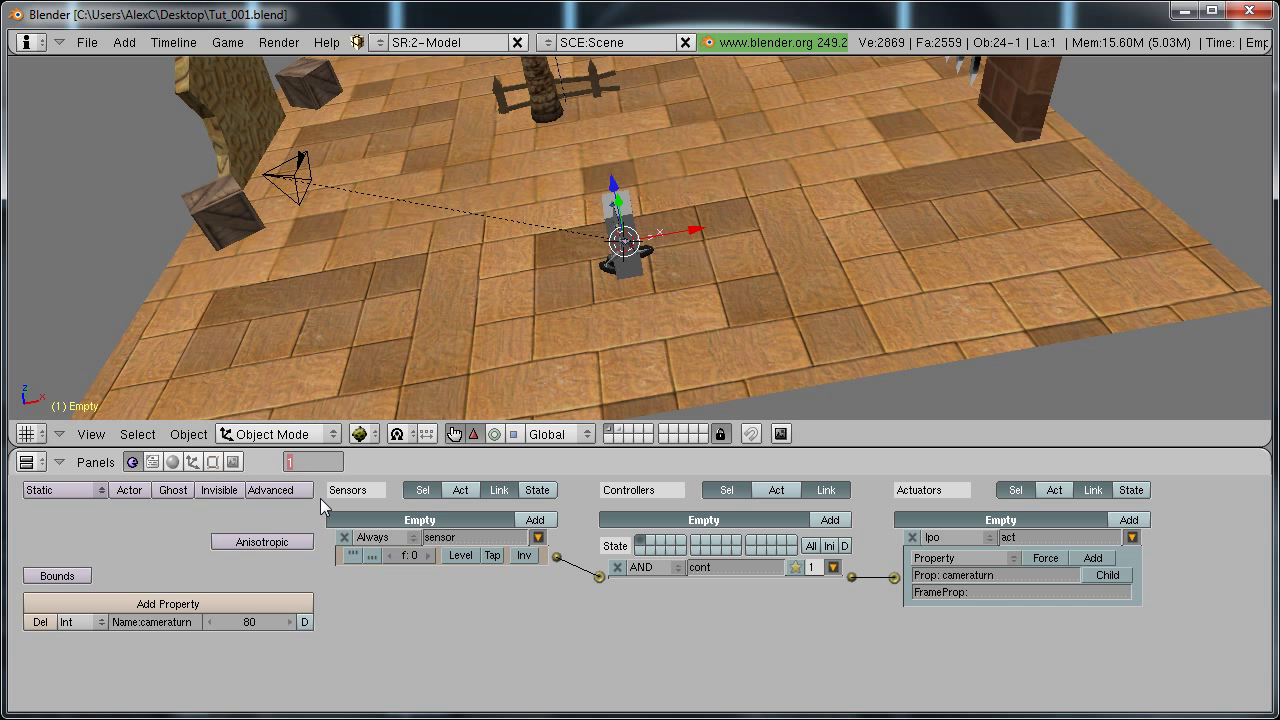
type("80")
key("Return")
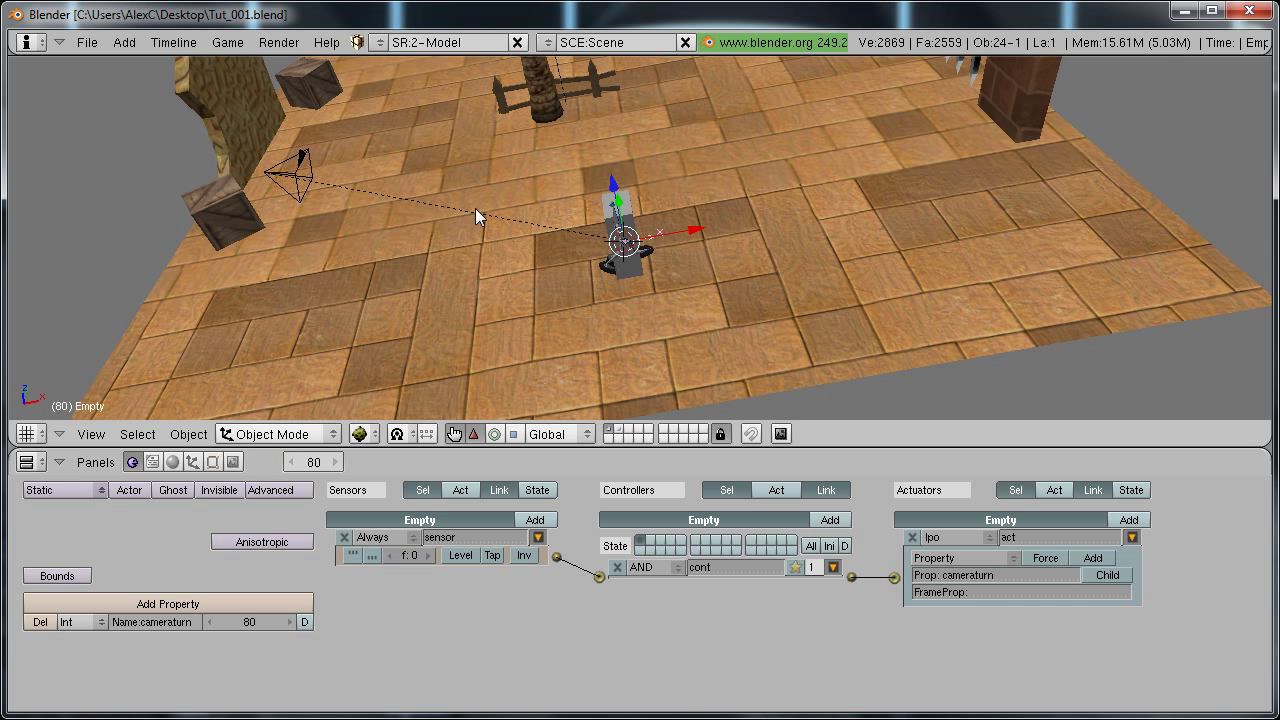
middle_click_drag(475, 208, 490, 300)
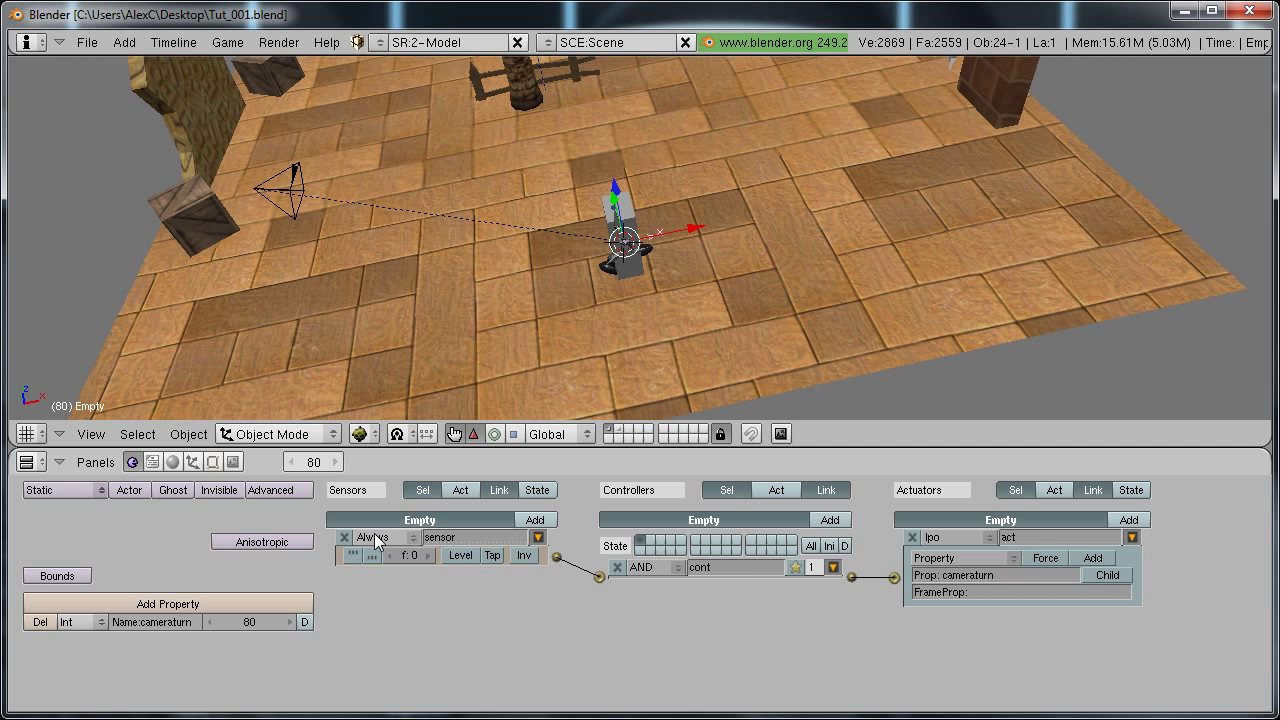
Return to frame 1 and set the cameraturn property's value to 1.
left_click(313, 461)
type("1")
key("Return")
left_click(255, 622)
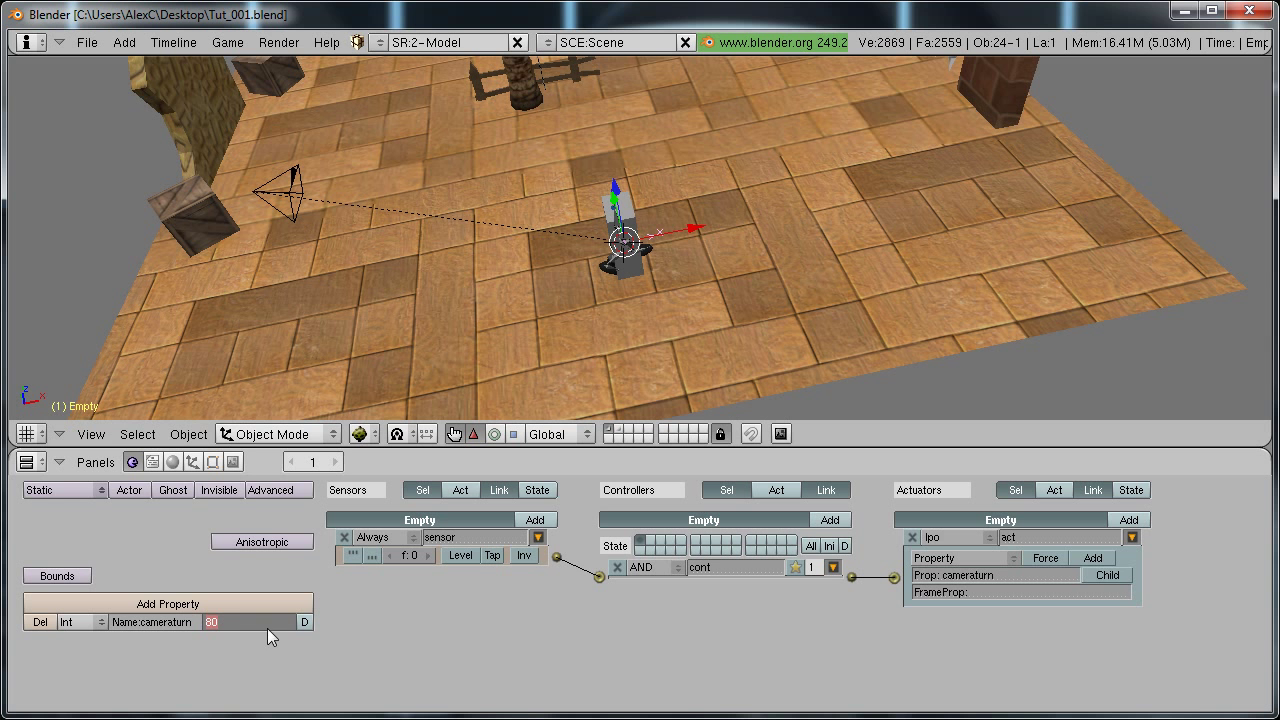
type("1")
key("Return")
Select the camera and snap the 3D cursor to it in top view.
middle_click_drag(406, 298, 646, 287, "shift")
right_click(532, 230)
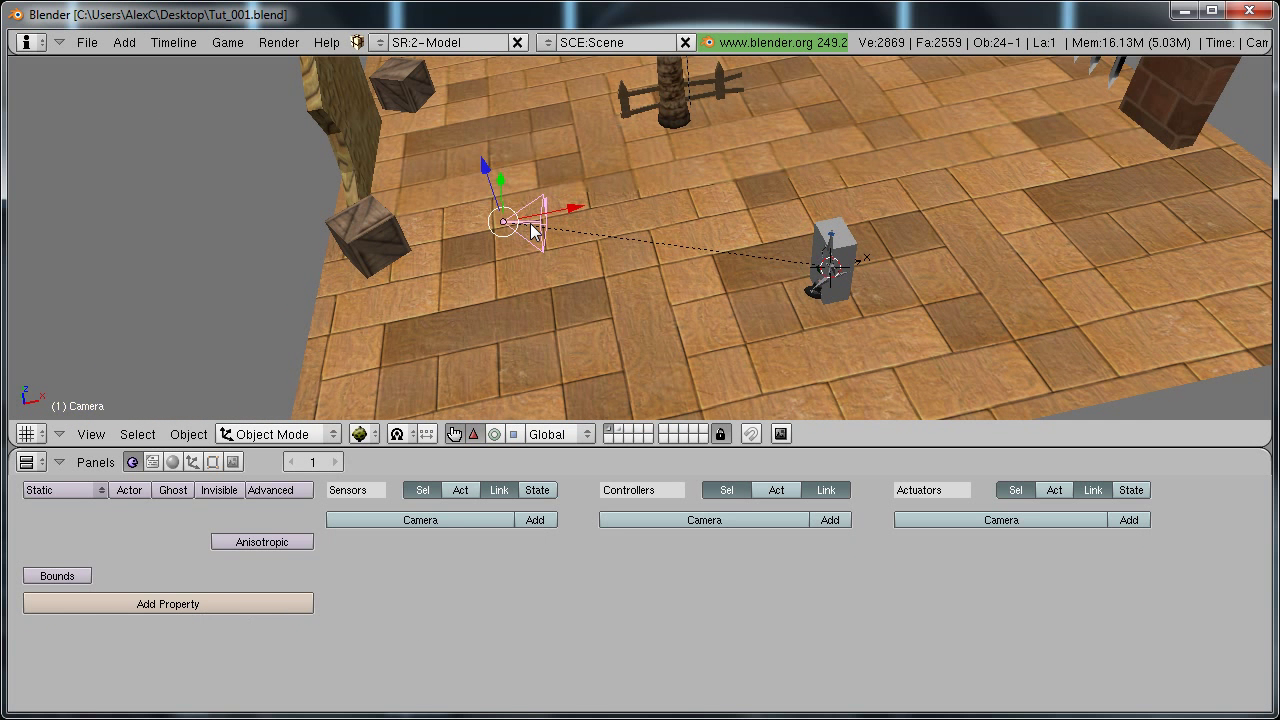
key("KP_7")
middle_click_drag(530, 223, 561, 161, "shift")
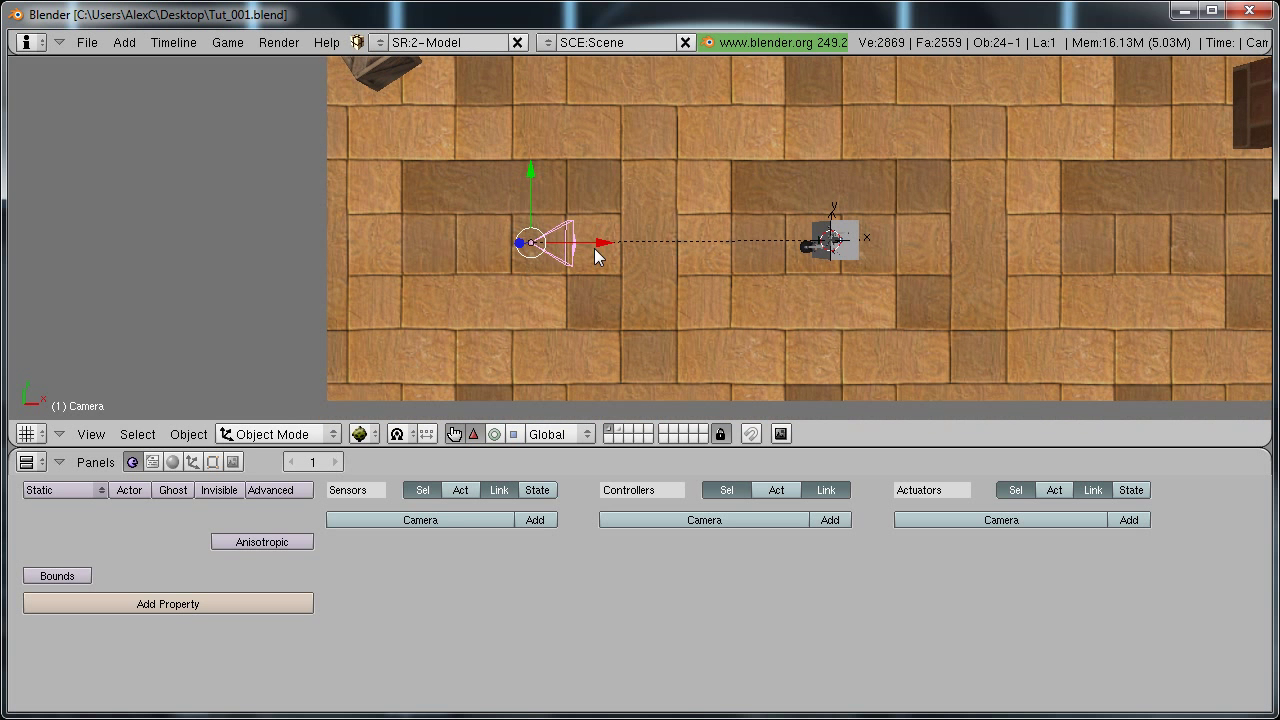
key("shift+s")
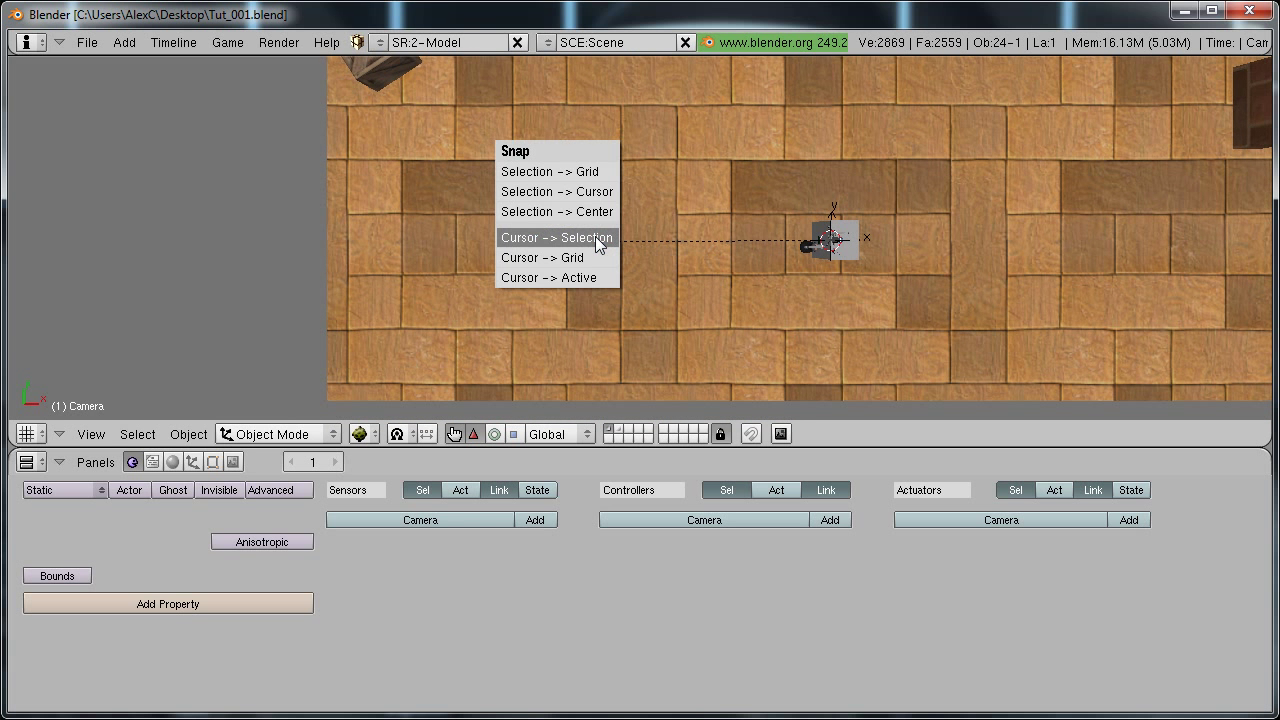
left_click(597, 244)
Add a plane mesh at the 3D cursor on the camera's position.
scroll(597, 244, "up", 2)
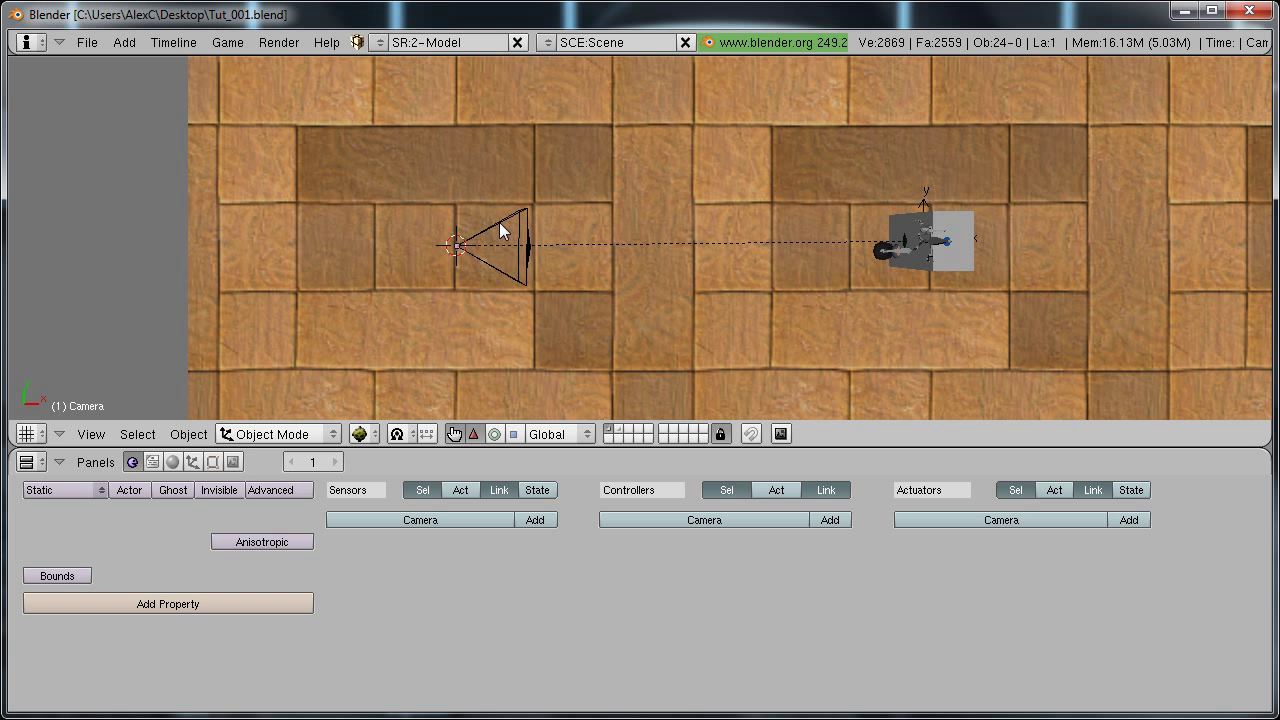
key("space")
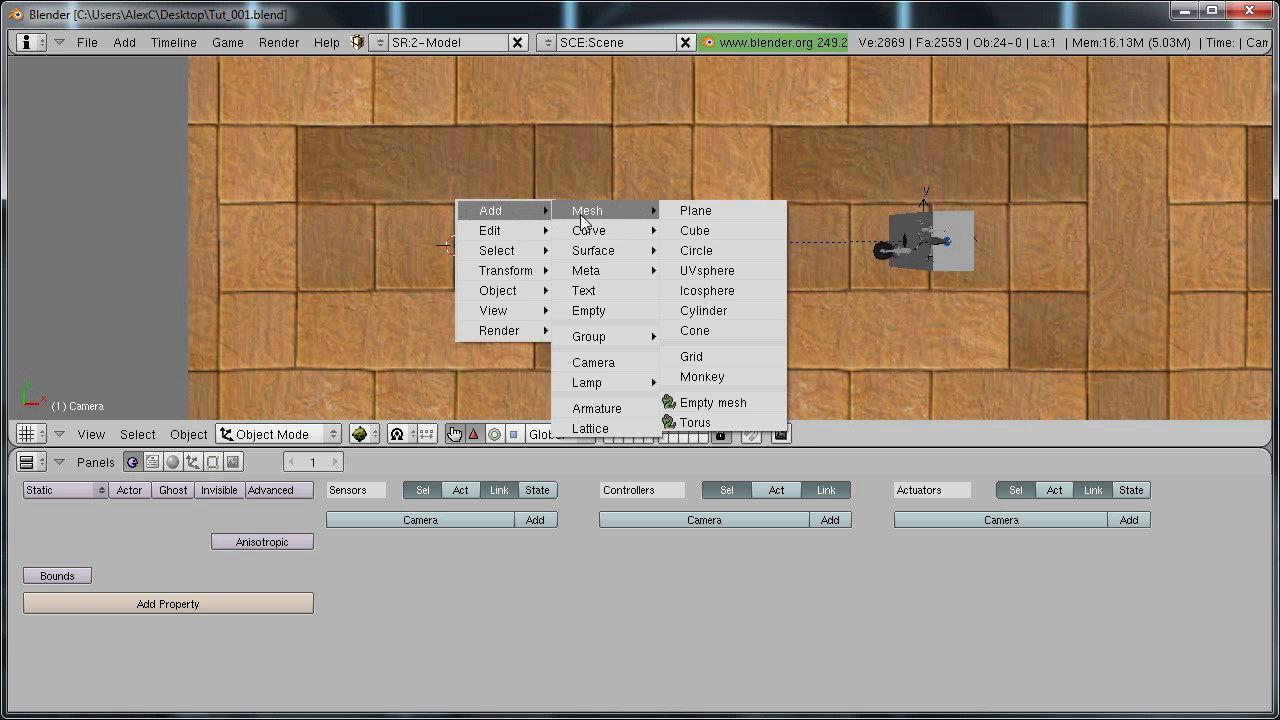
left_click(697, 210)
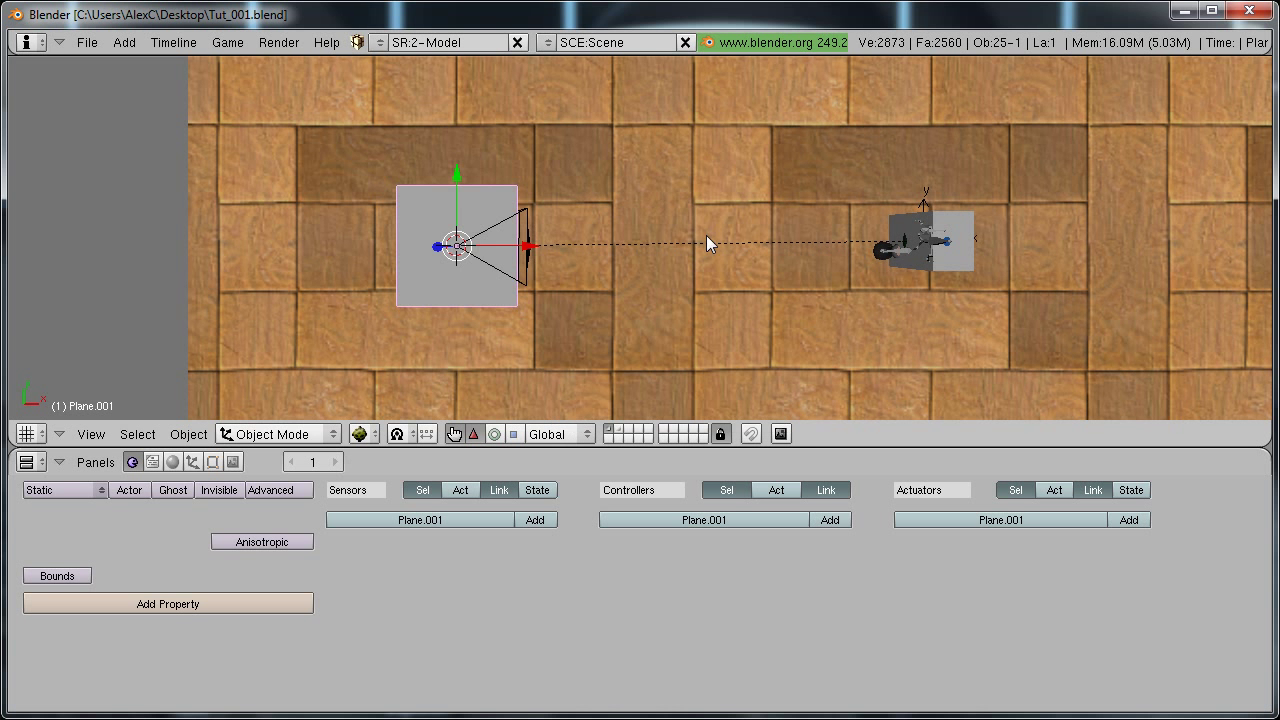
Copy the camera's rotation attribute to the new plane so both share the same orientation.
middle_click_drag(728, 323, 656, 203)
scroll(656, 203, "up", 2)
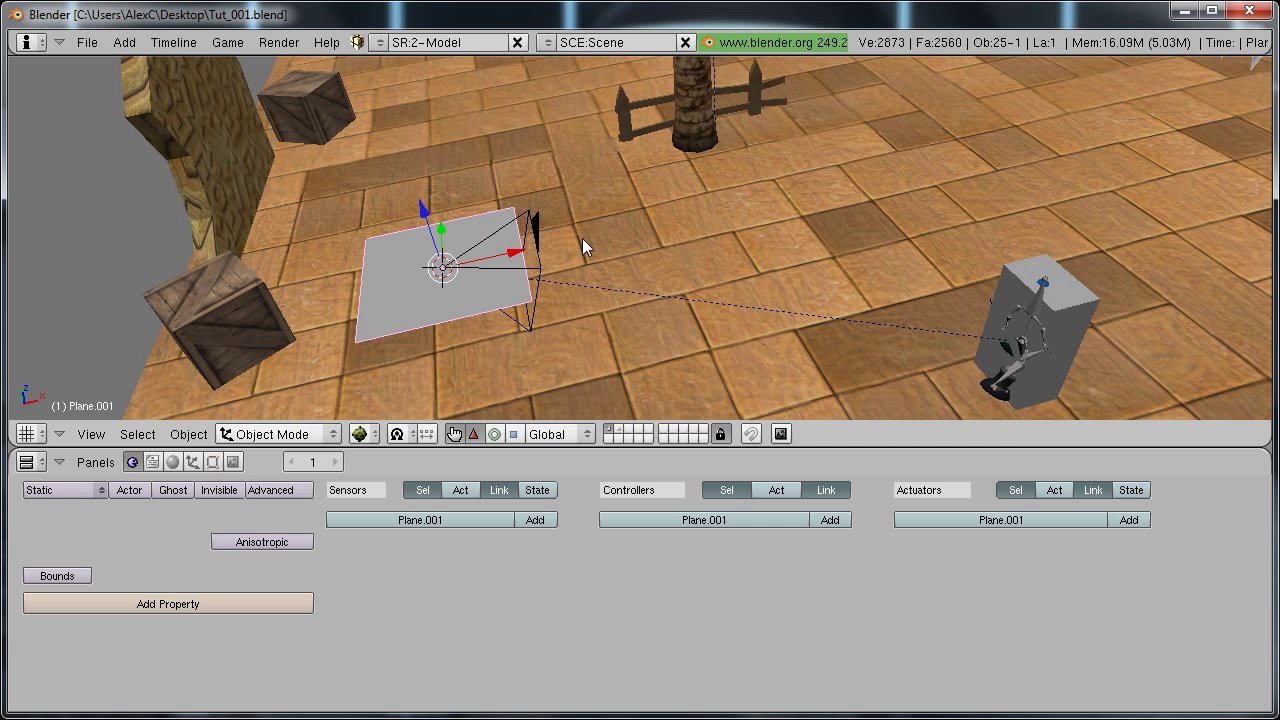
right_click(539, 264, "shift")
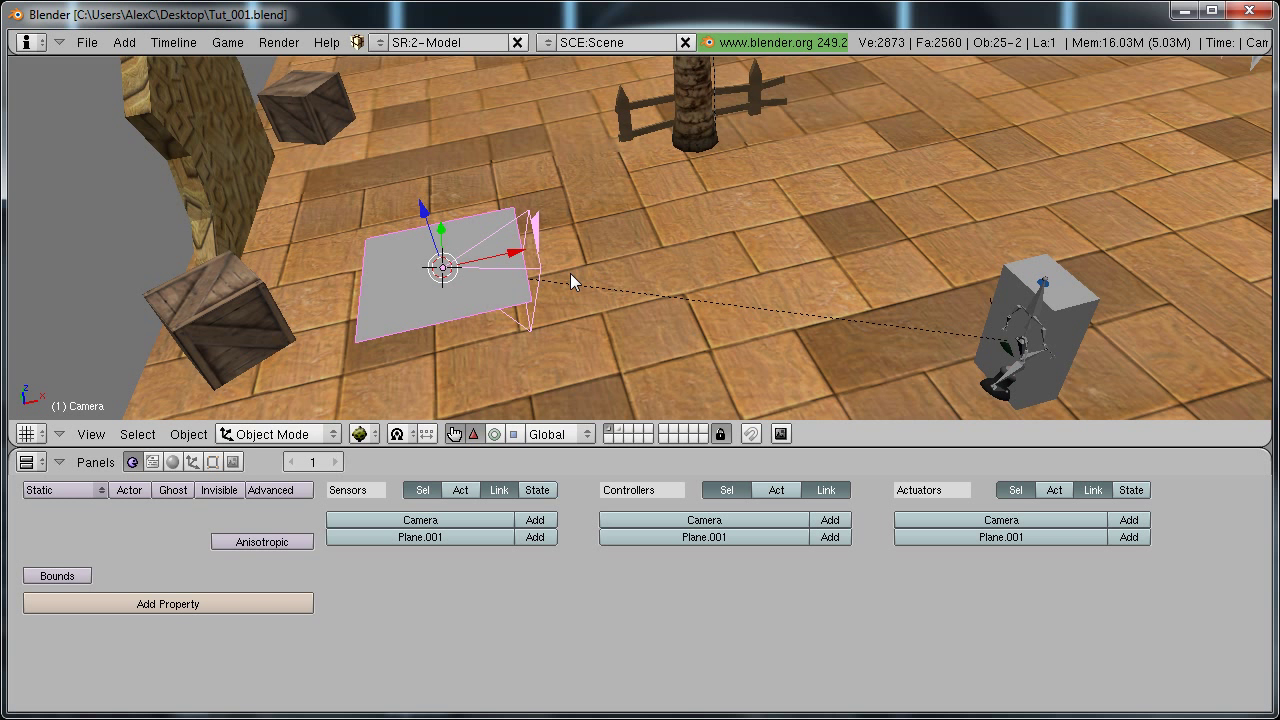
key("ctrl+c")
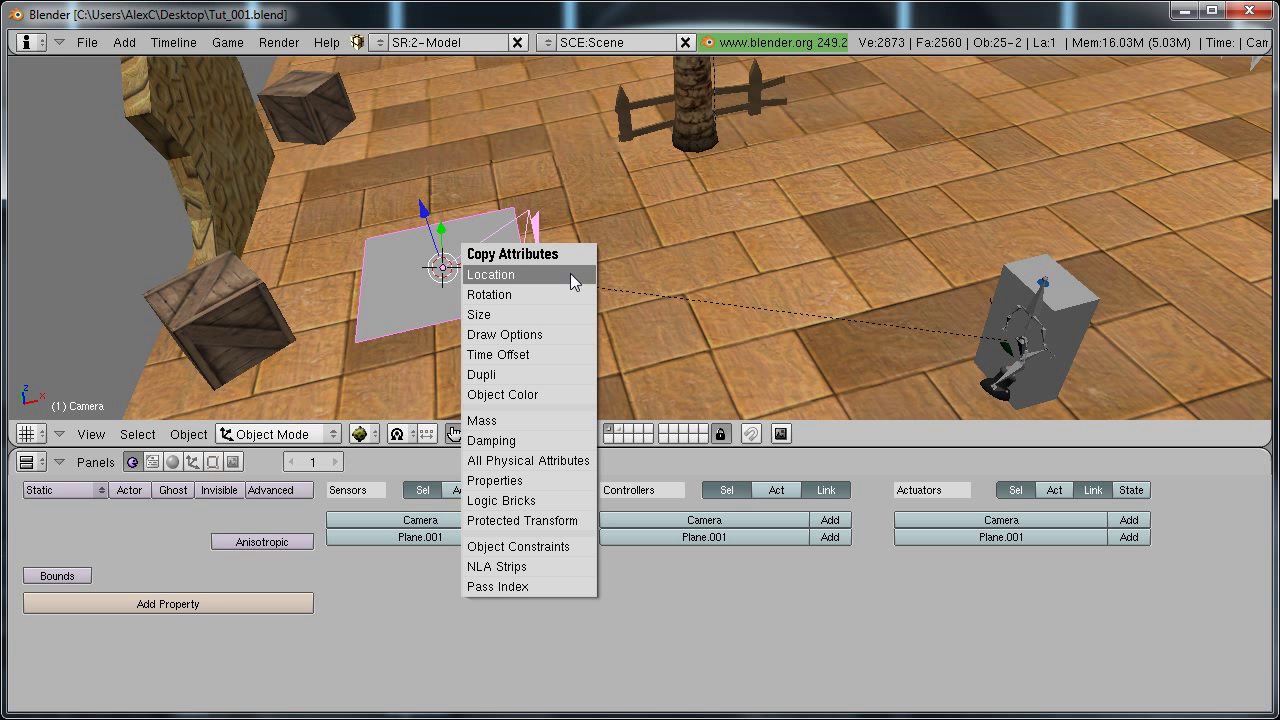
left_click(574, 294)
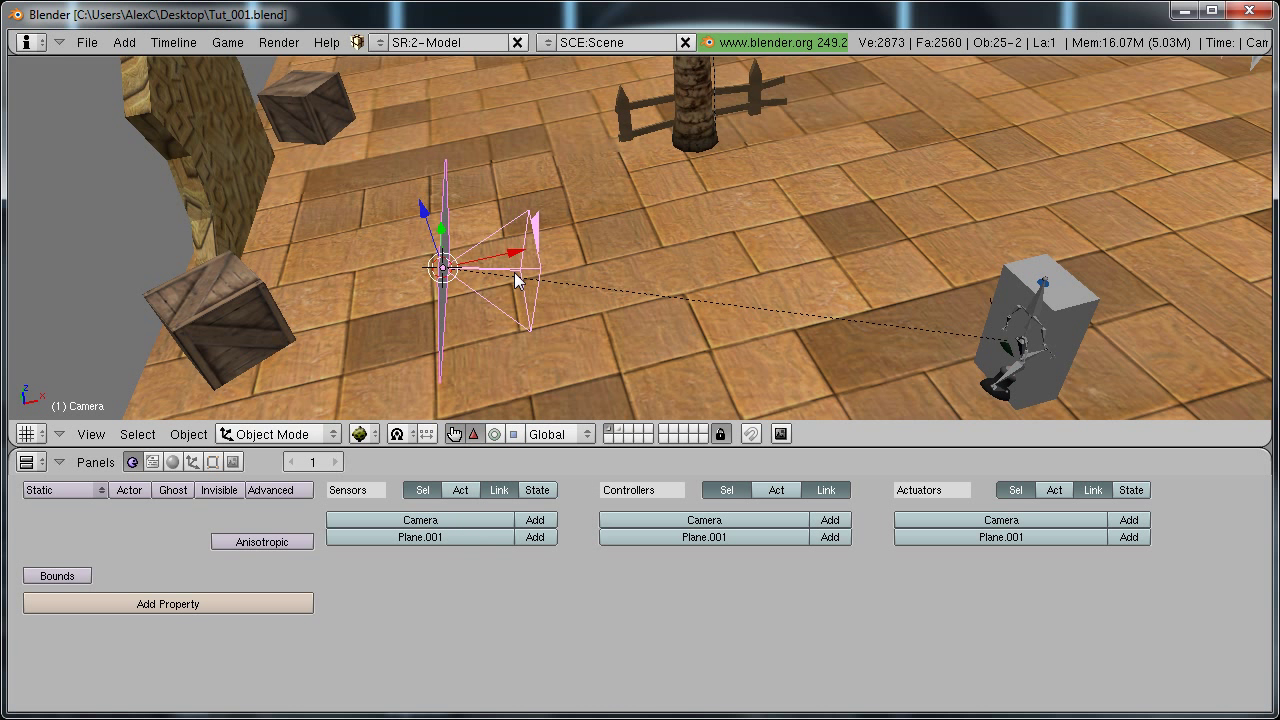
Set the transform orientation to Normal and move the plane along its own Z axis to the front of the camera.
middle_click_drag(514, 277, 470, 233)
right_click(459, 236)
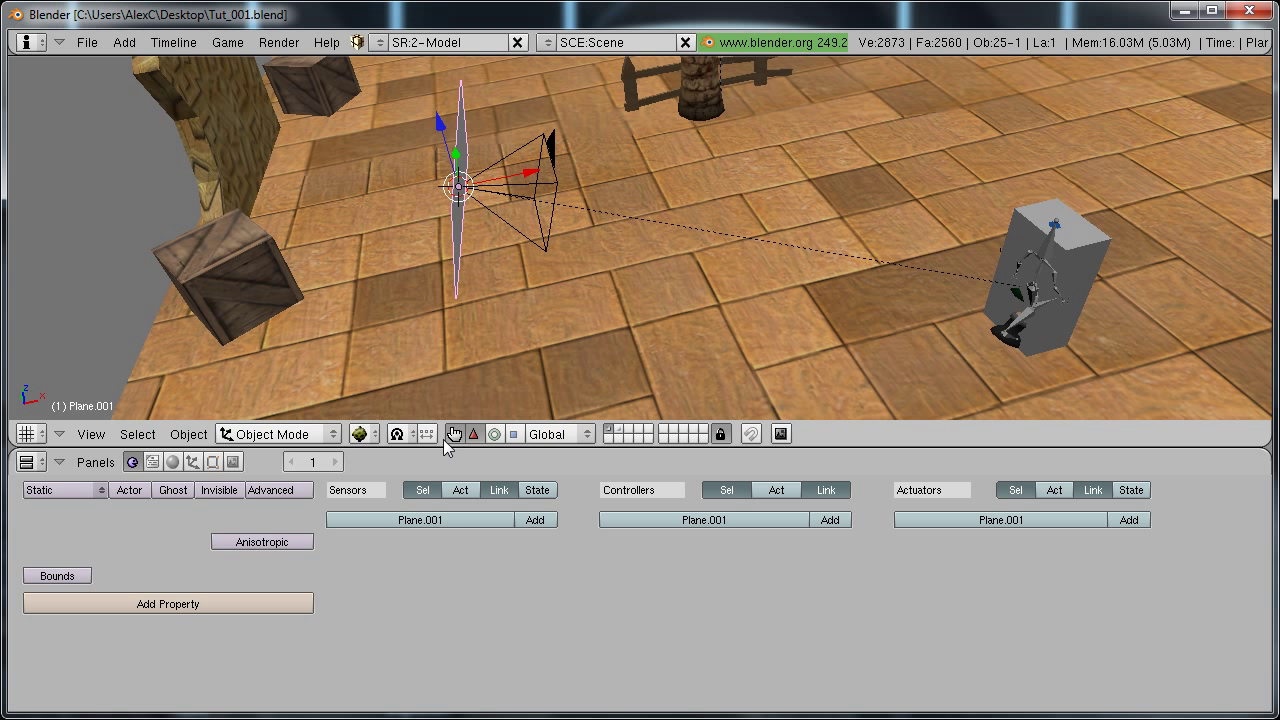
left_click(546, 434)
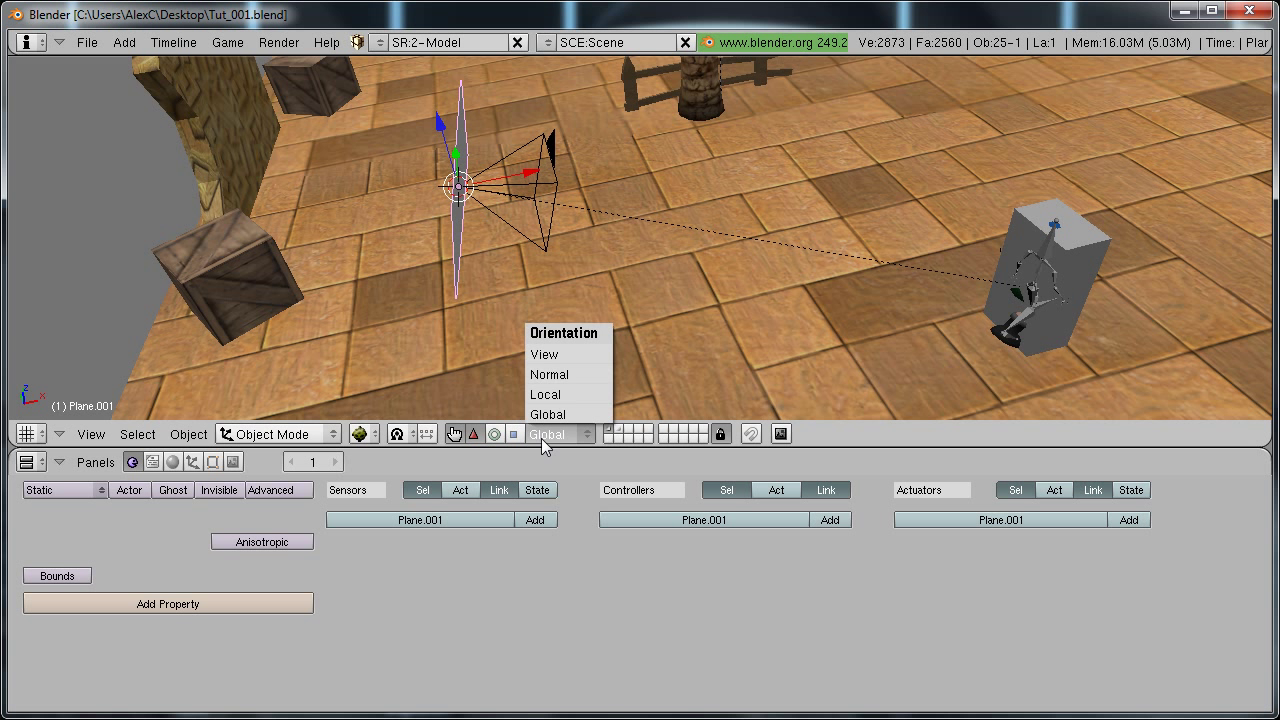
left_click(575, 376)
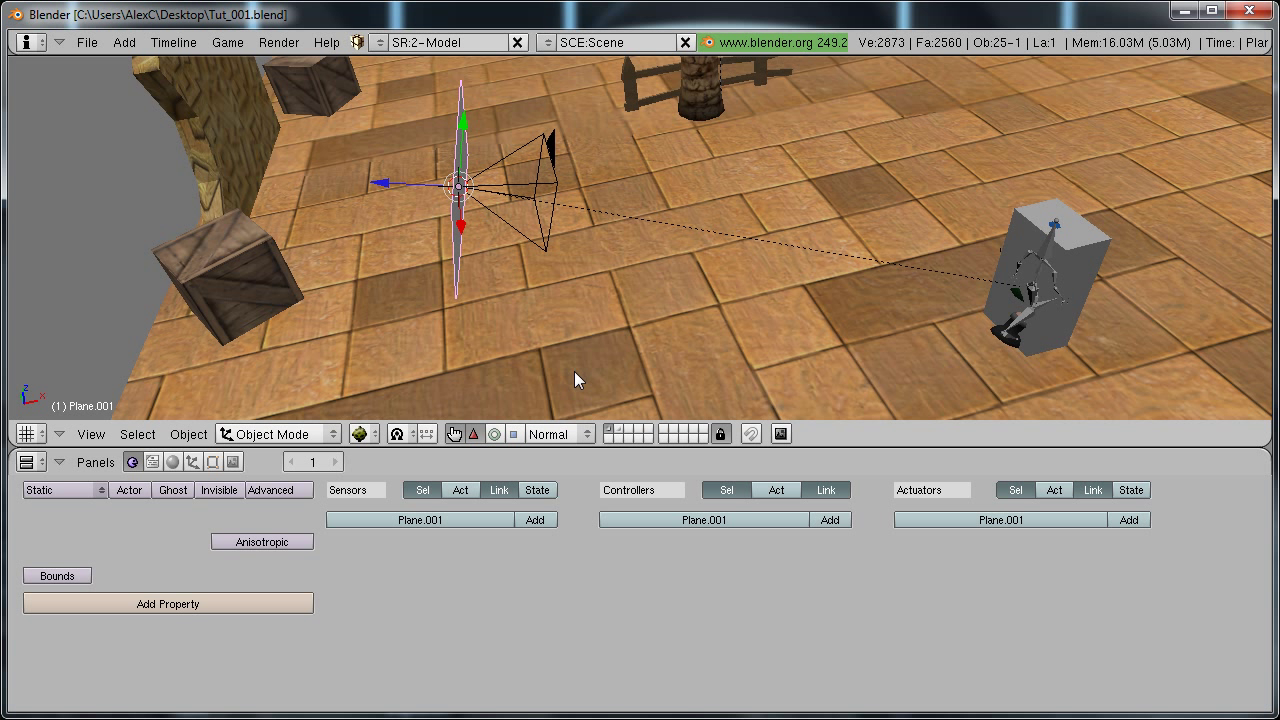
left_click_drag(385, 183, 478, 195)
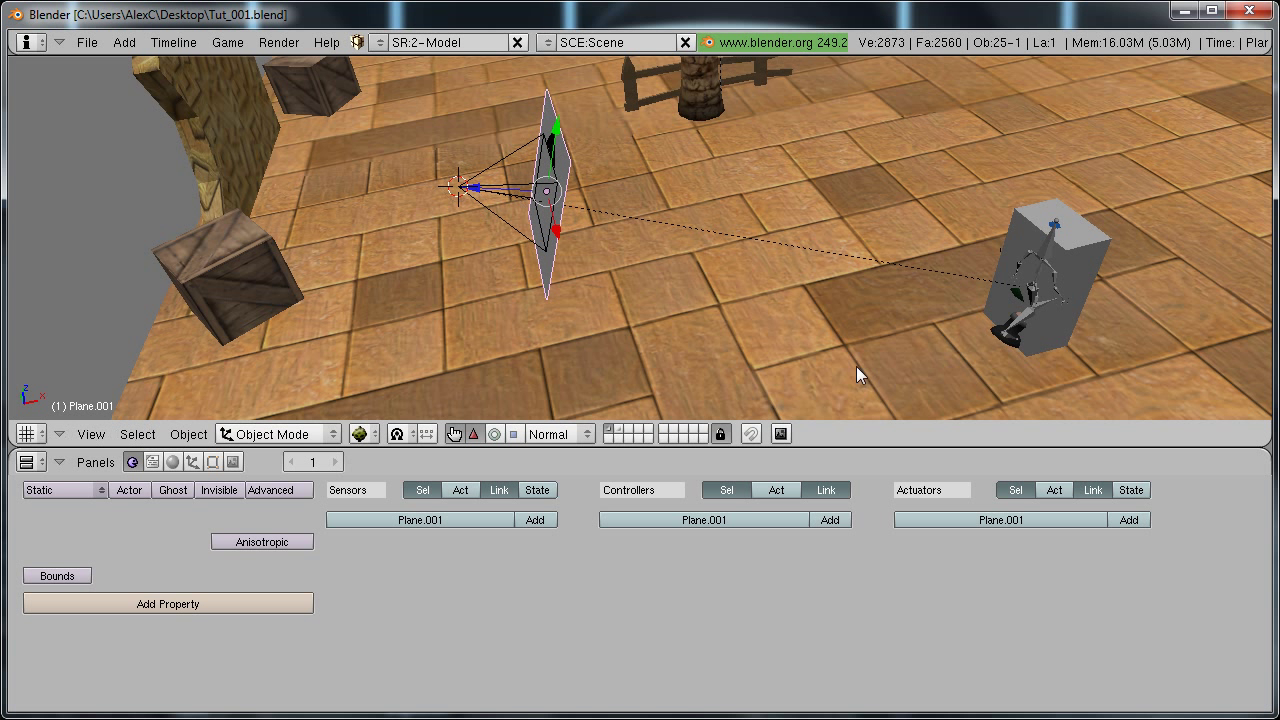
Split the 3D view into two side-by-side areas and show the camera view in the first one.
right_click(830, 446)
left_click(816, 430)
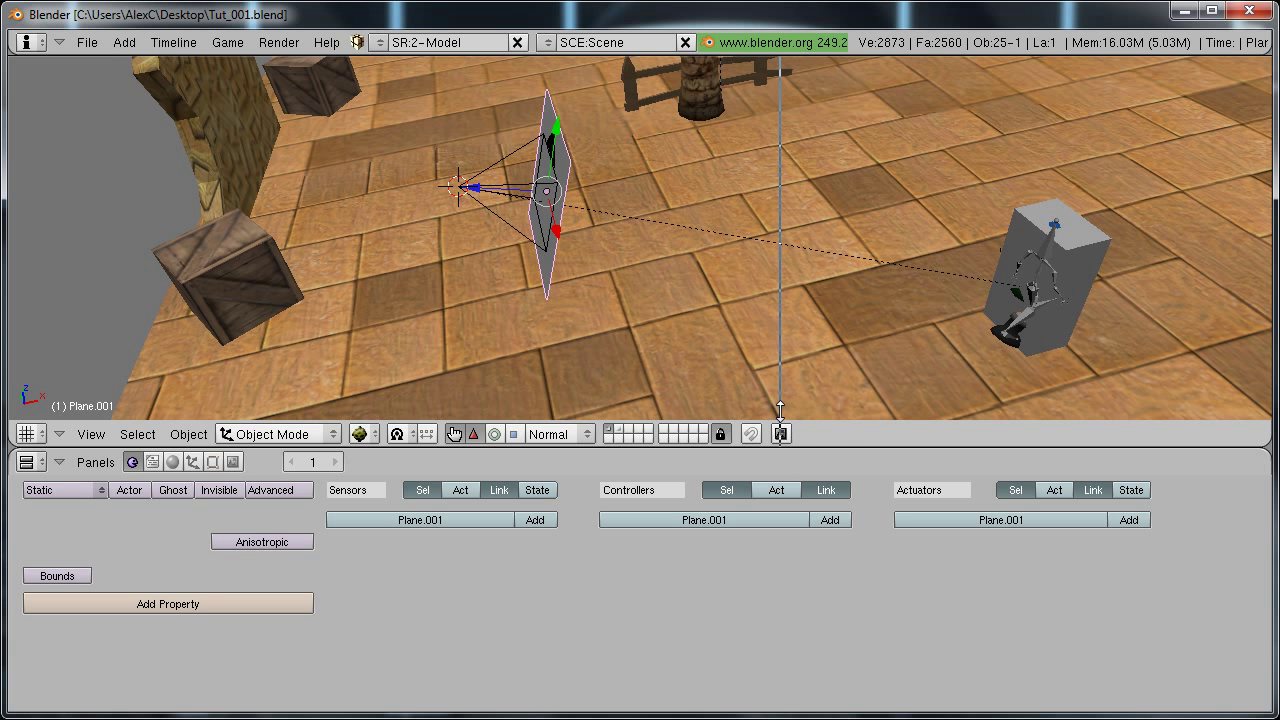
left_click(720, 386)
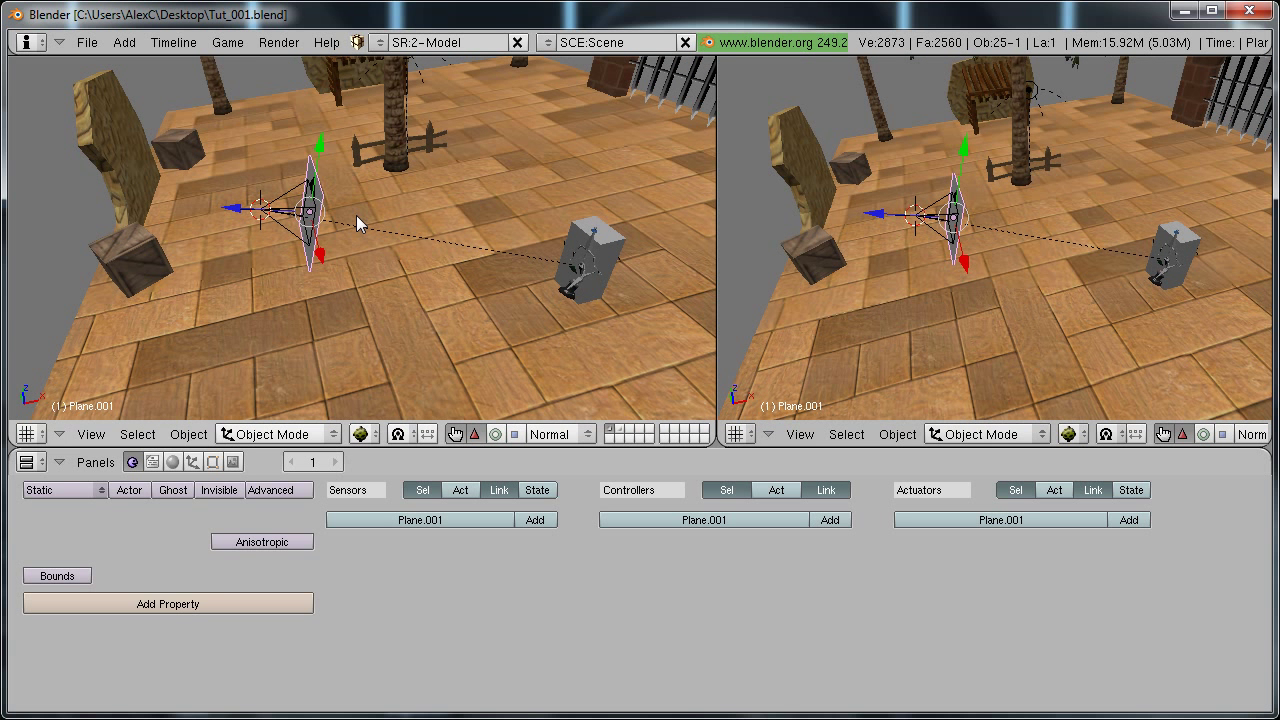
key("KP_0")
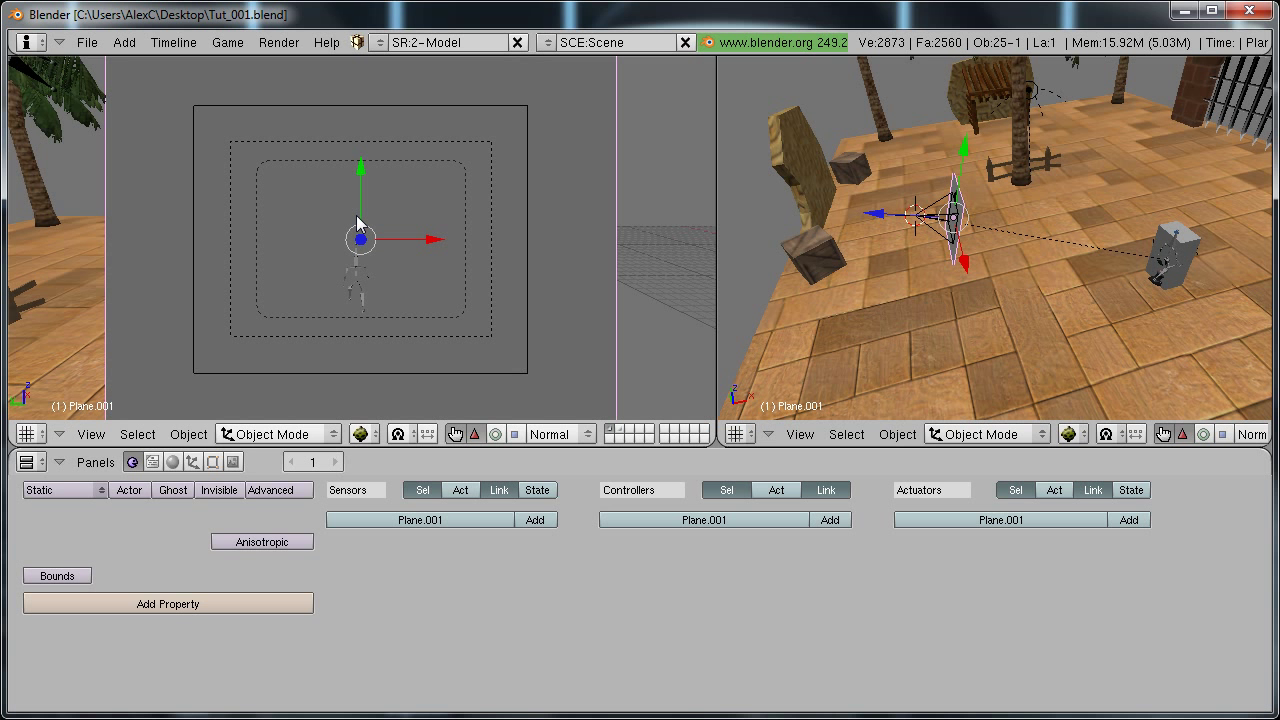
Enable the scale manipulator too, narrow the plane into a strip along its X axis and move it beyond the camera frame's right edge.
middle_click_drag(935, 278, 929, 306)
scroll(900, 440, "down", 3)
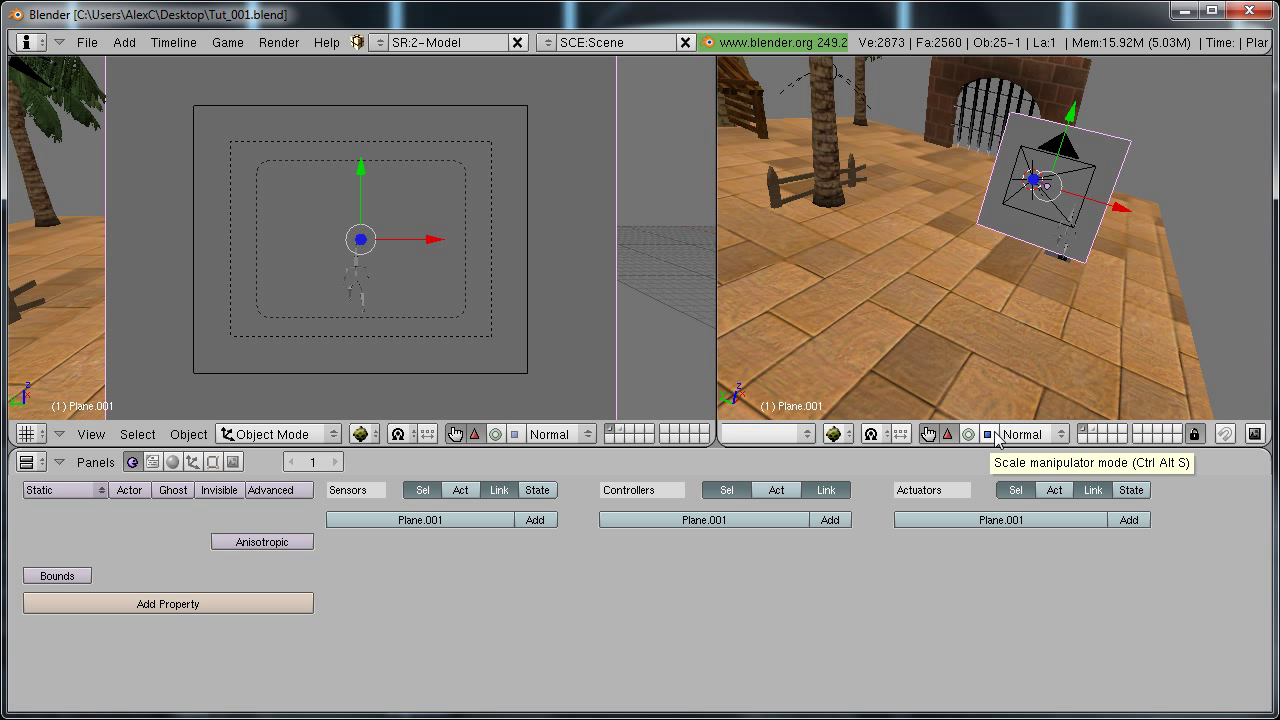
left_click(994, 436, "shift")
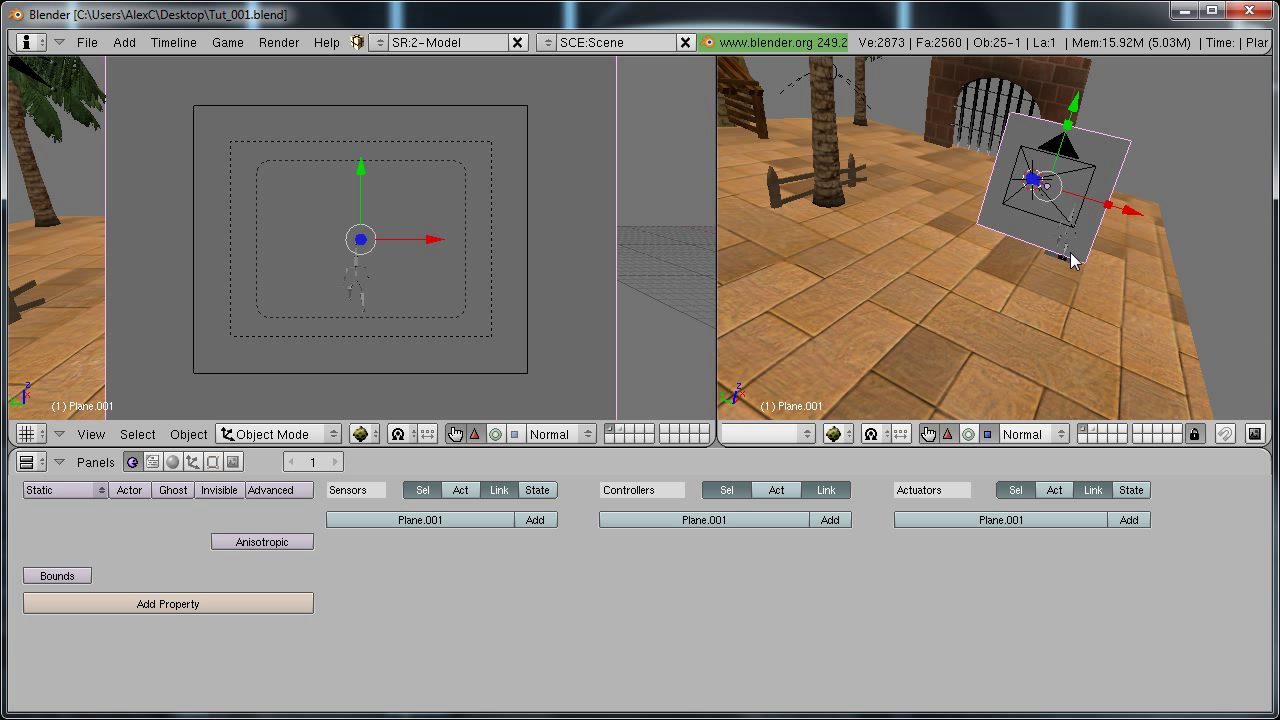
scroll(1069, 257, "up", 2)
middle_click_drag(1069, 257, 1043, 286)
left_click_drag(1043, 262, 1183, 289)
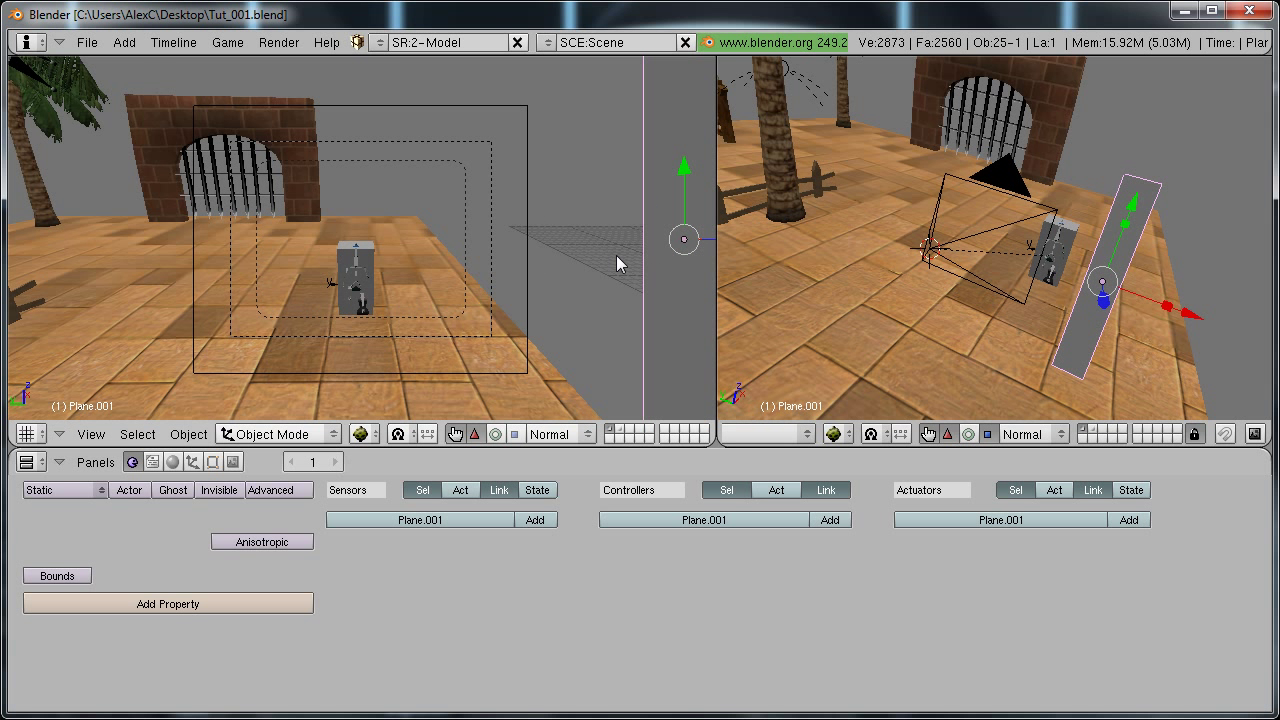
Adjust the strip's position along its X axis so it stands outside the right edge of the camera frame.
key("ctrl+Up")
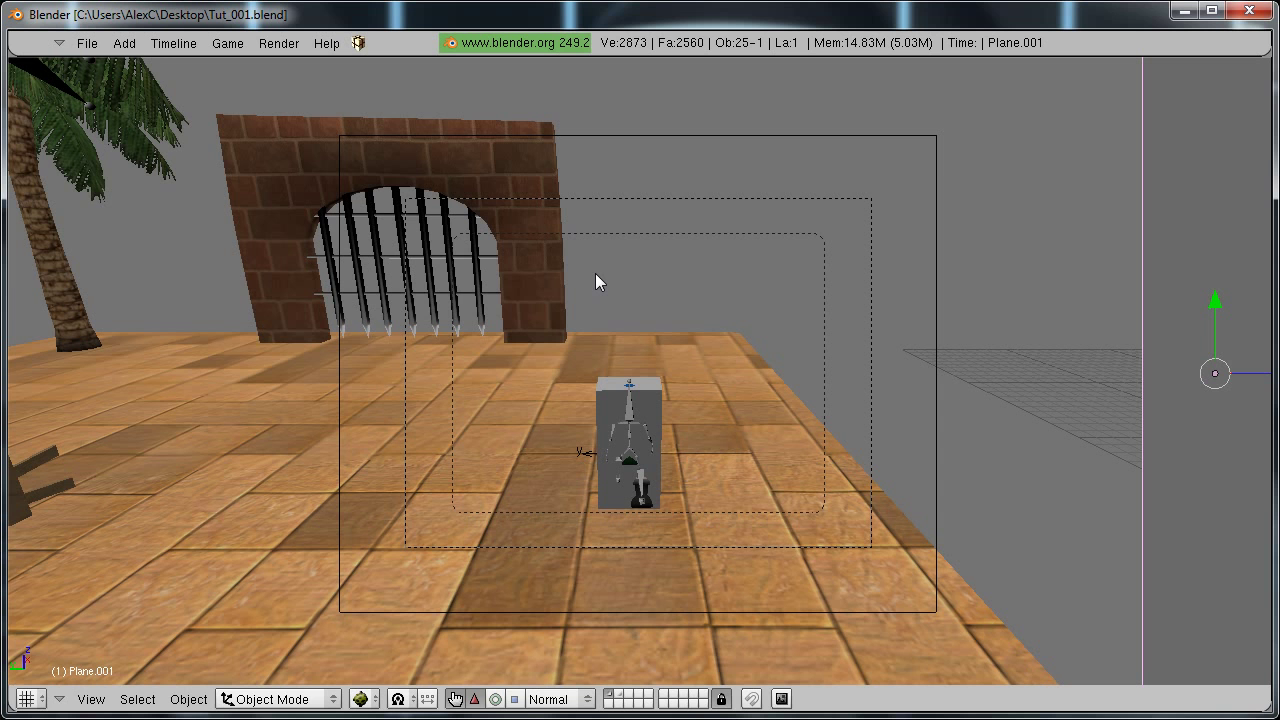
key("ctrl+Up")
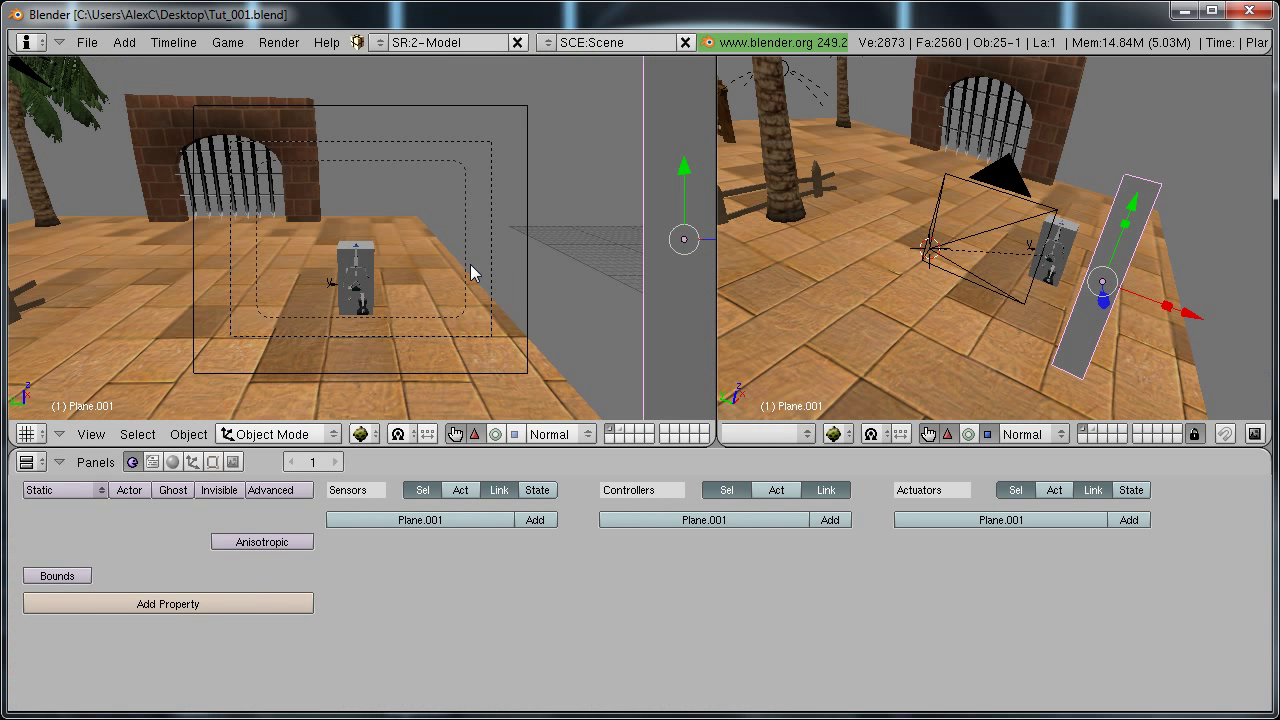
scroll(485, 290, "up", 5)
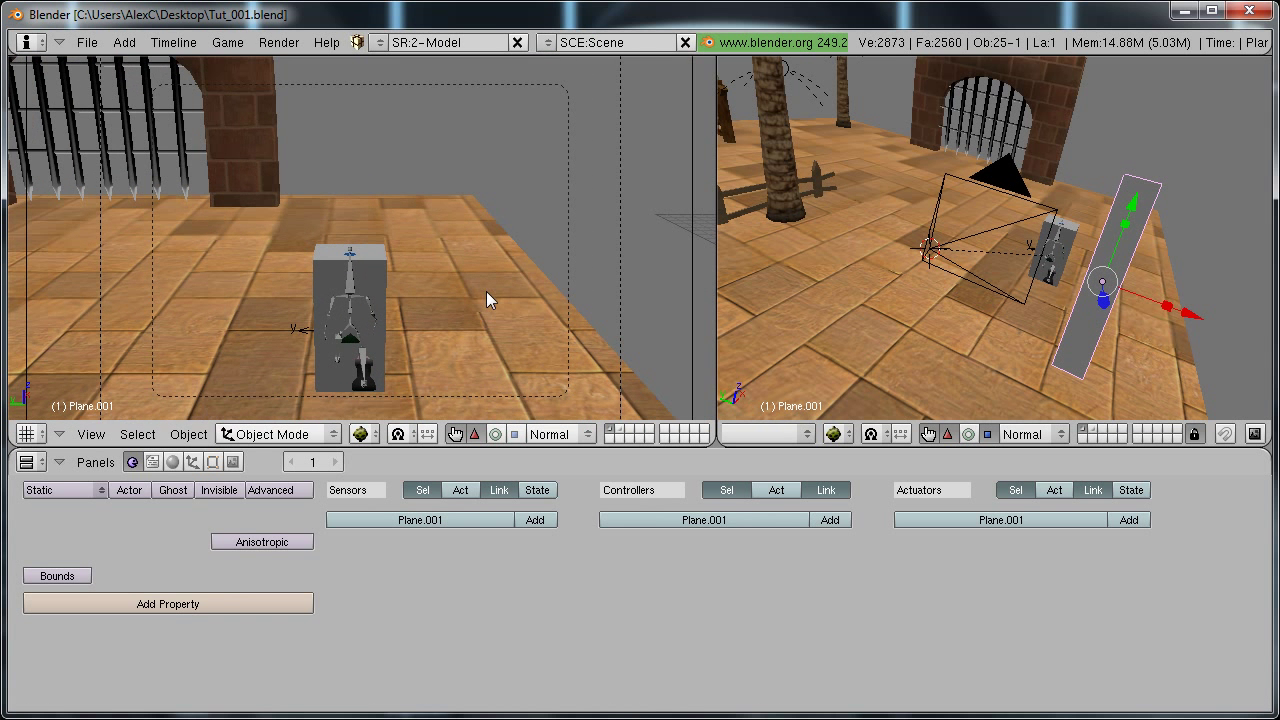
key("g")
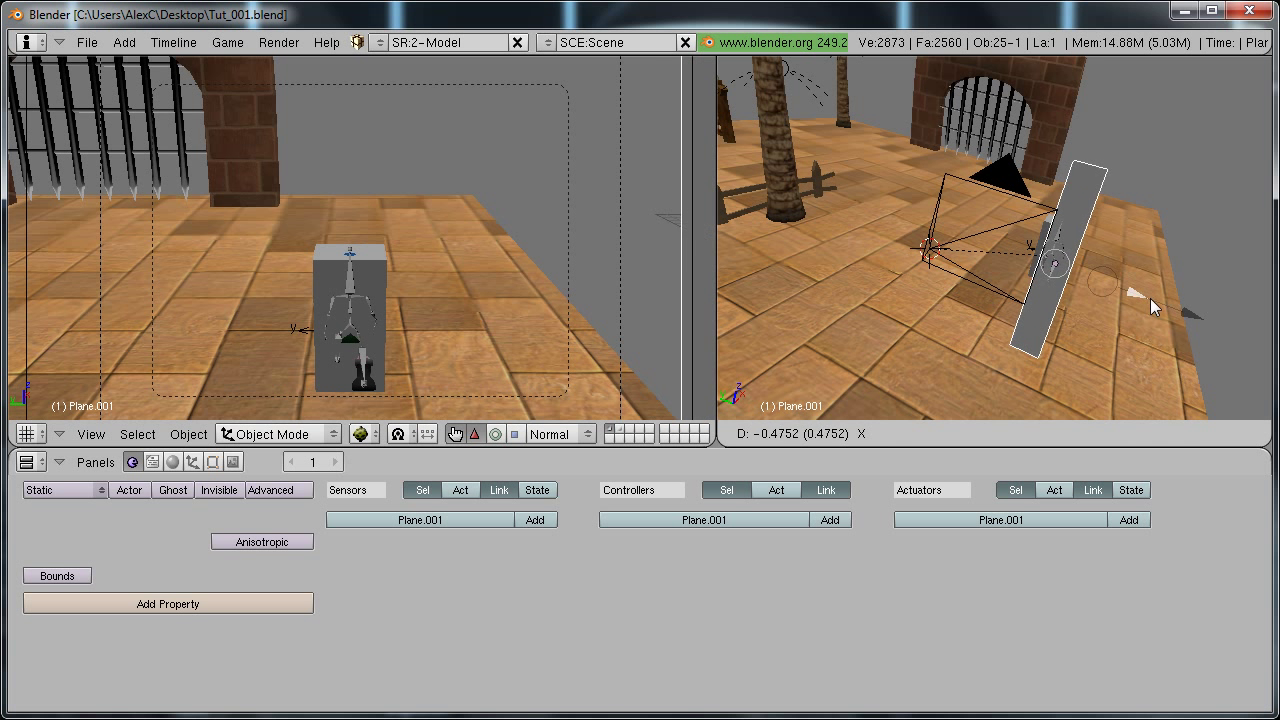
left_click(1147, 298)
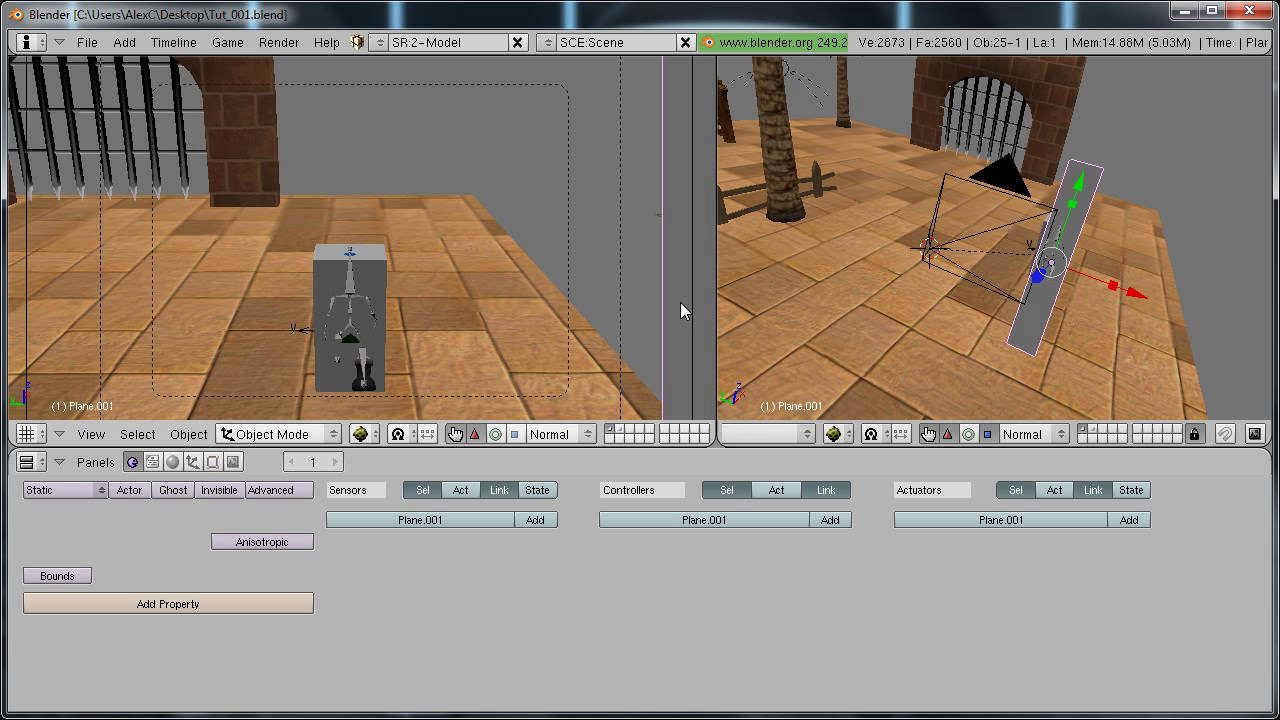
scroll(562, 258, "down", 4)
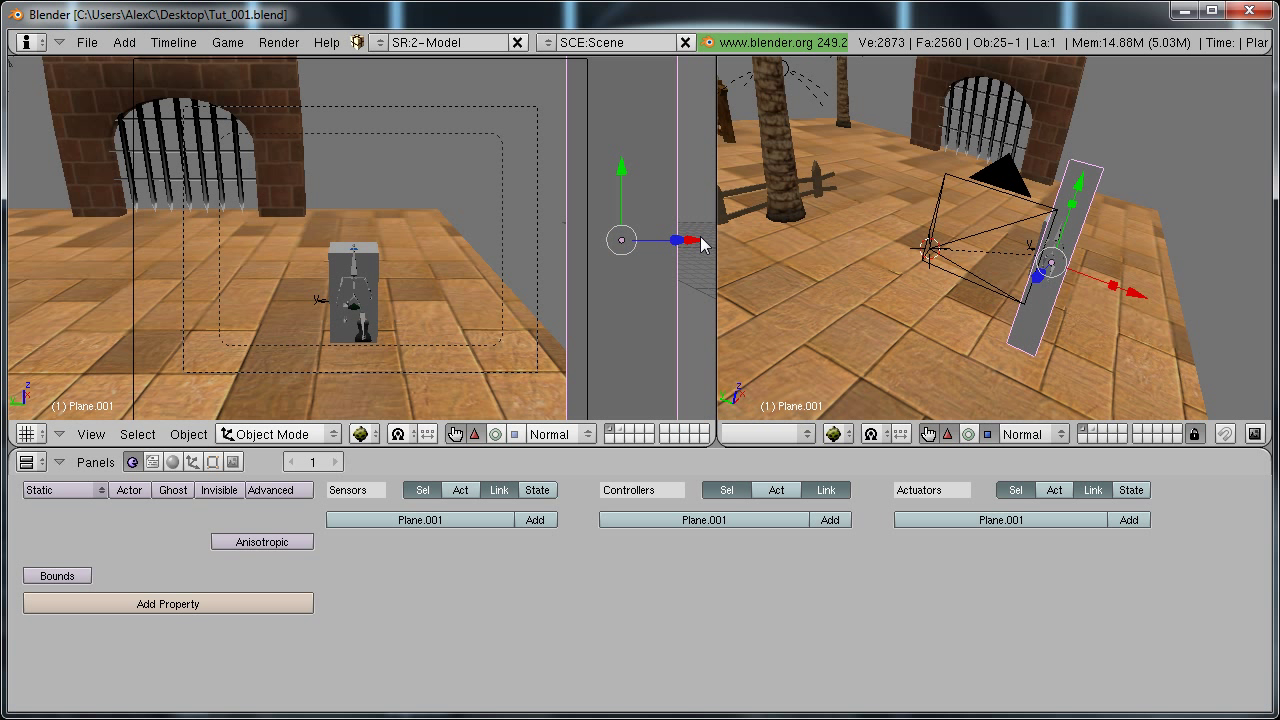
left_click_drag(700, 238, 657, 235)
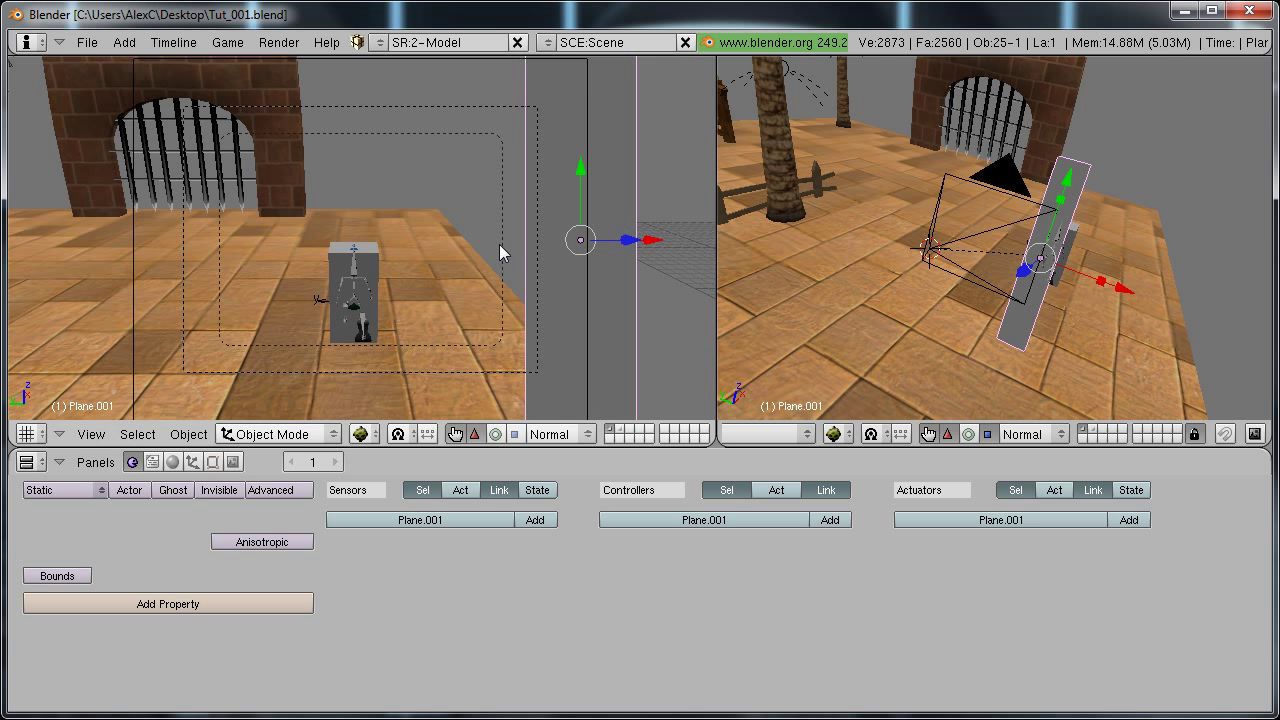
scroll(500, 246, "down", 3)
left_click_drag(1128, 289, 1207, 318)
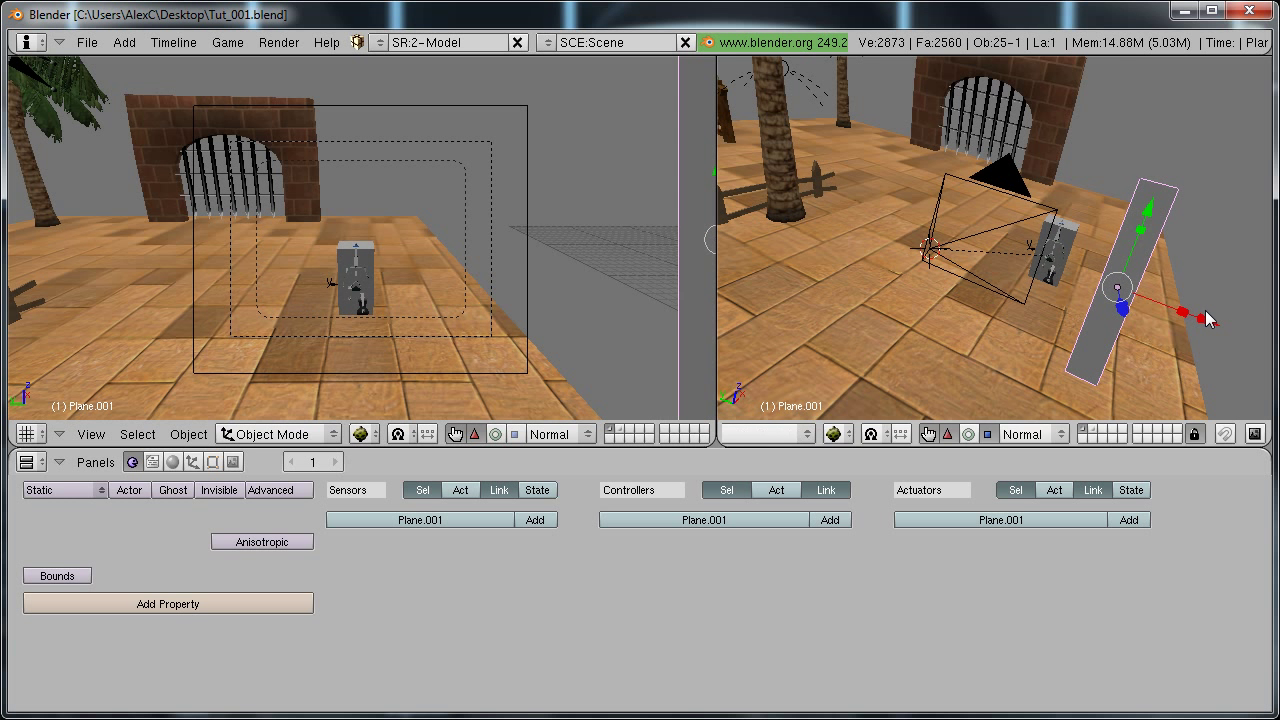
Duplicate the strip, move the copy along X to the left of the camera frame and maximize the camera view.
key("shift+d")
right_click(1207, 318)
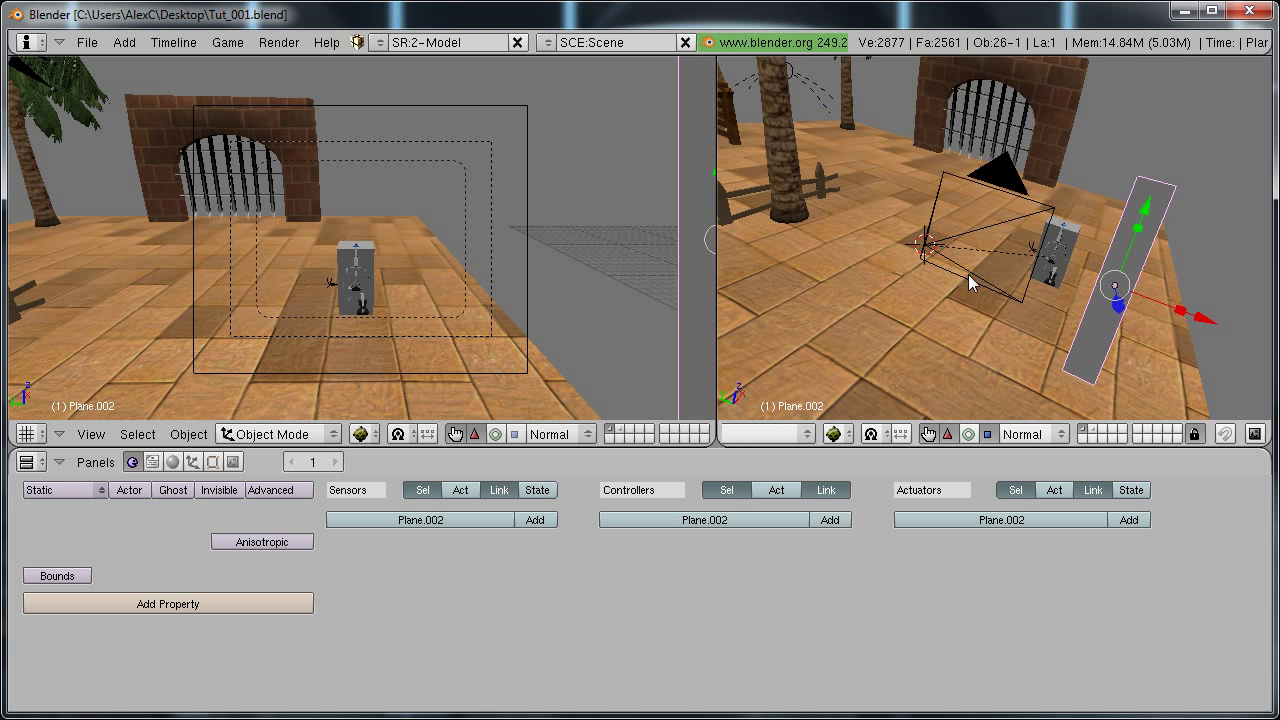
middle_click_drag(968, 274, 1108, 300)
left_click_drag(1190, 322, 974, 213)
key("ctrl+Up")
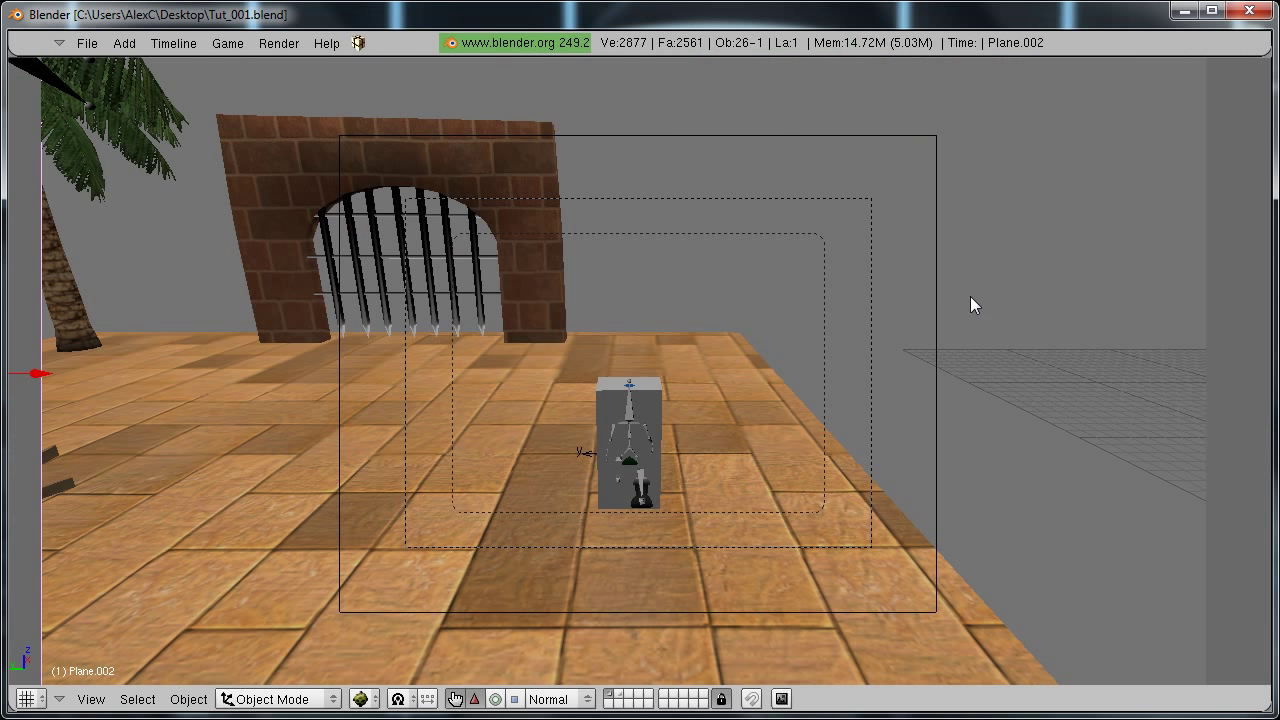
right_click(1233, 306, "shift")
key("g")
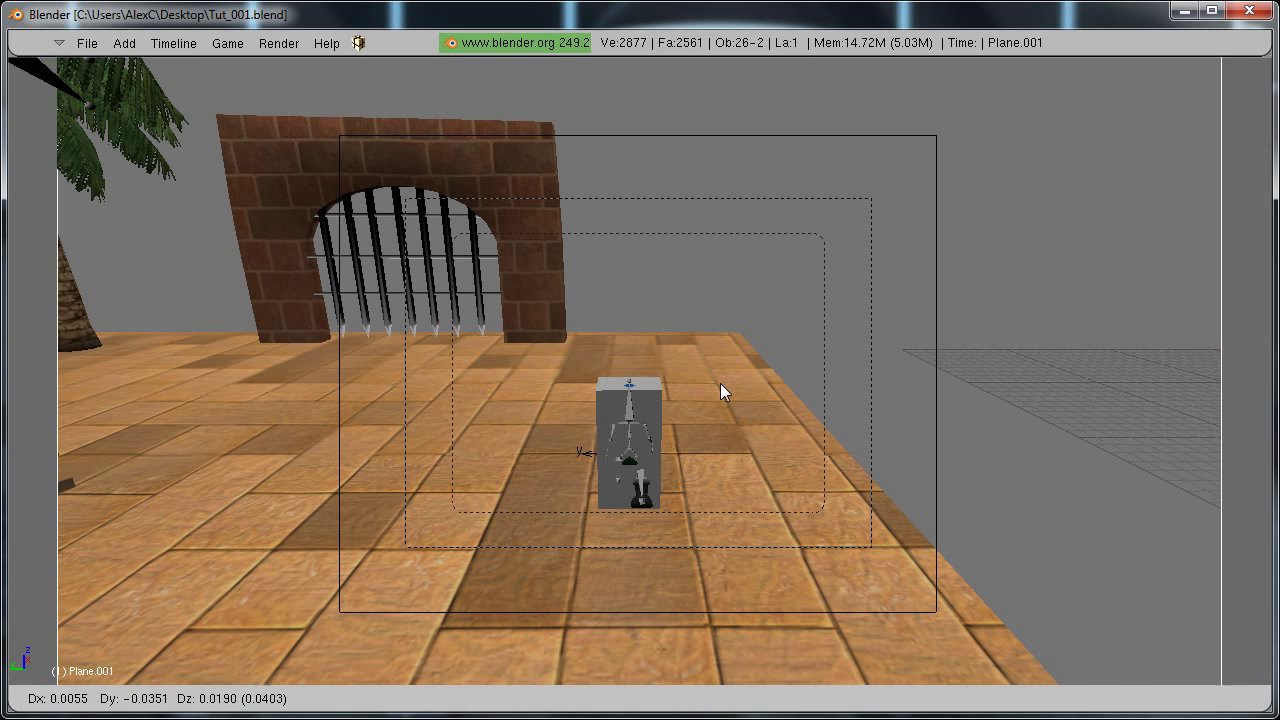
left_click(817, 369)
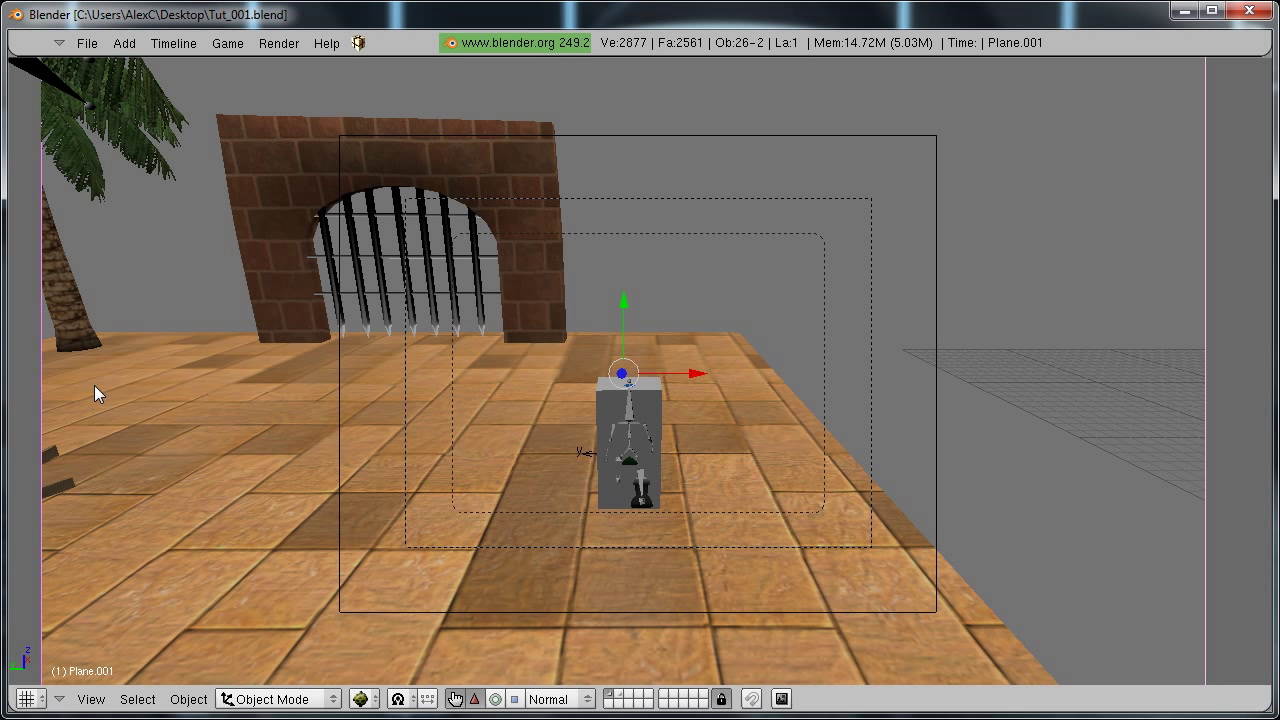
Select only the left strip and move it slightly closer to the camera frame.
right_click(38, 397)
key("g")
left_click(57, 371)
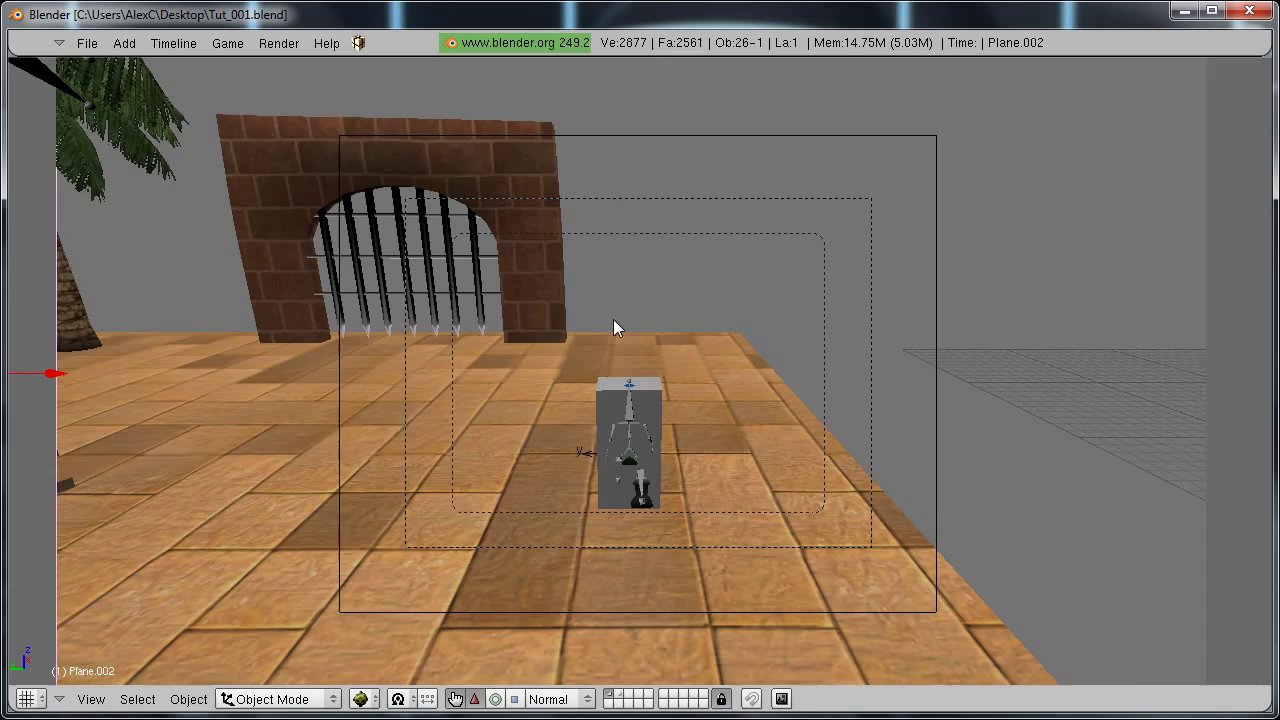
Parent both side strips to the camera and restore the split-view layout.
middle_click_drag(613, 328, 723, 340)
right_click(787, 311, "shift")
middle_click_drag(777, 379, 603, 492)
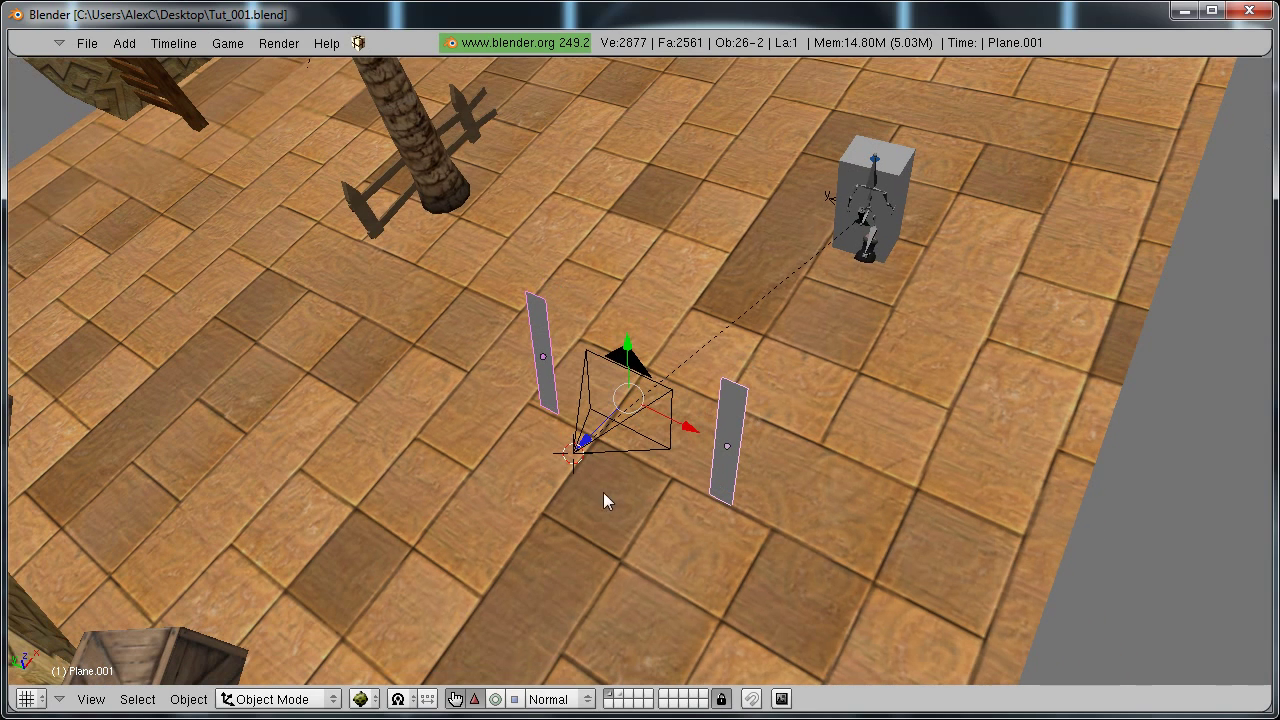
right_click(593, 447, "shift")
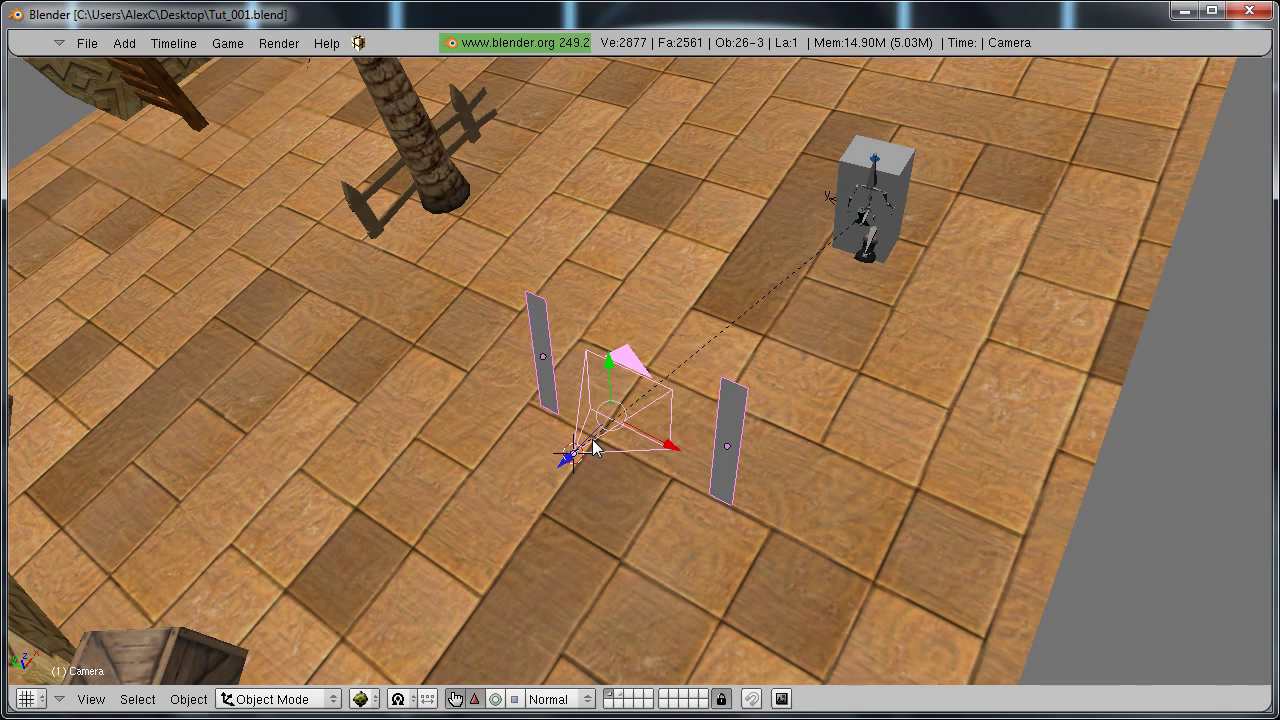
key("ctrl+p")
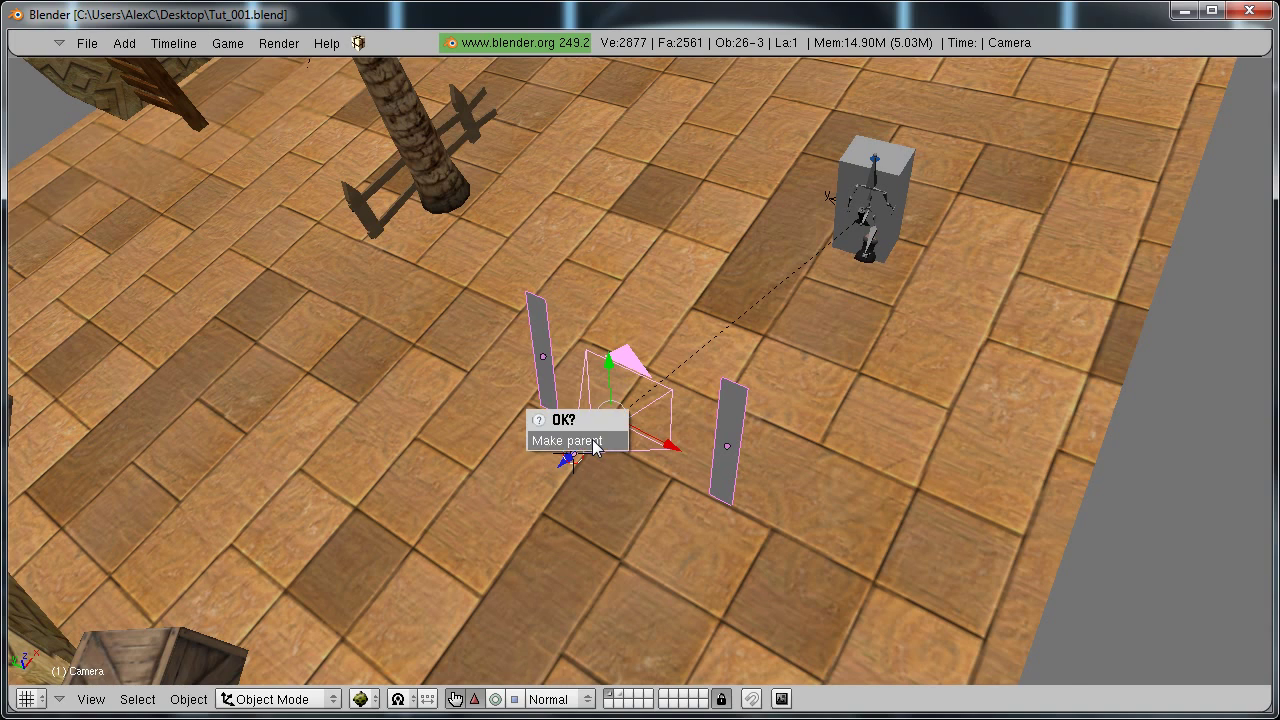
left_click(594, 441)
scroll(641, 430, "down", 2)
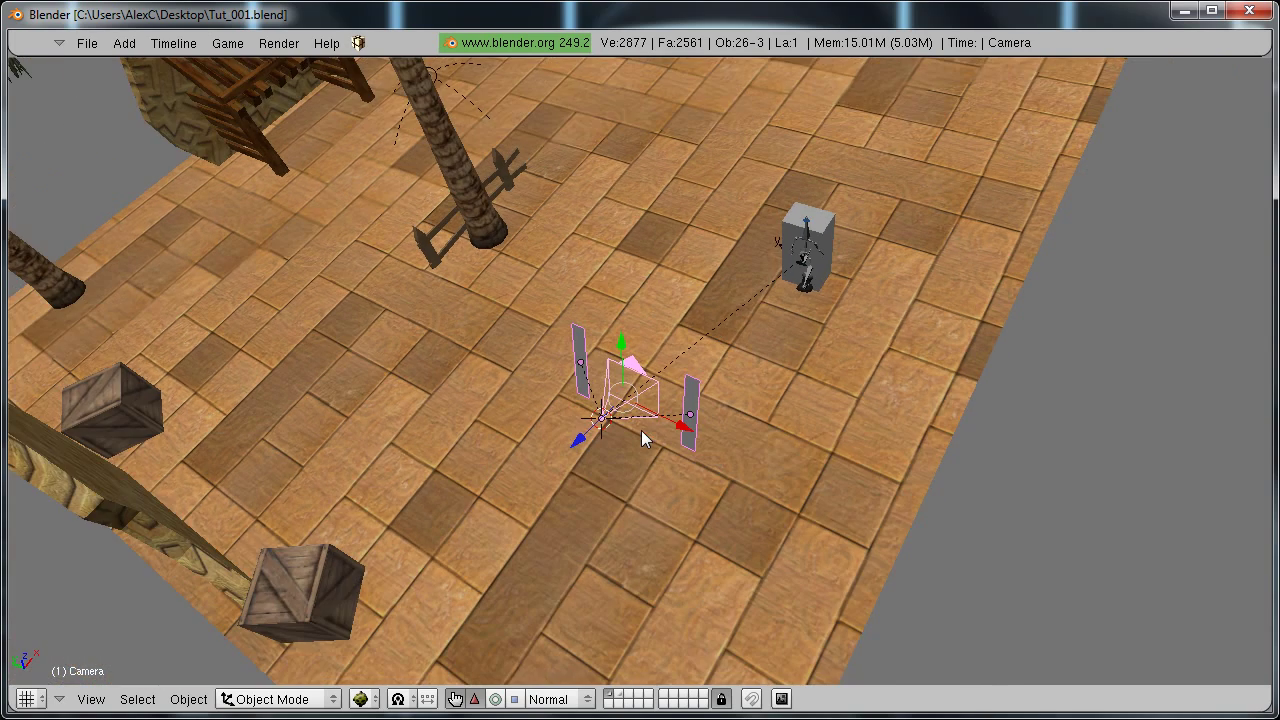
key("ctrl+Down")
scroll(482, 311, "up", 5)
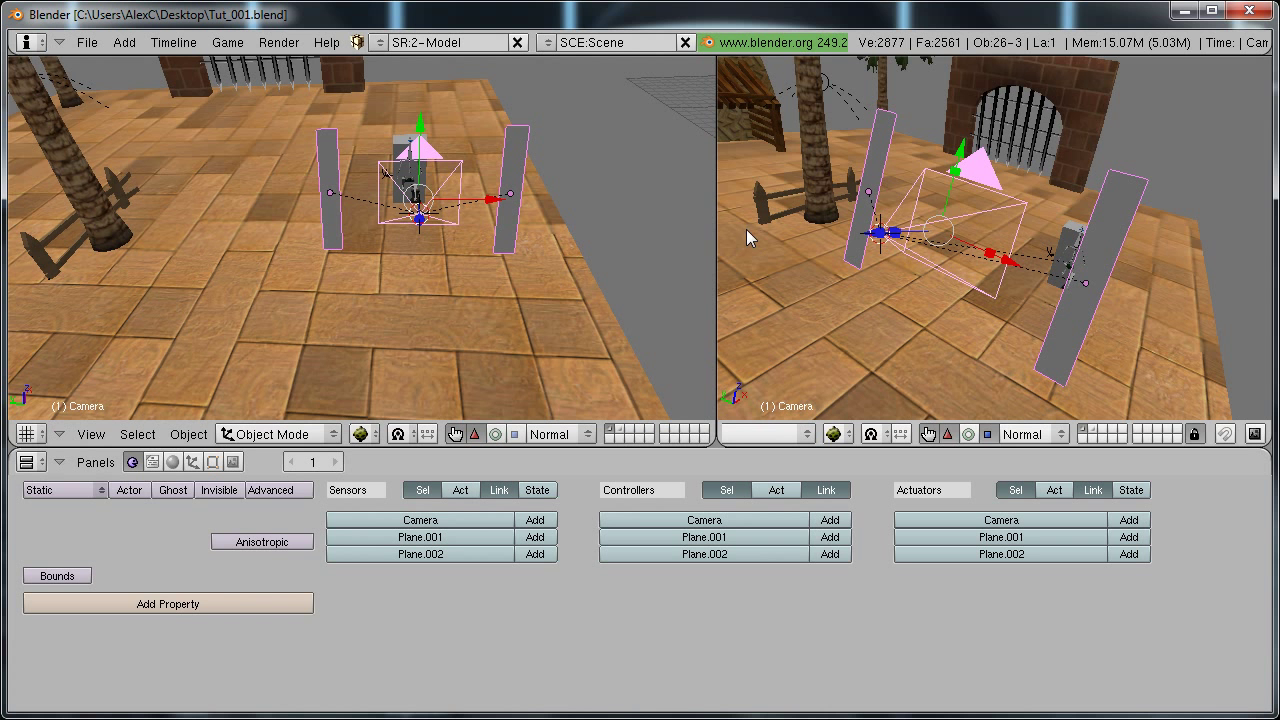
Select the plane left of the camera and give it a linked sensor, AND controller and actuator.
left_click_drag(721, 248, 1076, 248)
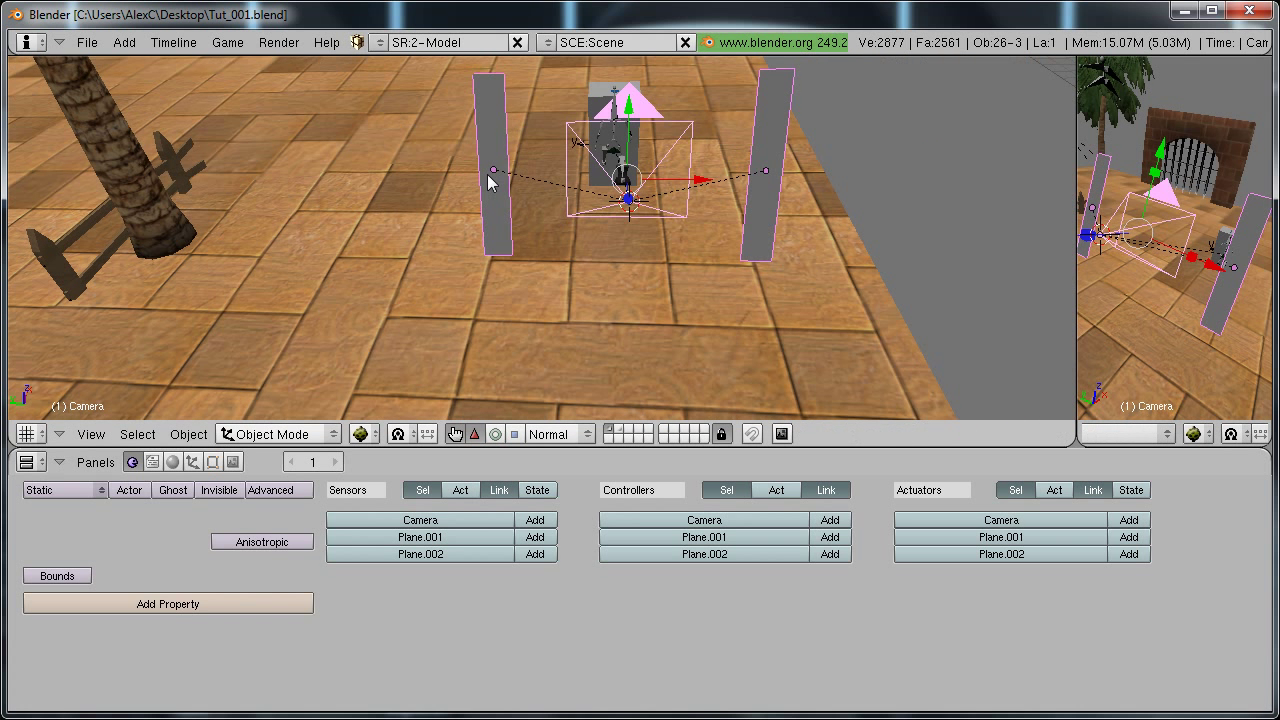
right_click(497, 189)
left_click(535, 520)
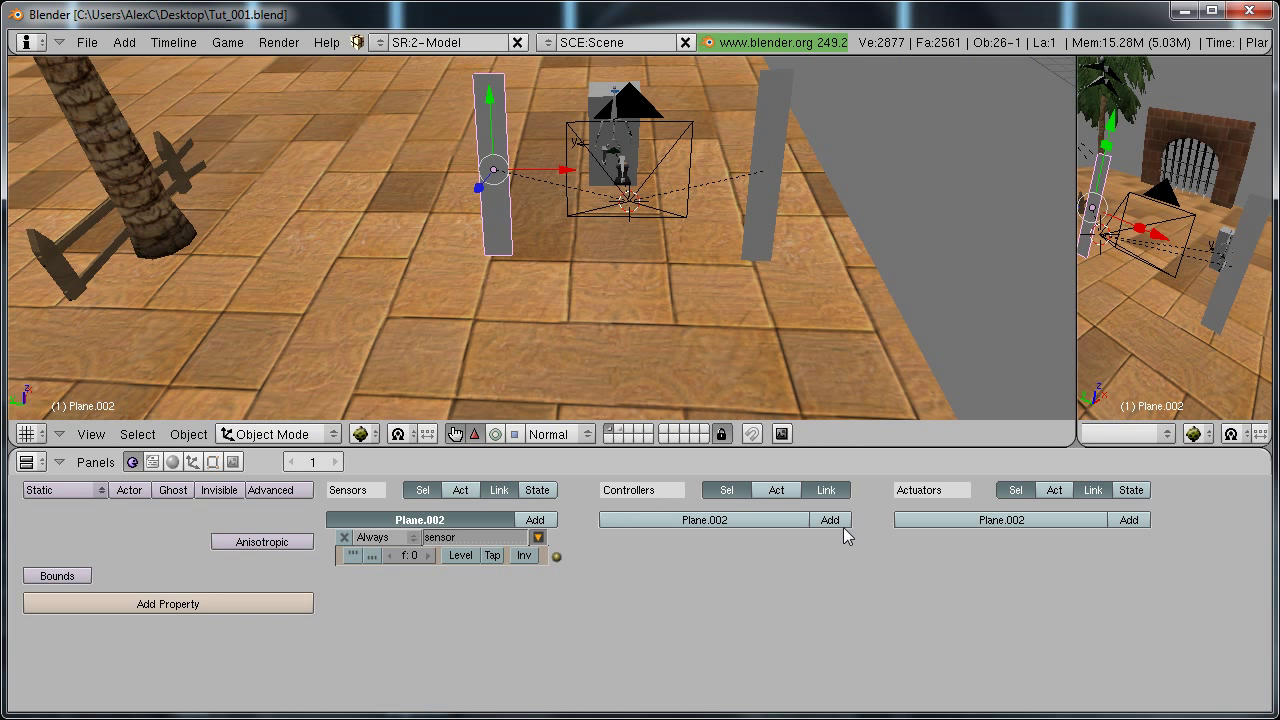
left_click(830, 520)
left_click(1129, 520)
left_click_drag(557, 557, 600, 577)
left_click_drag(851, 577, 894, 577)
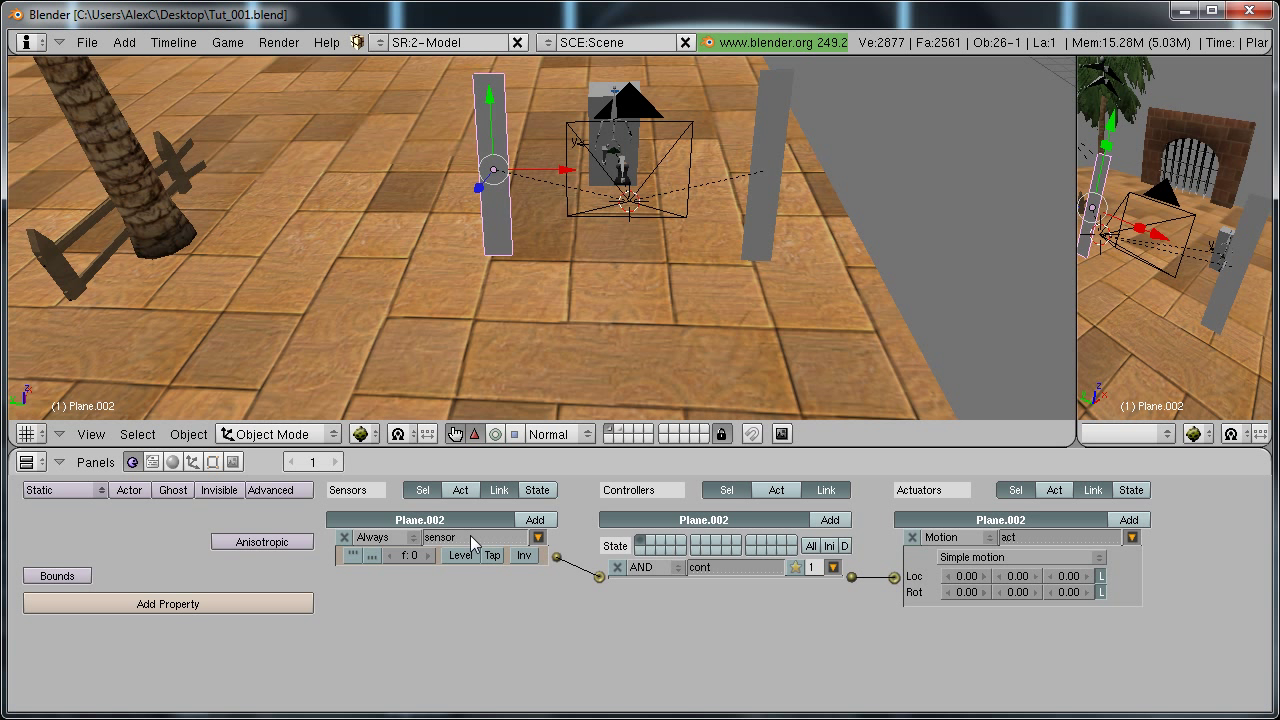
Change the left plane's sensor to a Mouse sensor that triggers on Mouse over.
left_click(405, 542)
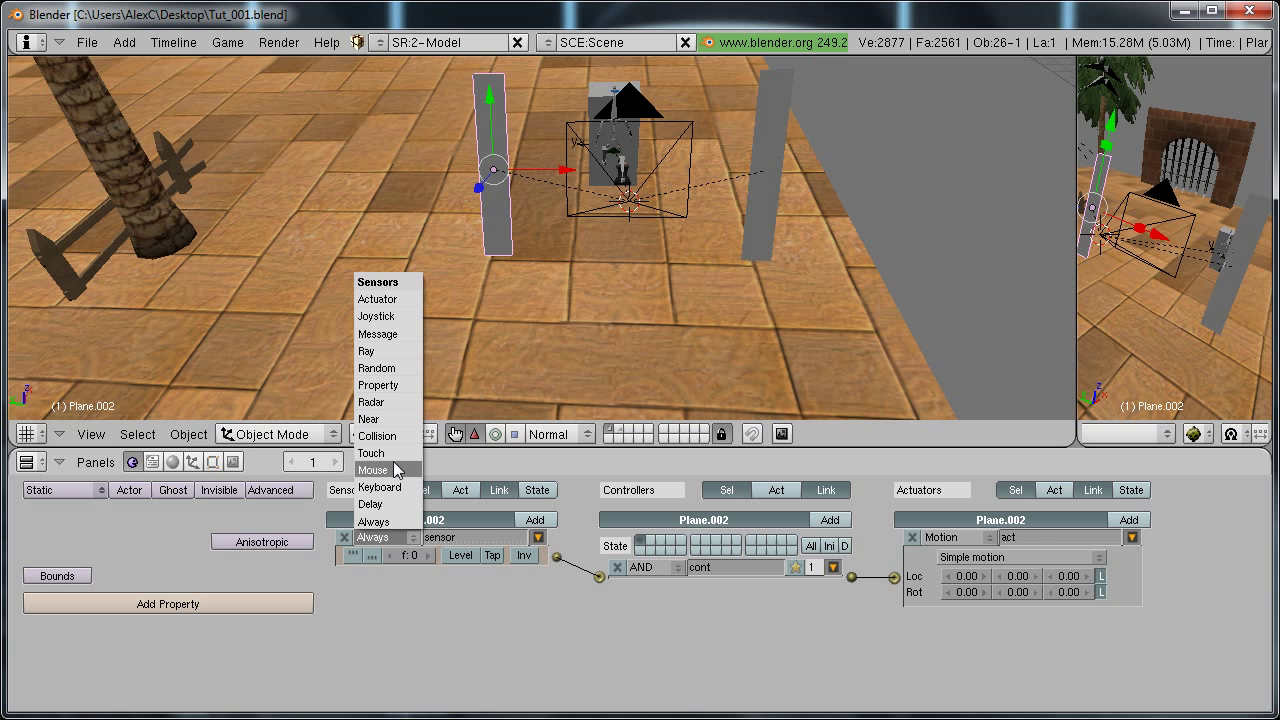
left_click(397, 470)
left_click(386, 577)
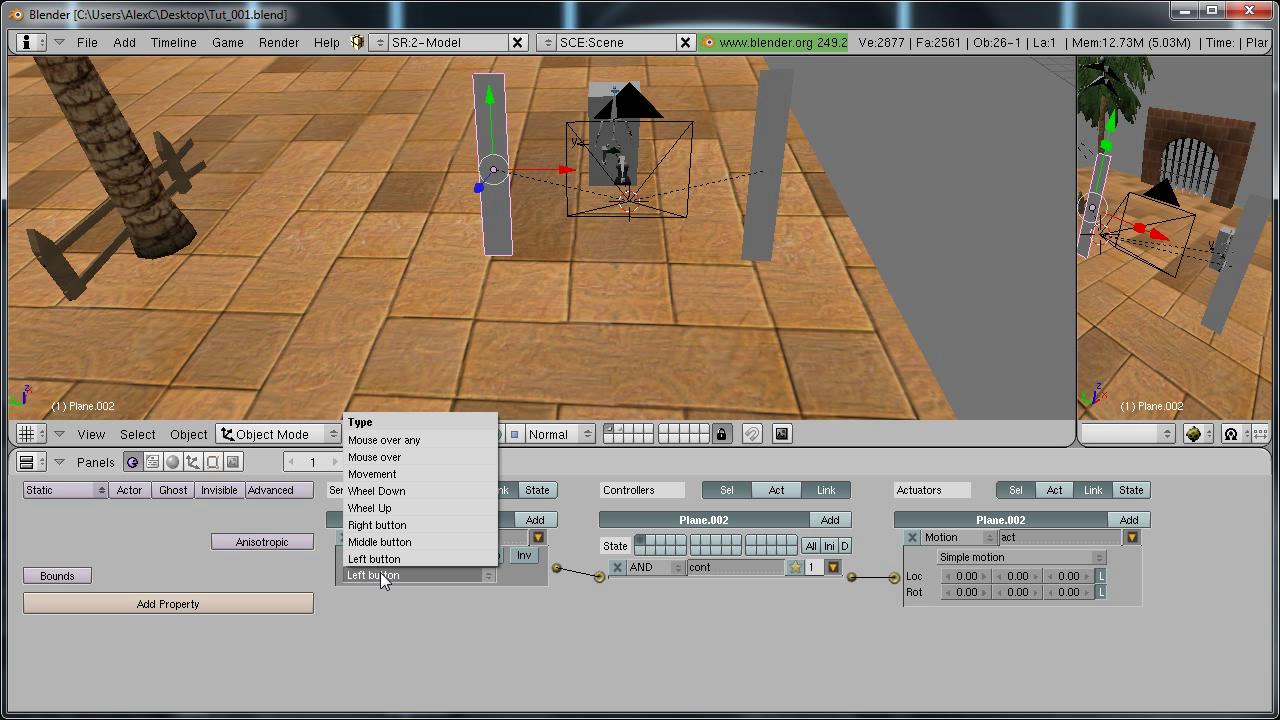
left_click(376, 457)
Change the left plane's actuator to Message with the subject turn1.
left_click(975, 538)
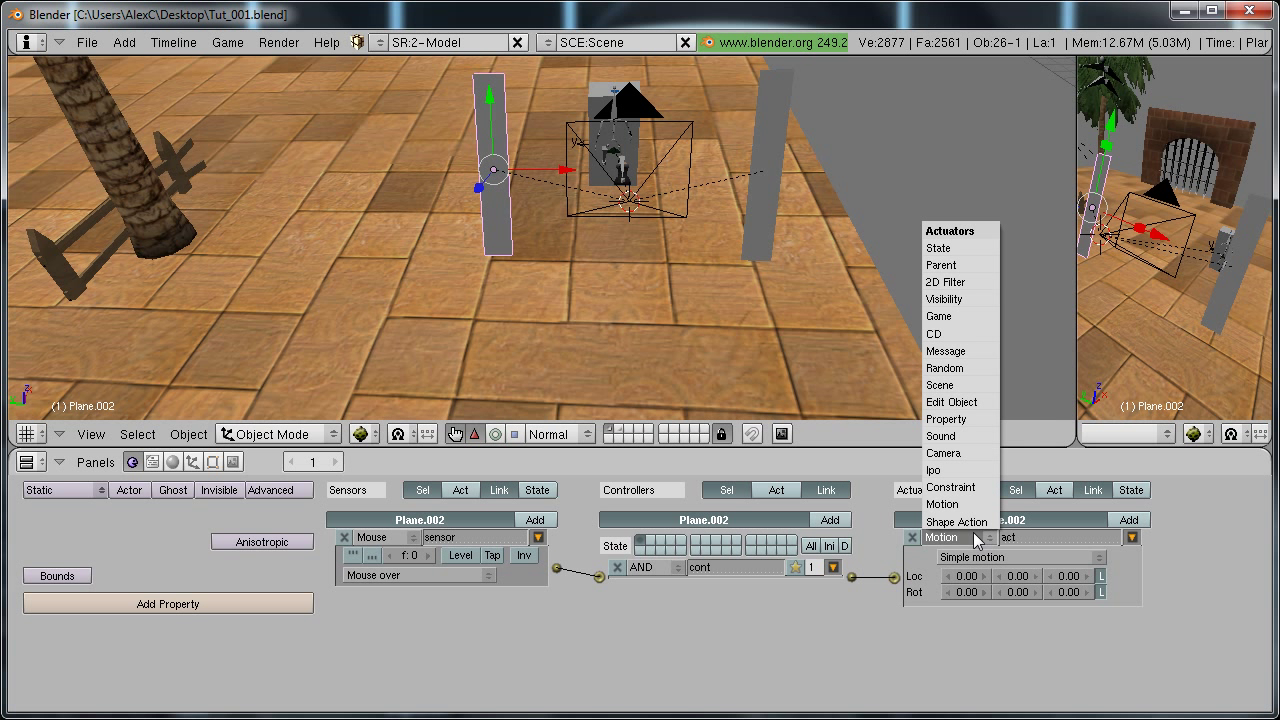
left_click(971, 351)
left_click(990, 579)
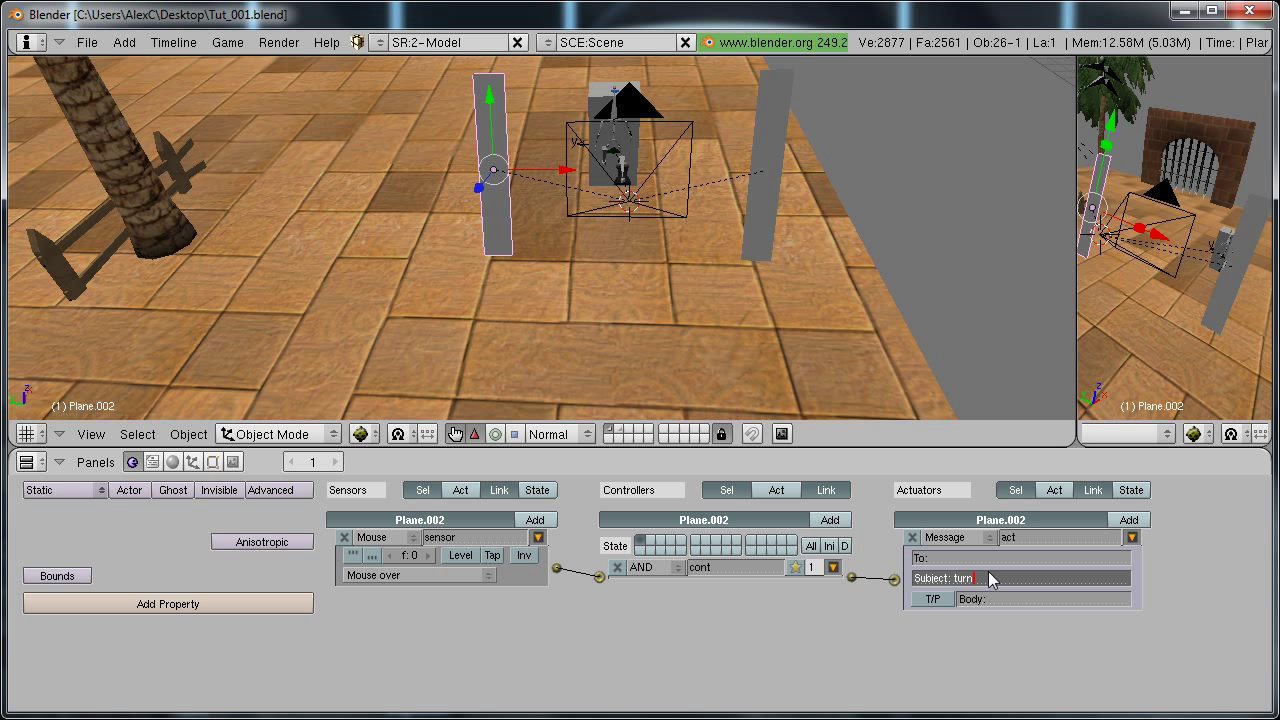
type("turn1")
key("Return")
Select the Empty at the character and add a second linked sensor, AND controller and actuator chain.
middle_click_drag(735, 333, 324, 284)
middle_click_drag(438, 280, 511, 282)
right_click(544, 266)
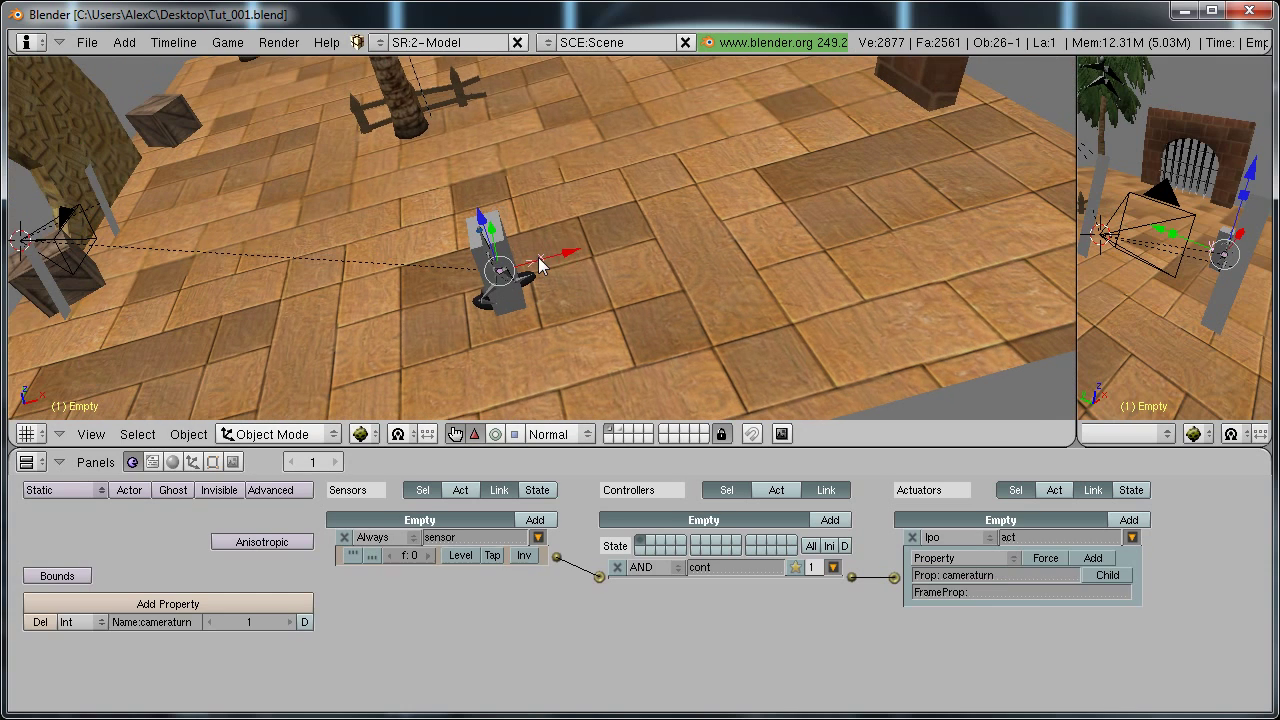
left_click(535, 520)
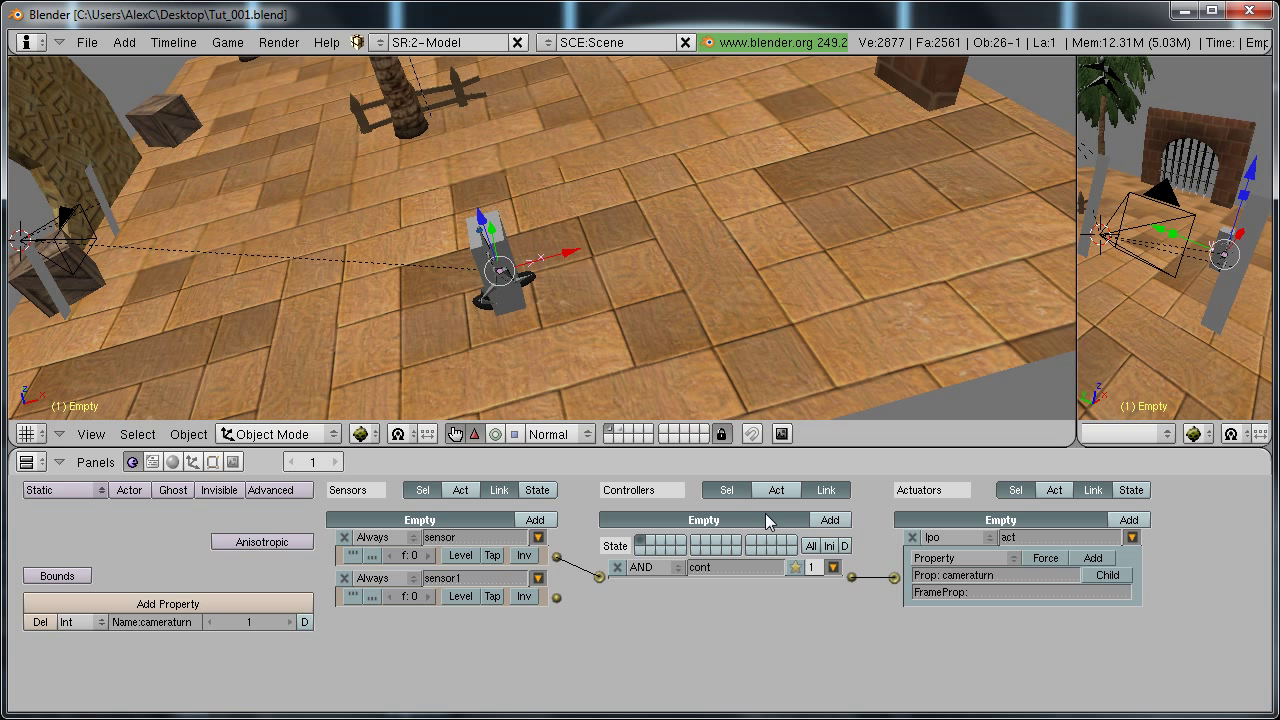
left_click(829, 520)
left_click(1128, 520)
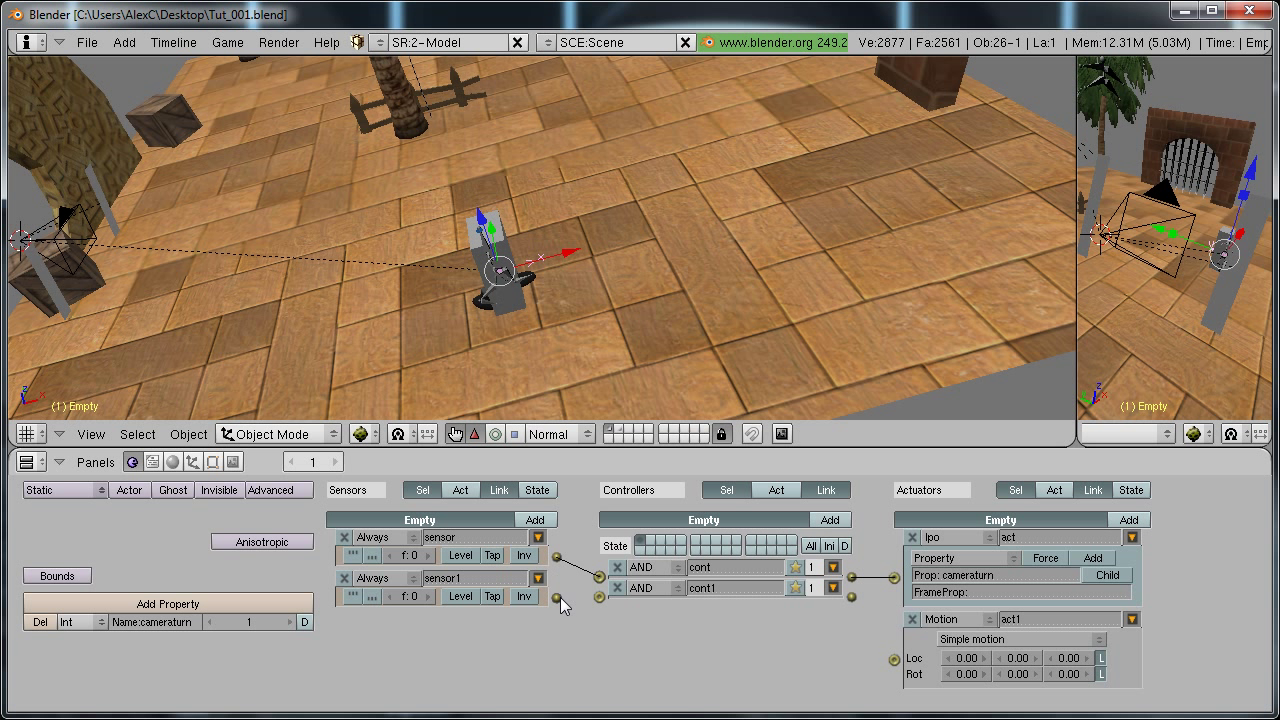
left_click_drag(557, 597, 599, 597)
left_click_drag(853, 599, 894, 659)
Change the Empty's second sensor to Message with the subject turn1.
left_click(398, 578)
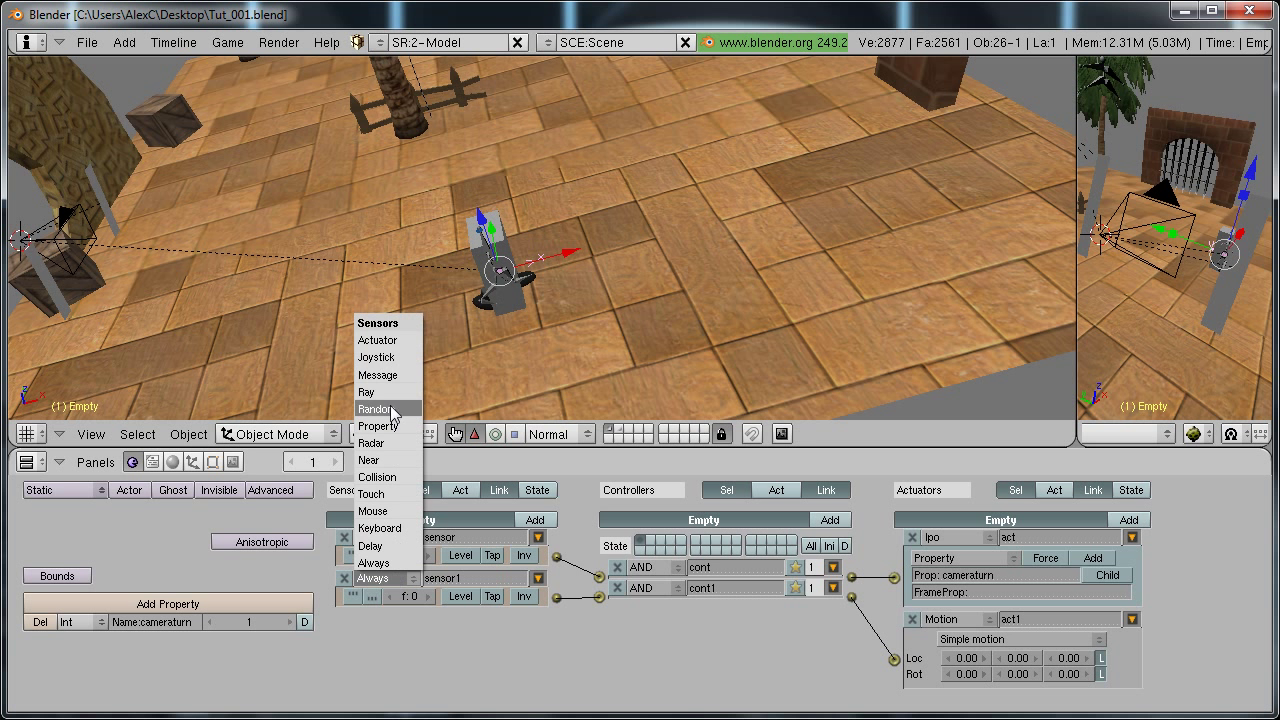
left_click(378, 375)
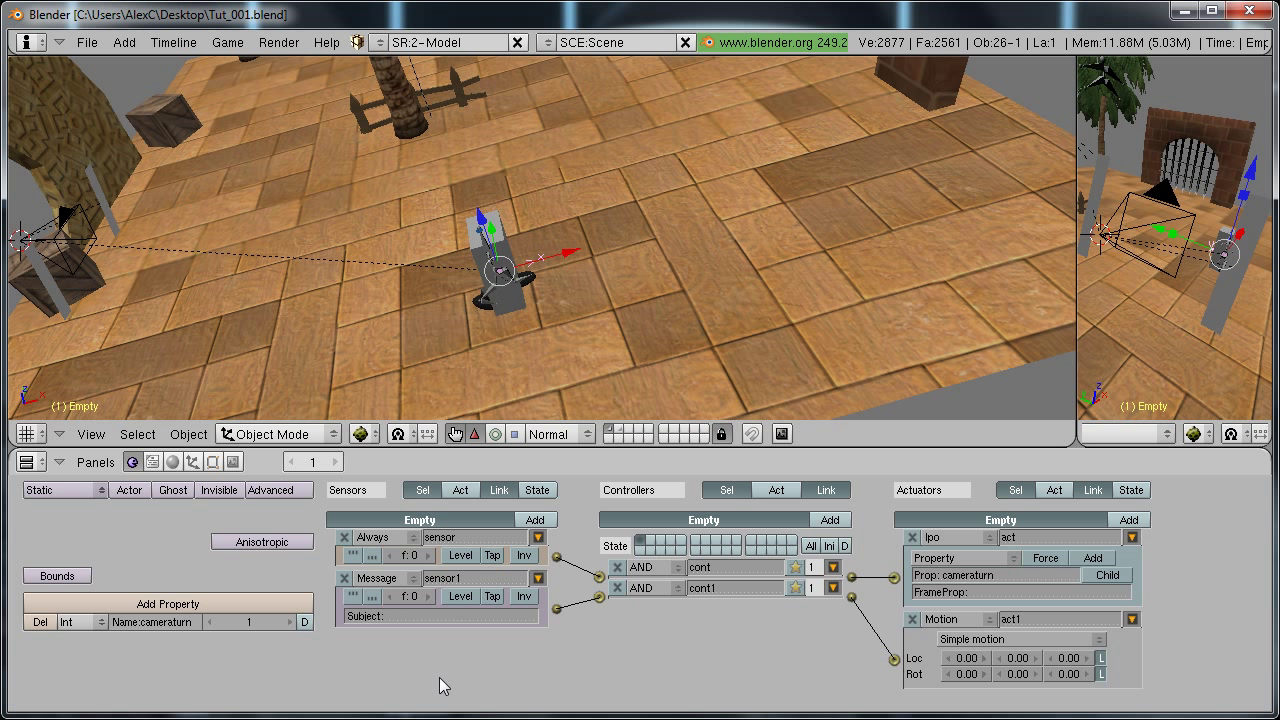
left_click(404, 619)
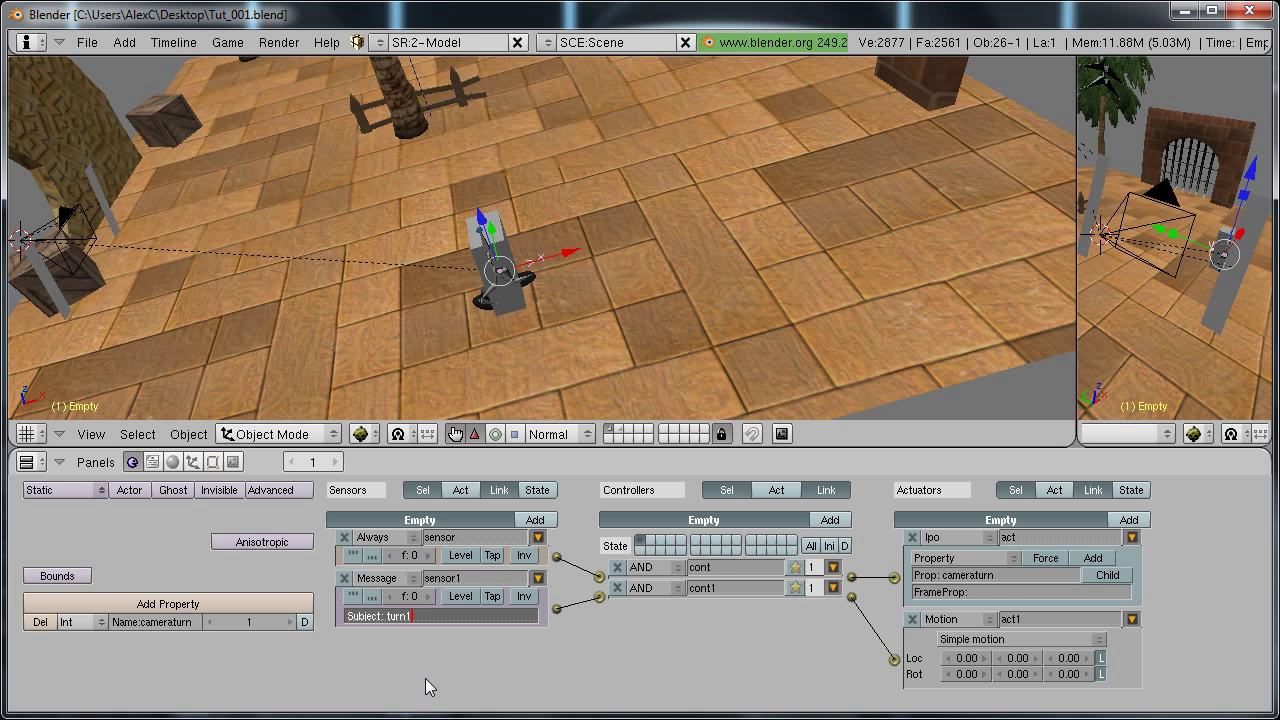
key("Return")
Turn the Empty's second actuator into a Property actuator in Add mode for cameraturn with value 1.
left_click(973, 616)
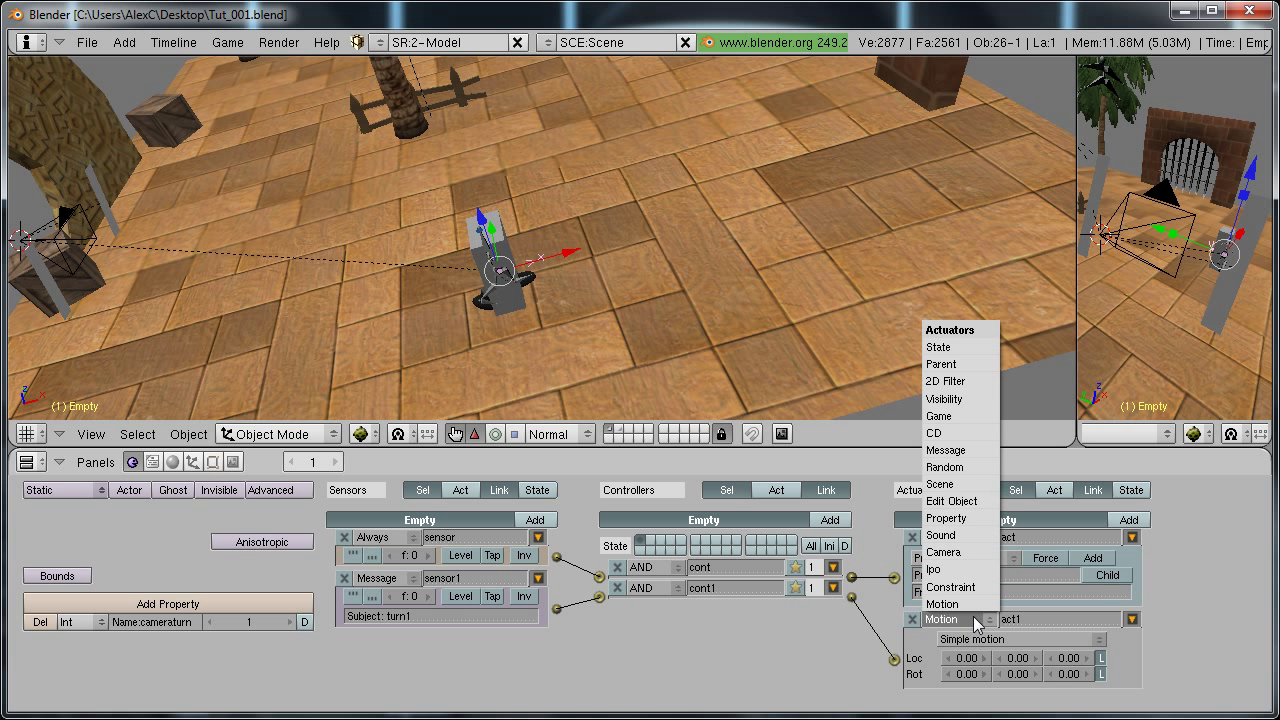
left_click(958, 521)
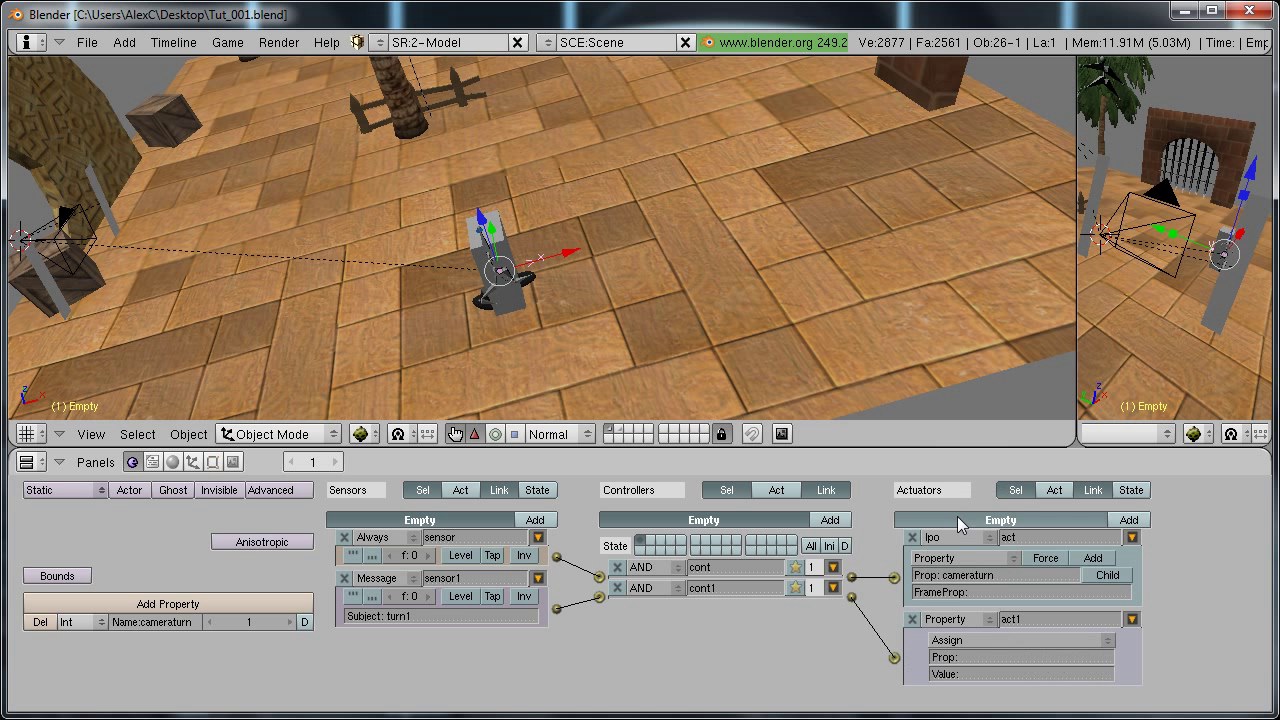
left_click(978, 639)
left_click(983, 606)
left_click(994, 652)
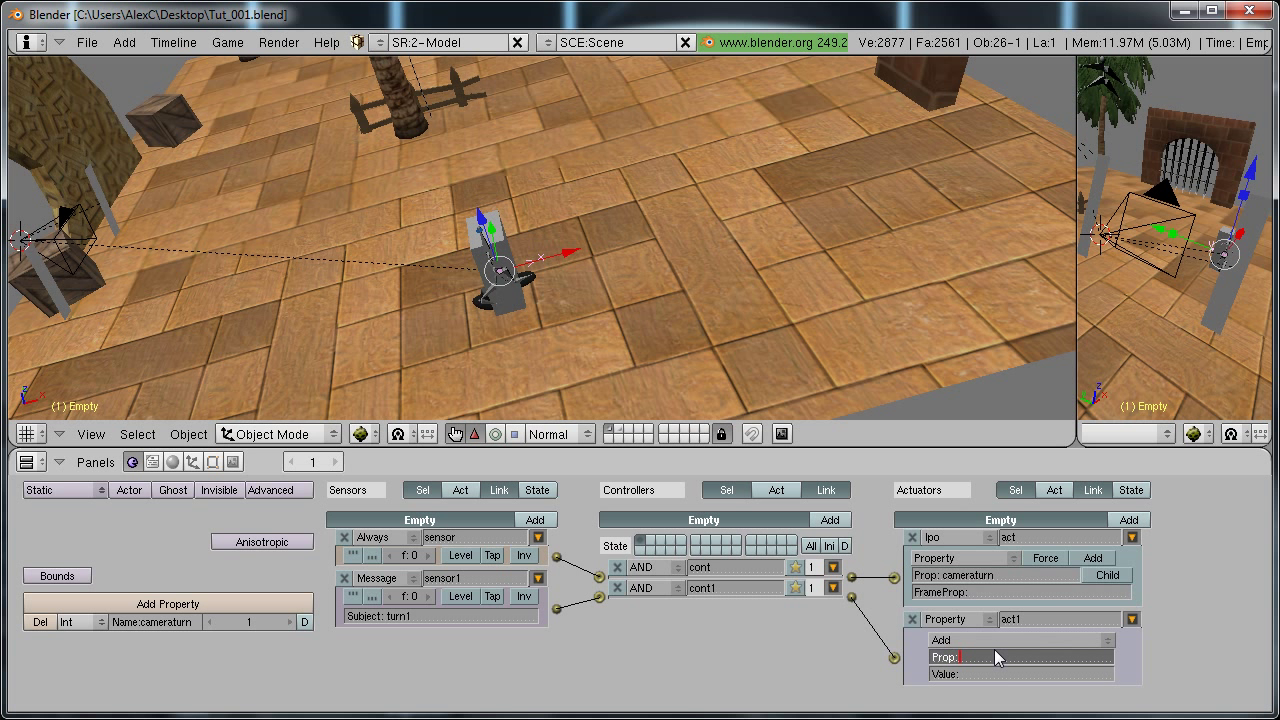
type("cameraturn")
key("Return")
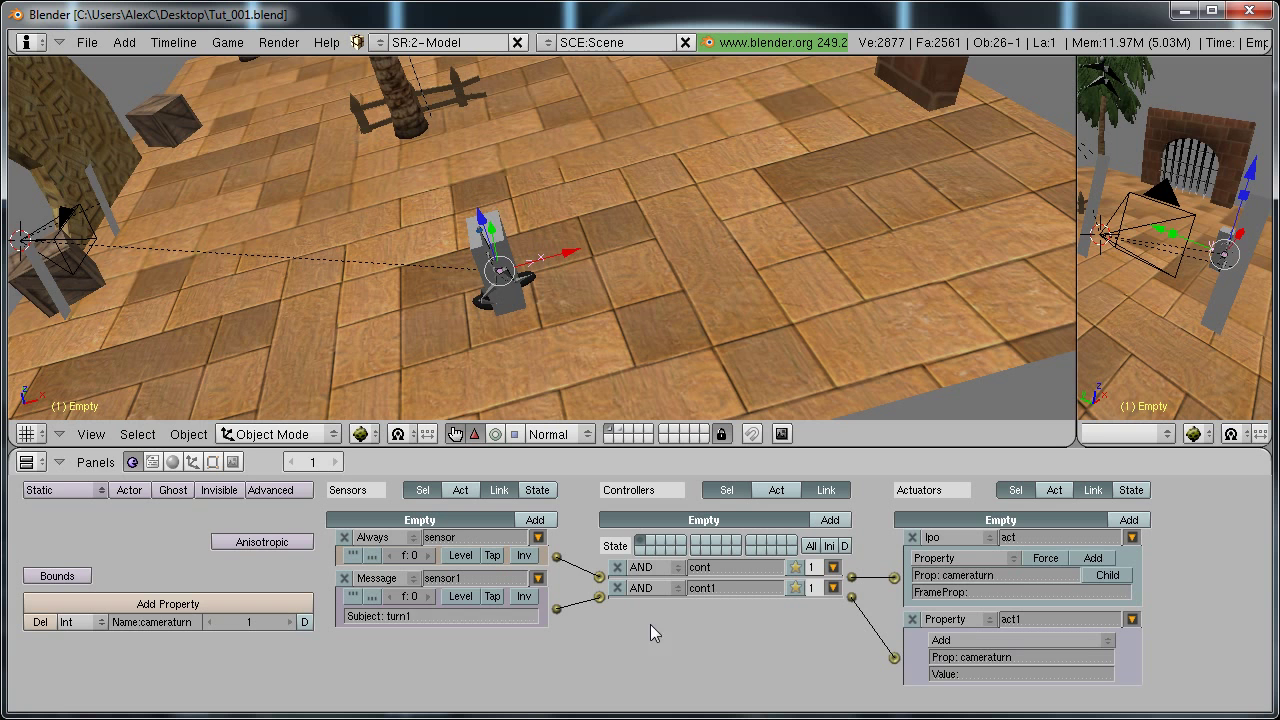
left_click(960, 674)
type("1")
key("Return")
Reselect the left plane and enable true-level pulse mode on its Mouse over sensor.
middle_click_drag(380, 360, 309, 318)
right_click(312, 320)
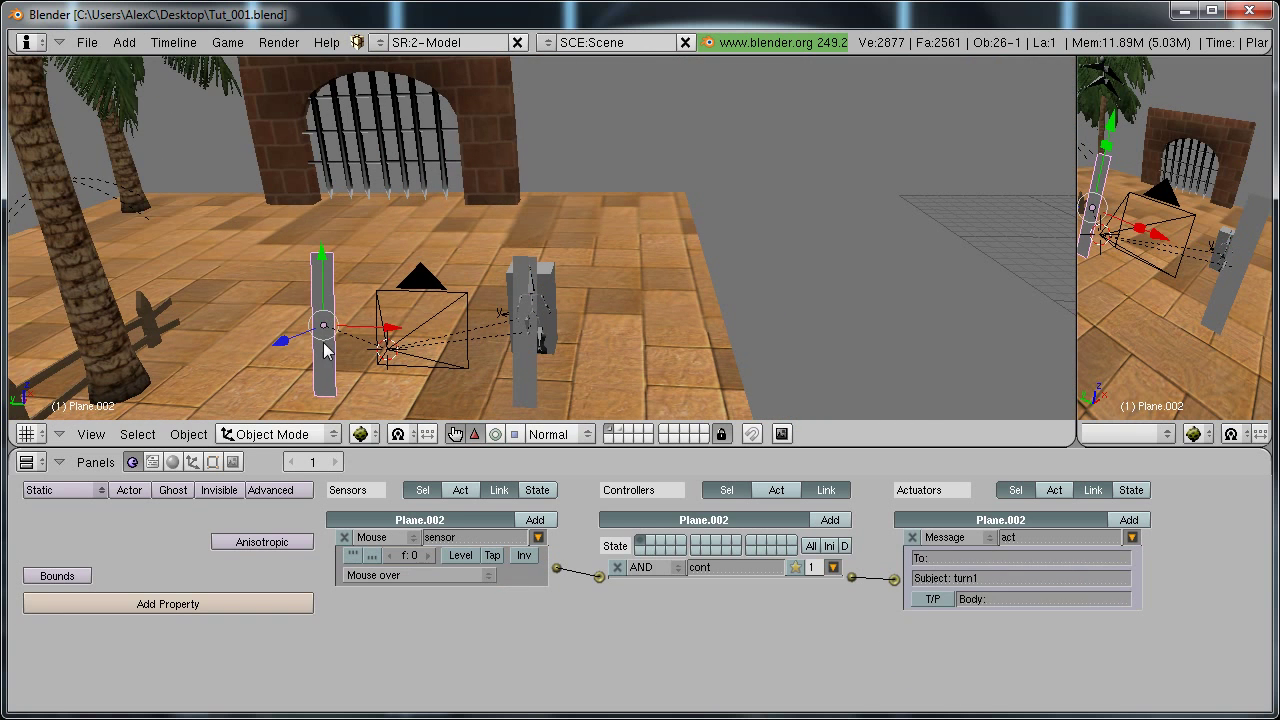
left_click(358, 556)
Select the Empty and preview its animation by stepping to frame 7 and returning to frame 1.
middle_click_drag(569, 278, 502, 337)
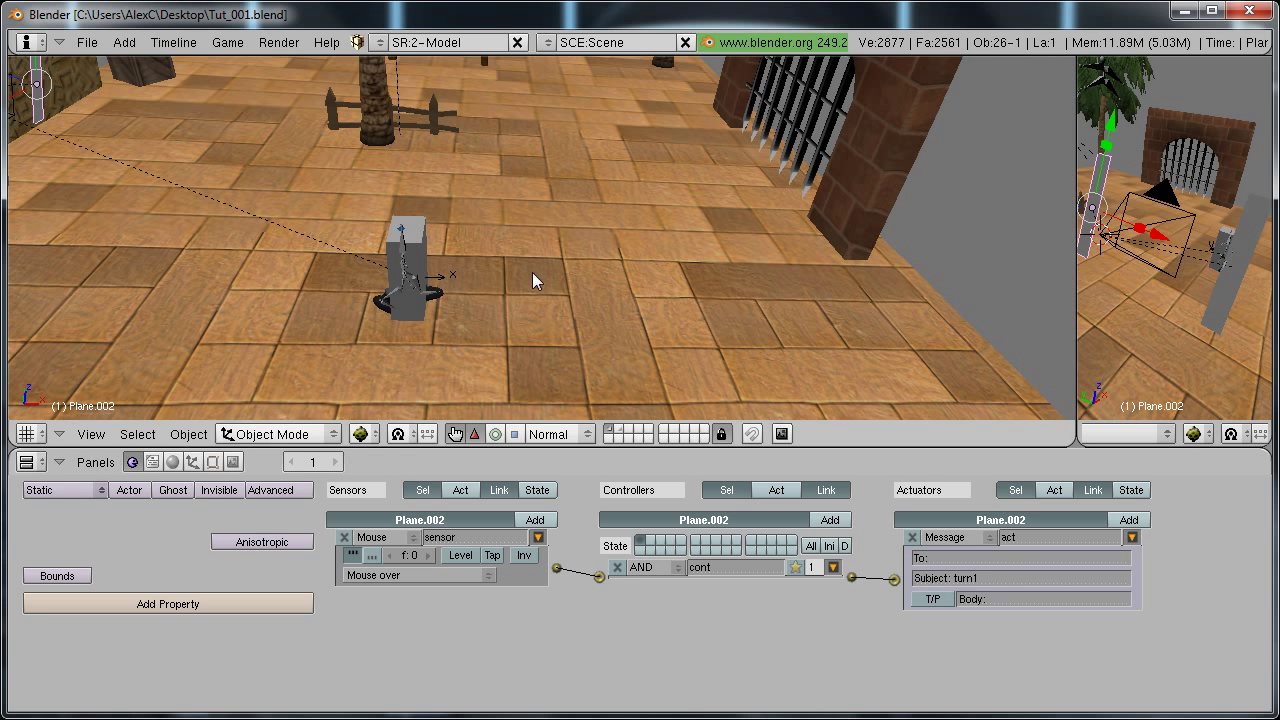
scroll(446, 277, "up", 2)
right_click(420, 290)
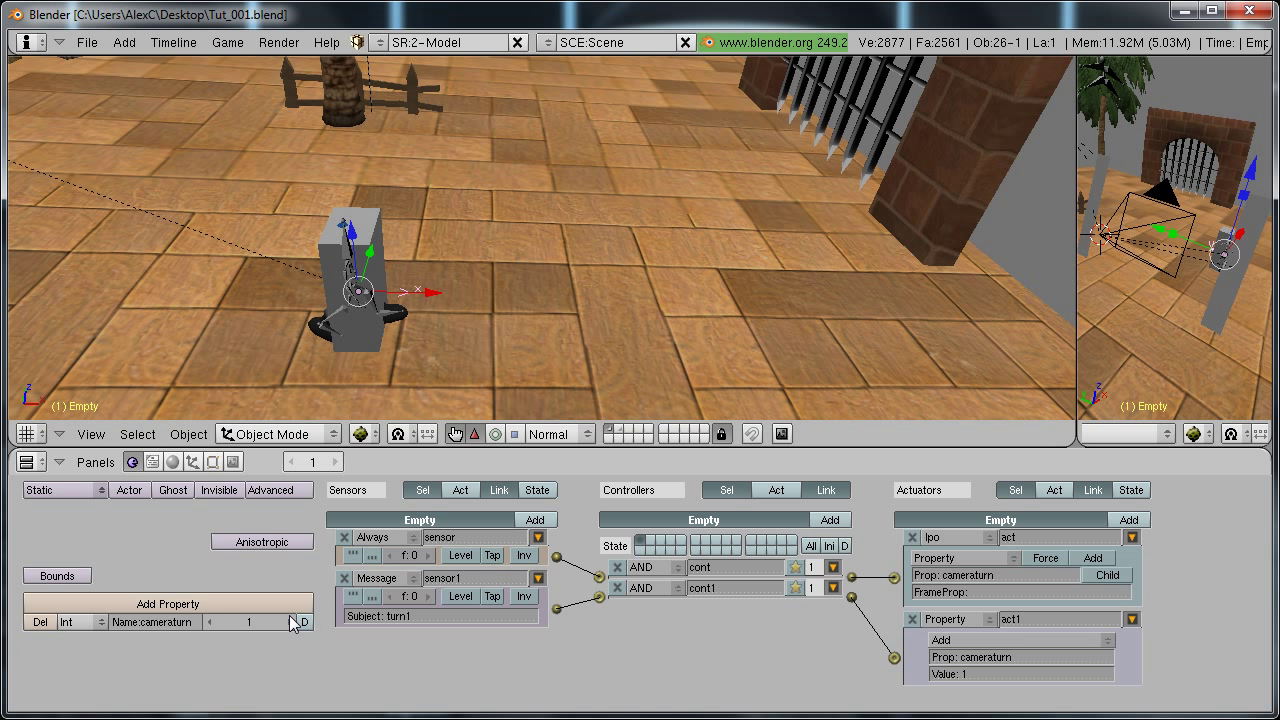
left_click(337, 462)
left_click(337, 462)
left_click(337, 462)
left_click(337, 462)
left_click(337, 462)
left_click(337, 462)
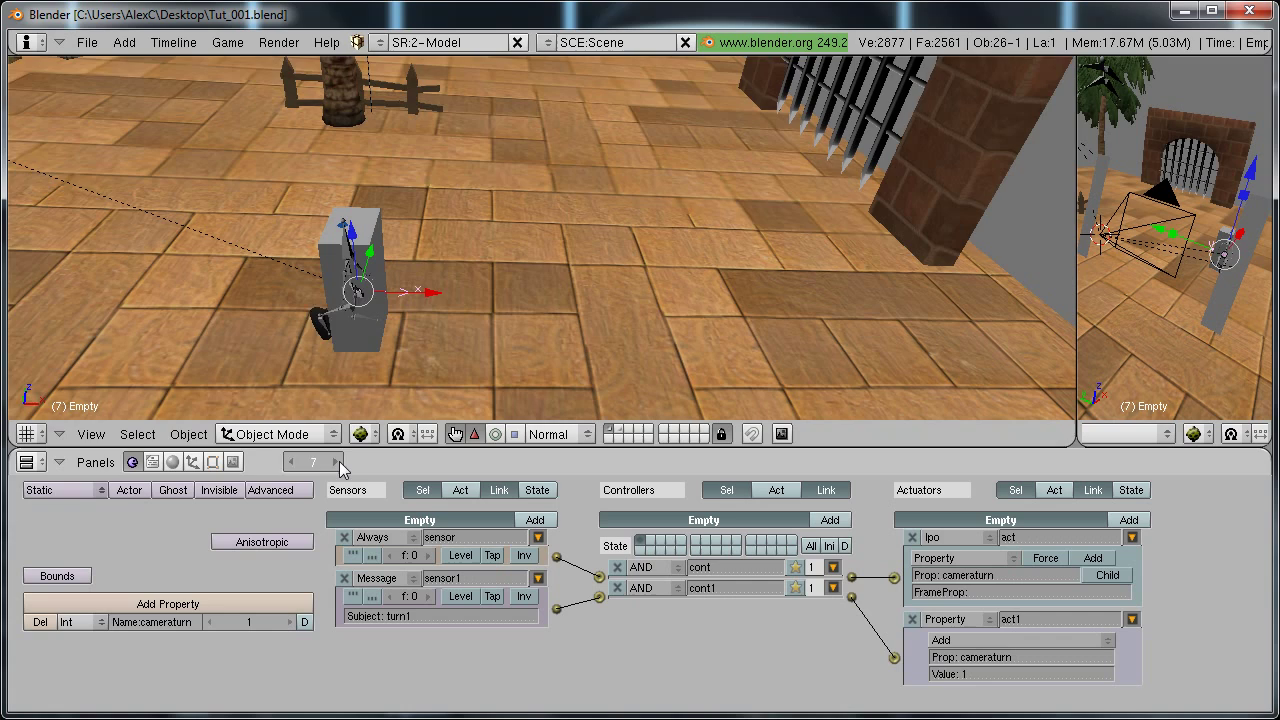
key("shift+Left")
scroll(330, 290, "down", 4)
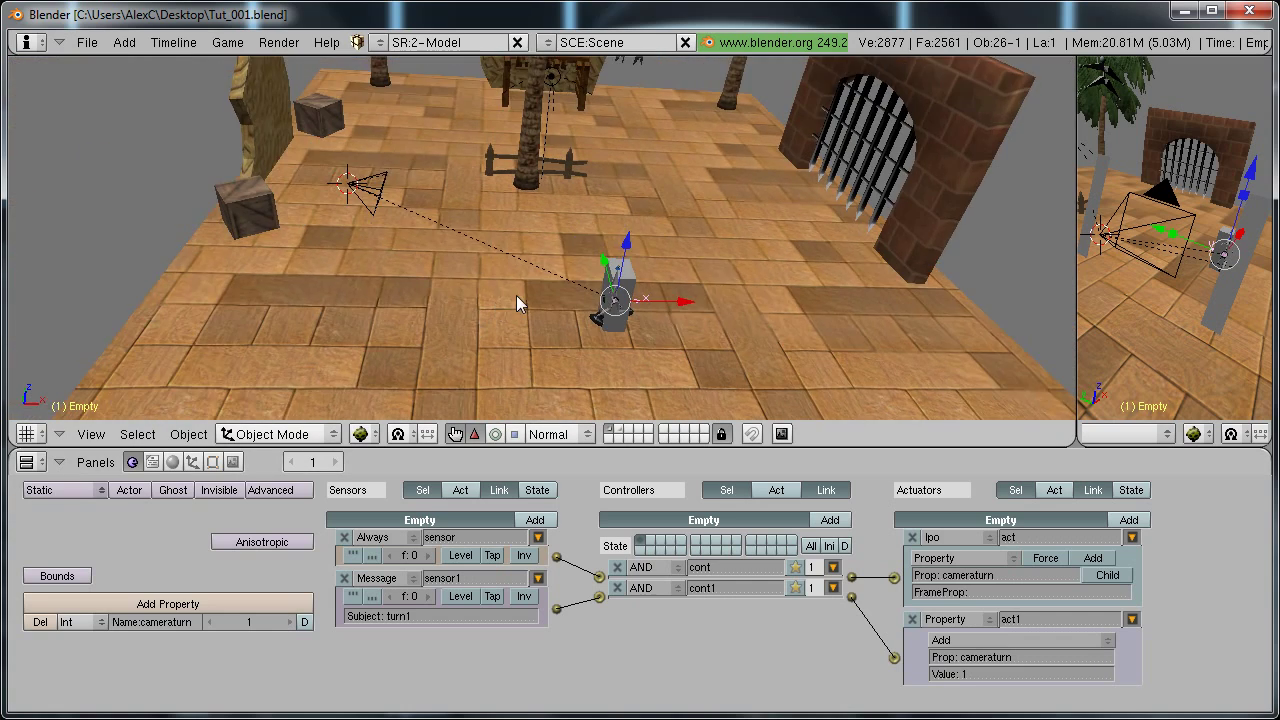
Run the game to test the side planes around the camera, and stop it.
middle_click_drag(516, 295, 679, 290)
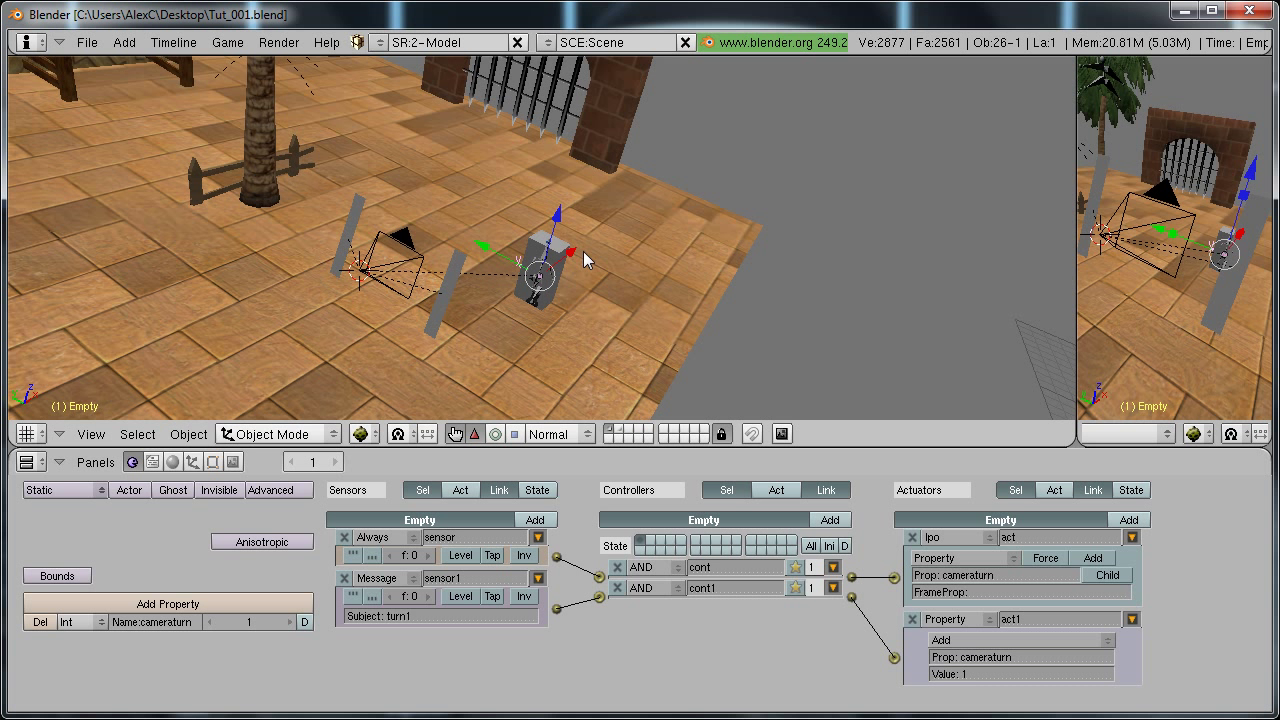
key("p")
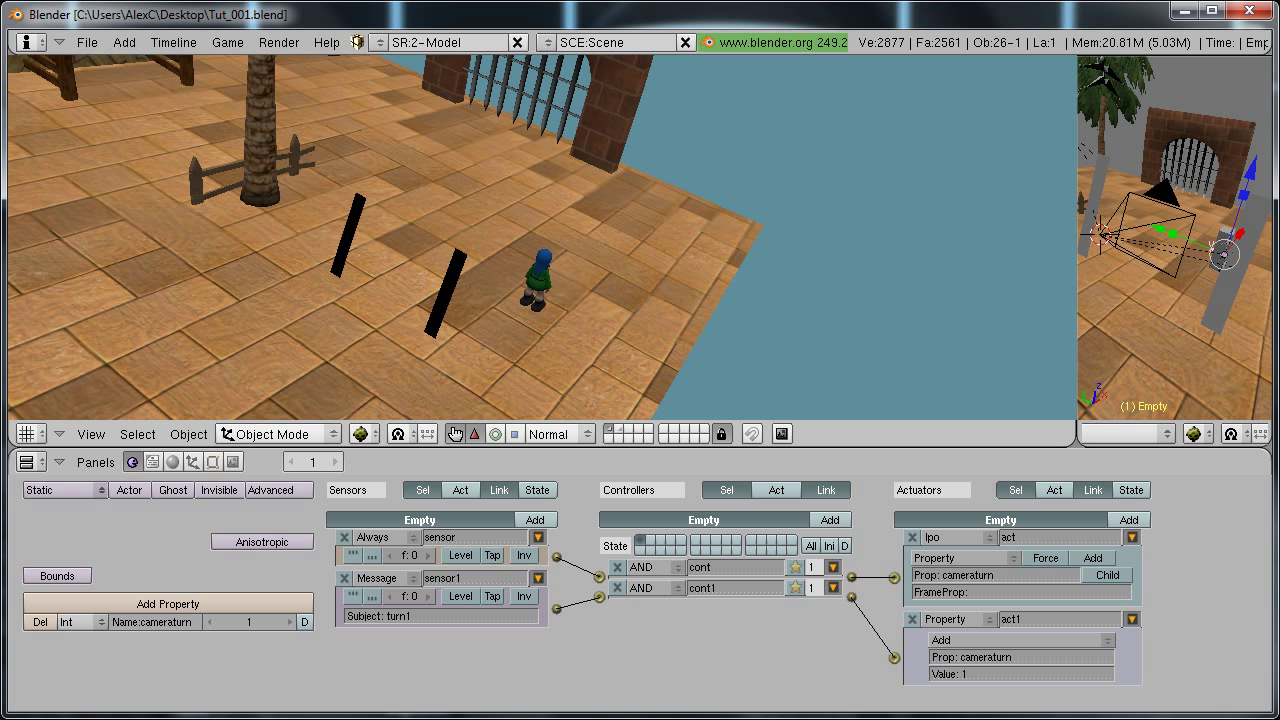
key("Escape")
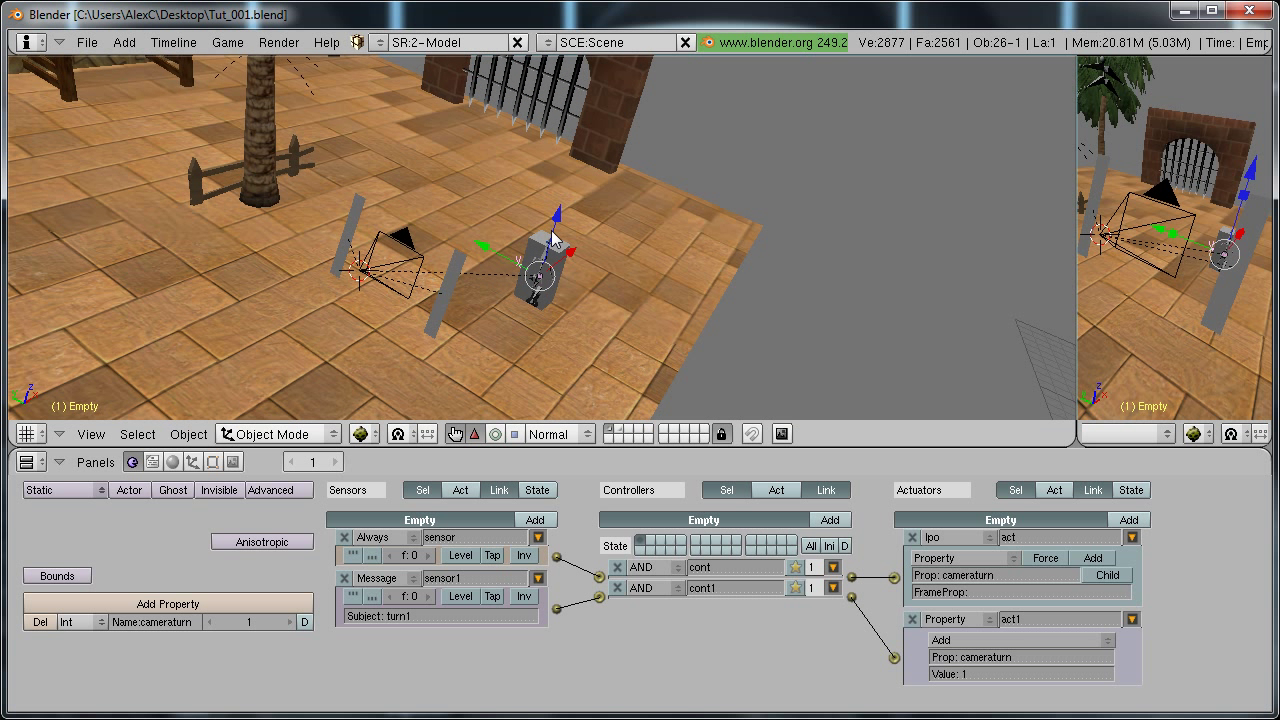
Even out the two upper views and switch the second one to the Text Editor.
left_click_drag(1076, 369, 705, 369)
scroll(980, 369, "down", 2)
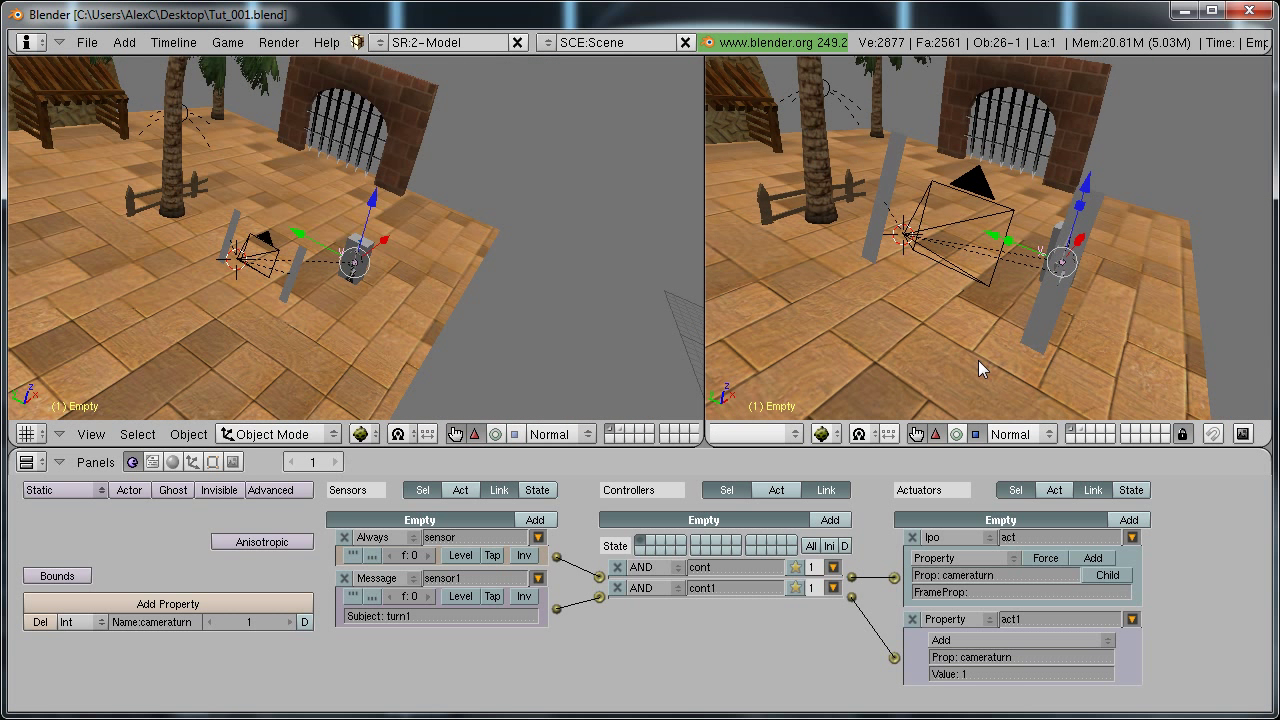
middle_click_drag(760, 434, 1150, 440)
left_click(726, 434)
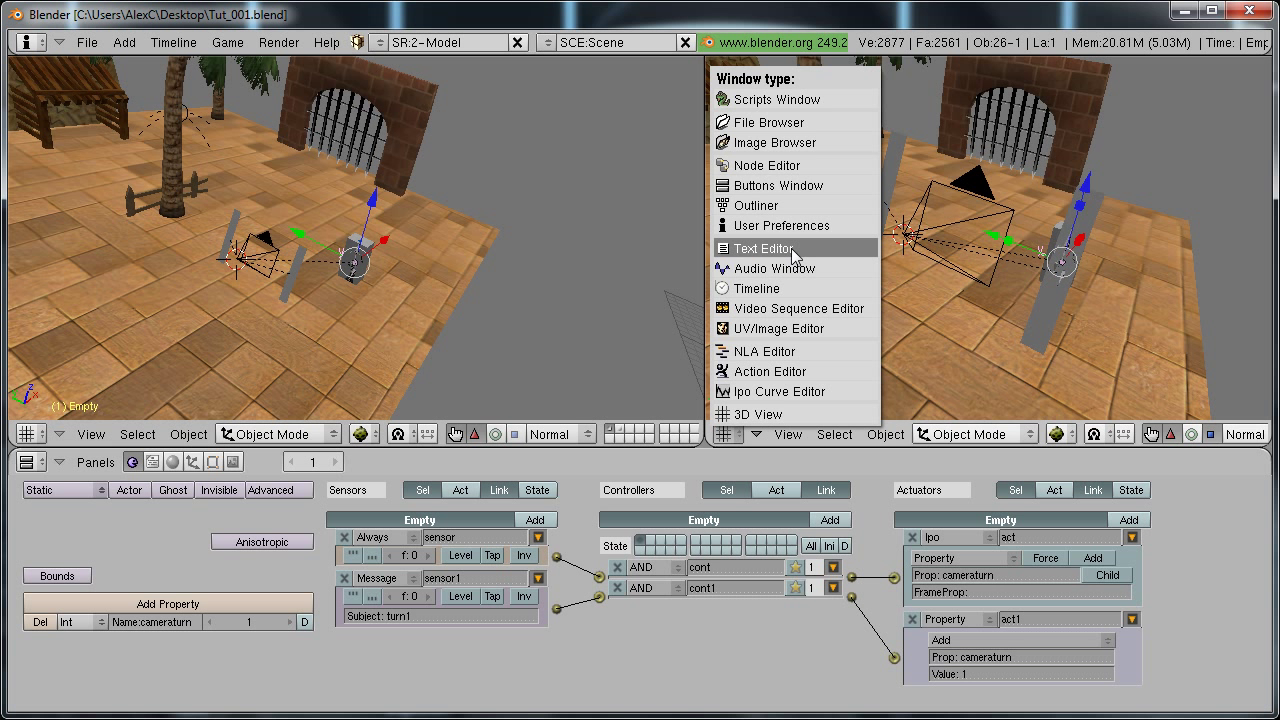
left_click(793, 250)
Create a text named showmouse containing "import Rasterizer as r" and "r.showMouse(1)" on separate lines.
left_click(946, 434)
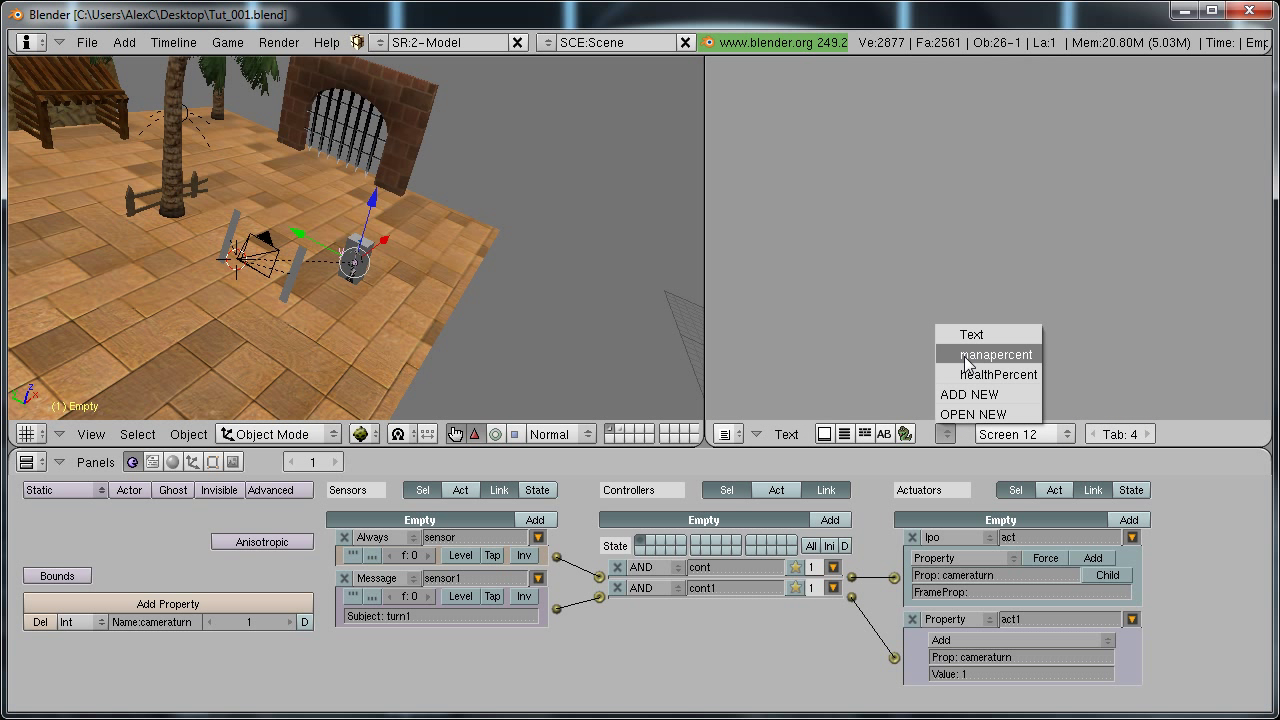
left_click(968, 394)
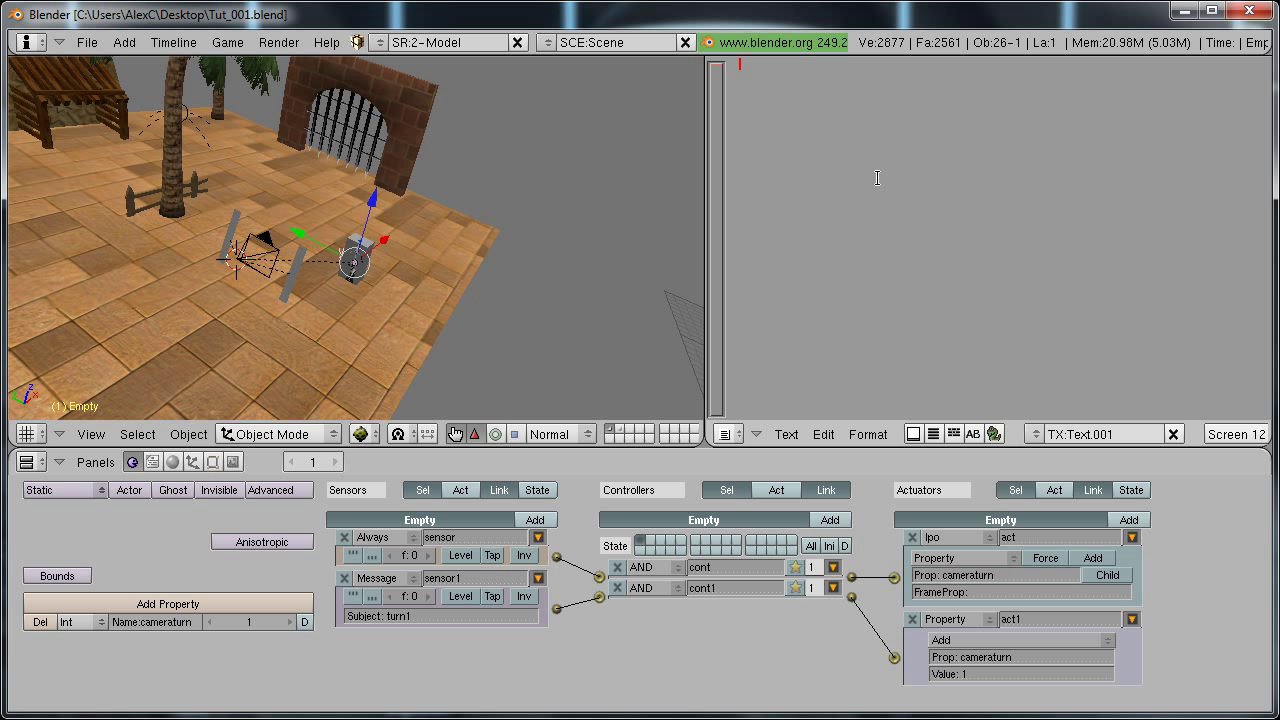
type("import Rasterizer as r r.showMouse(1)")
left_click(1080, 434)
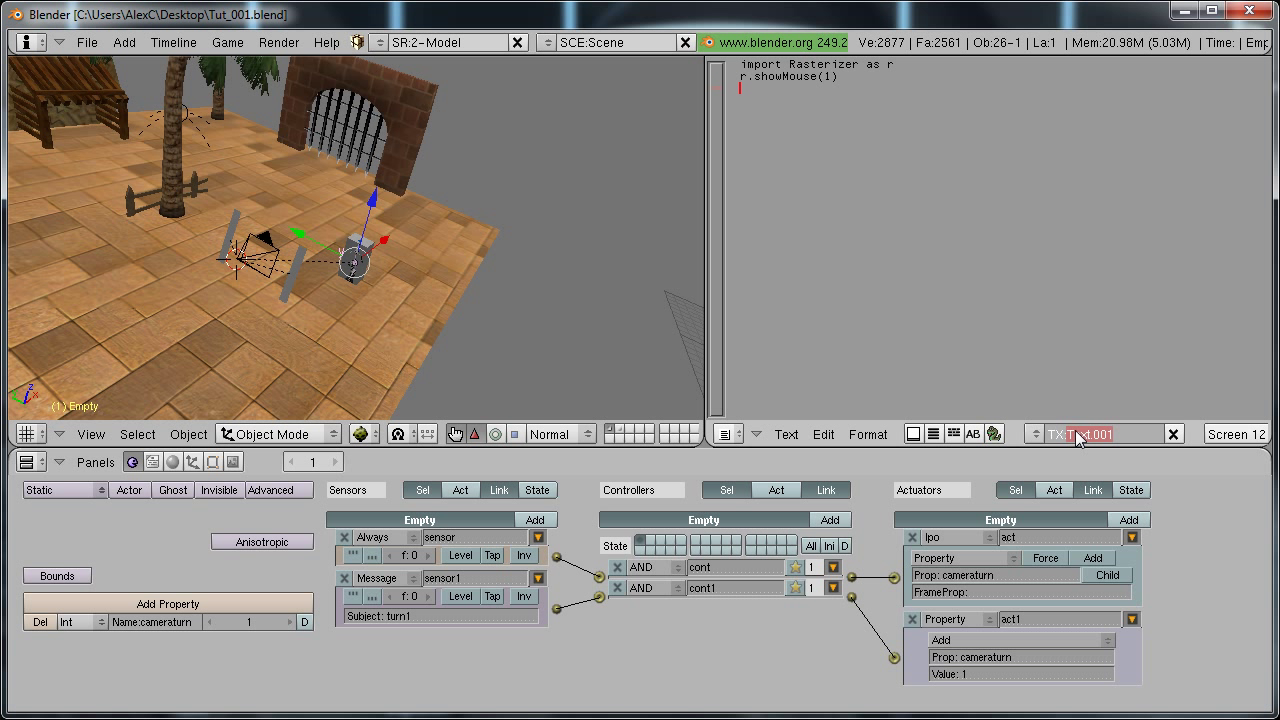
type("showmouse")
key("Return")
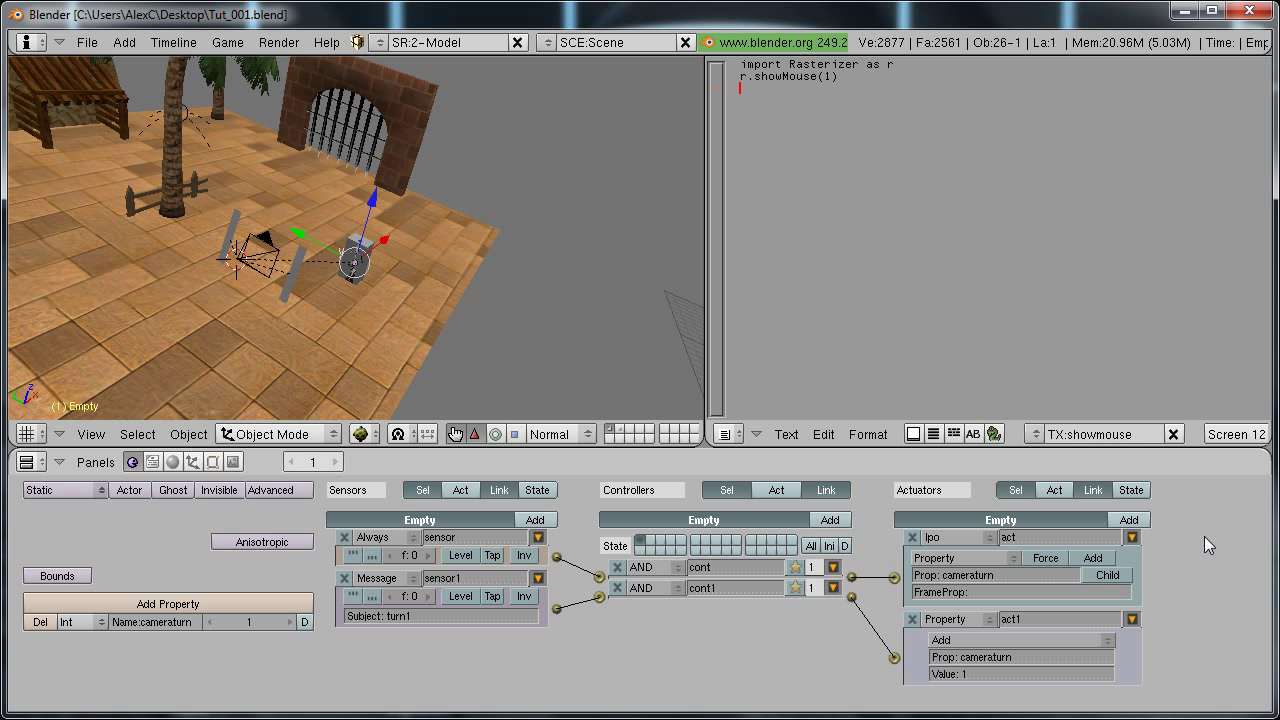
Select the camera, add a sensor, controller and actuator, link the Always sensor to the AND controller and collapse the actuators.
right_click(263, 253)
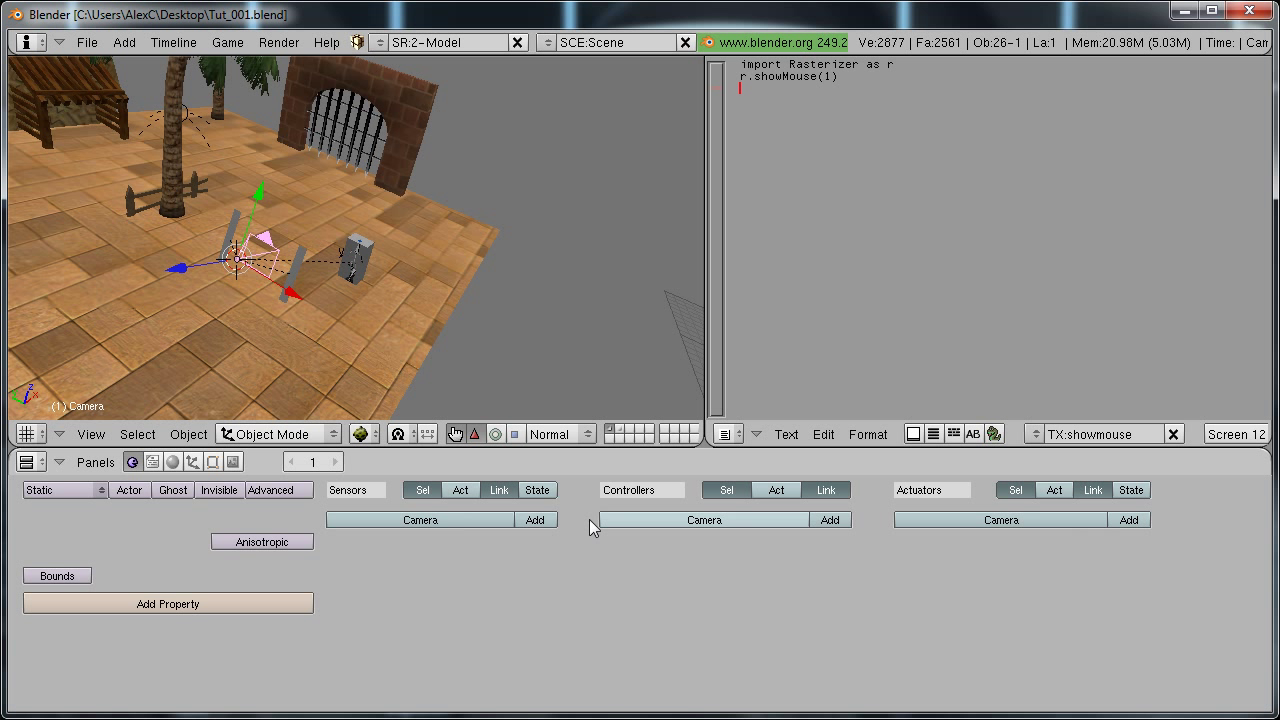
left_click(536, 522)
left_click(829, 521)
left_click(1132, 521)
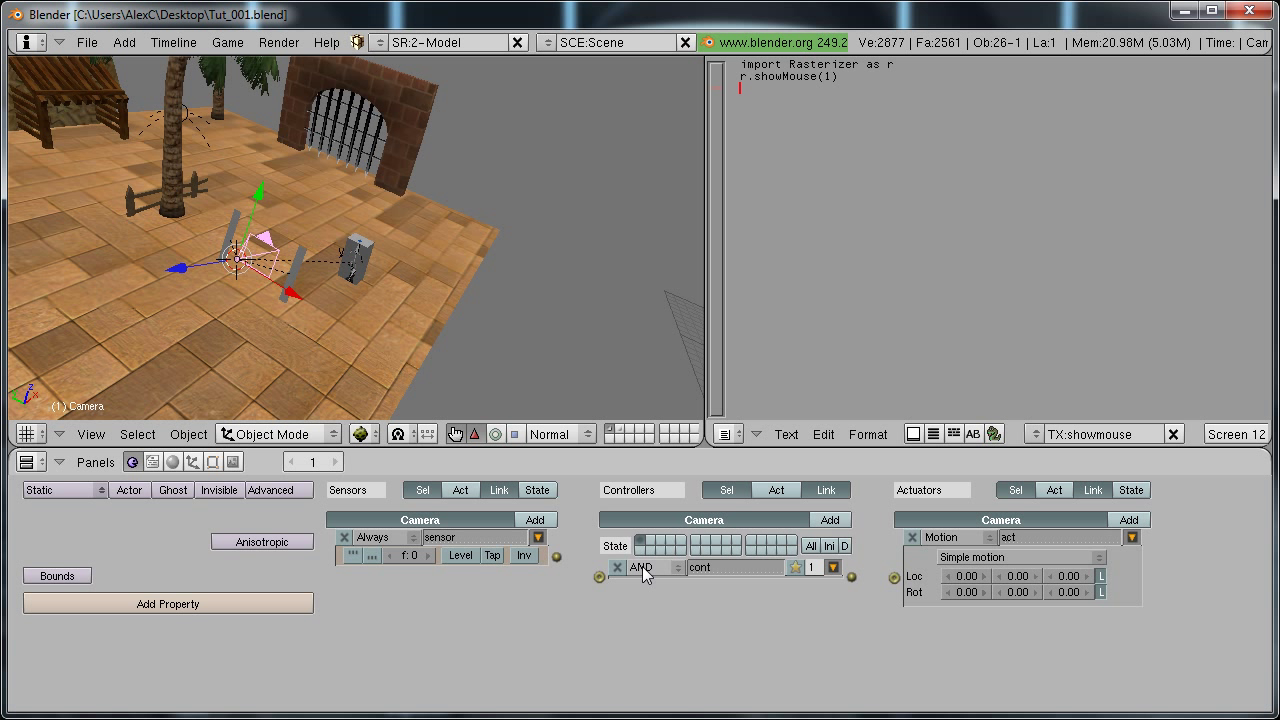
left_click_drag(563, 555, 600, 577)
left_click(961, 519)
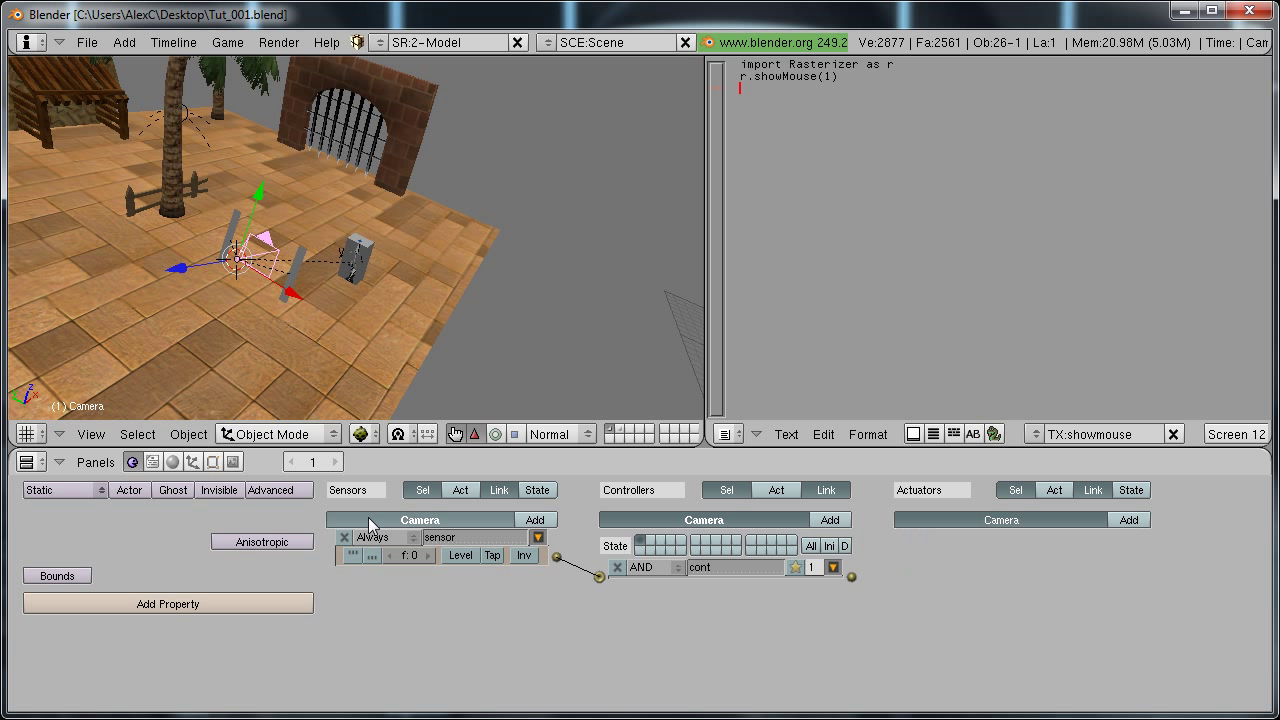
Change the camera's controller to a Python controller that runs the showmouse script.
left_click(645, 568)
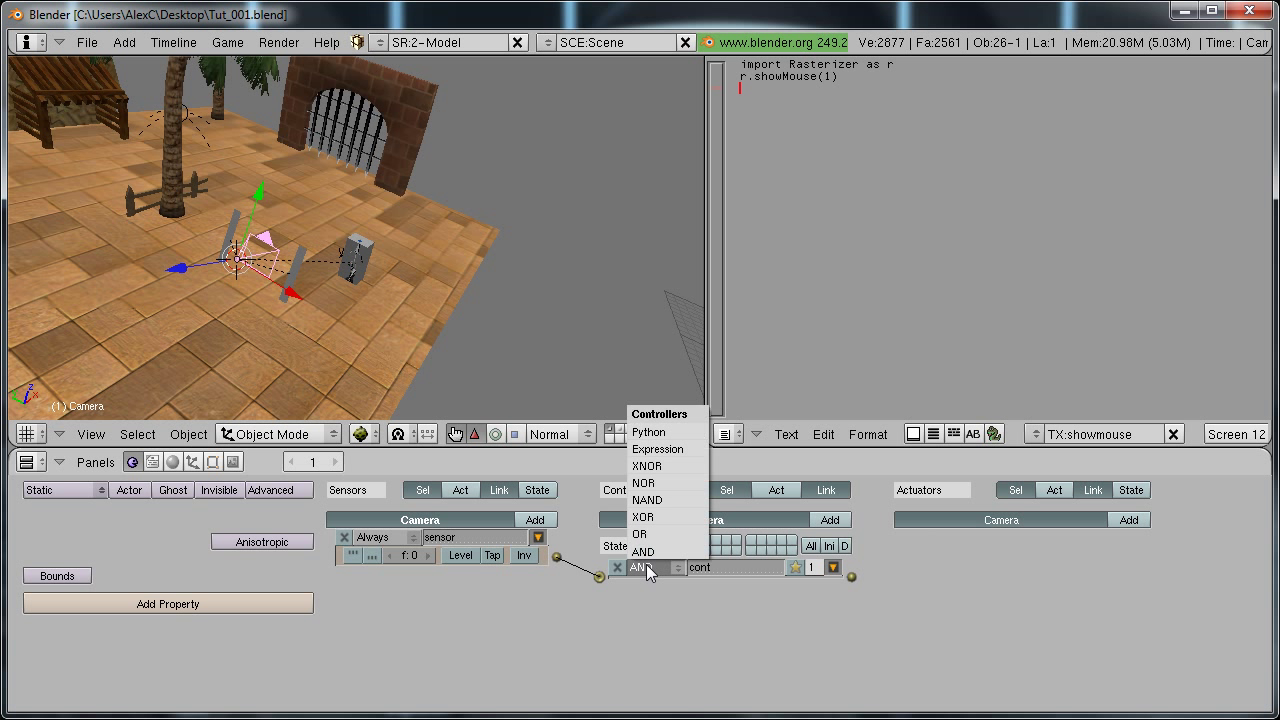
left_click(641, 433)
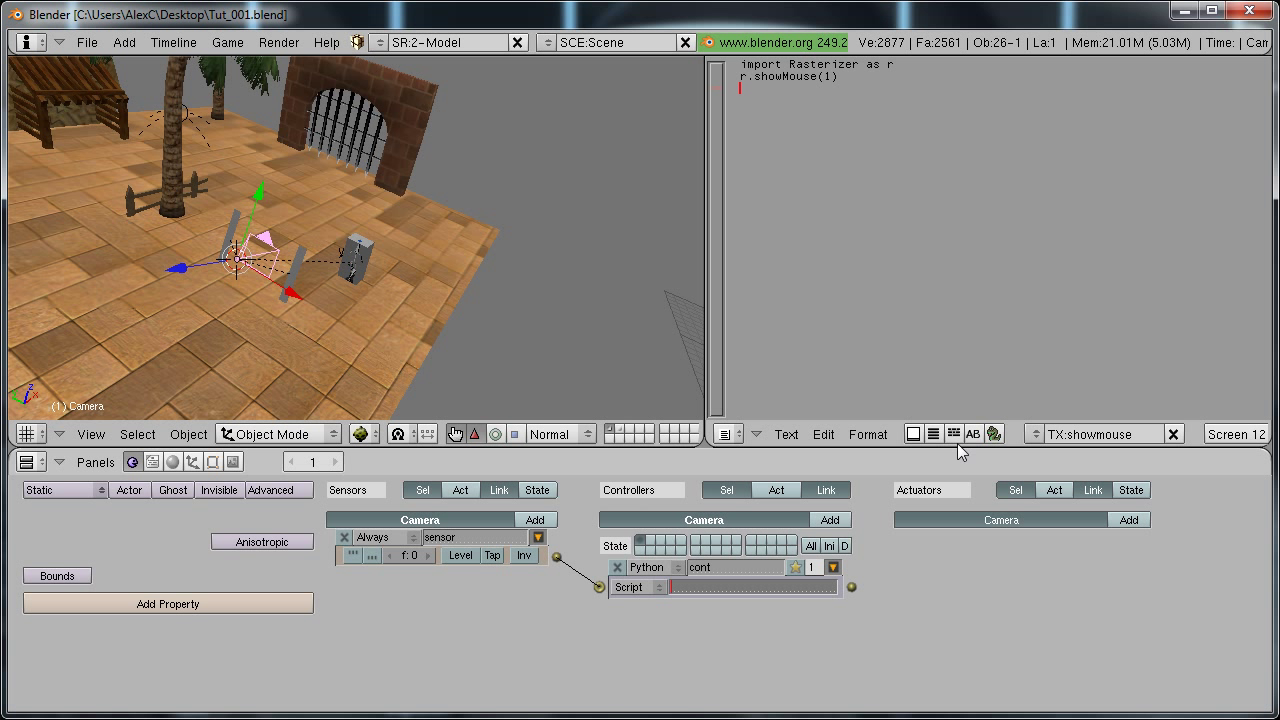
type("showmouse")
key("Return")
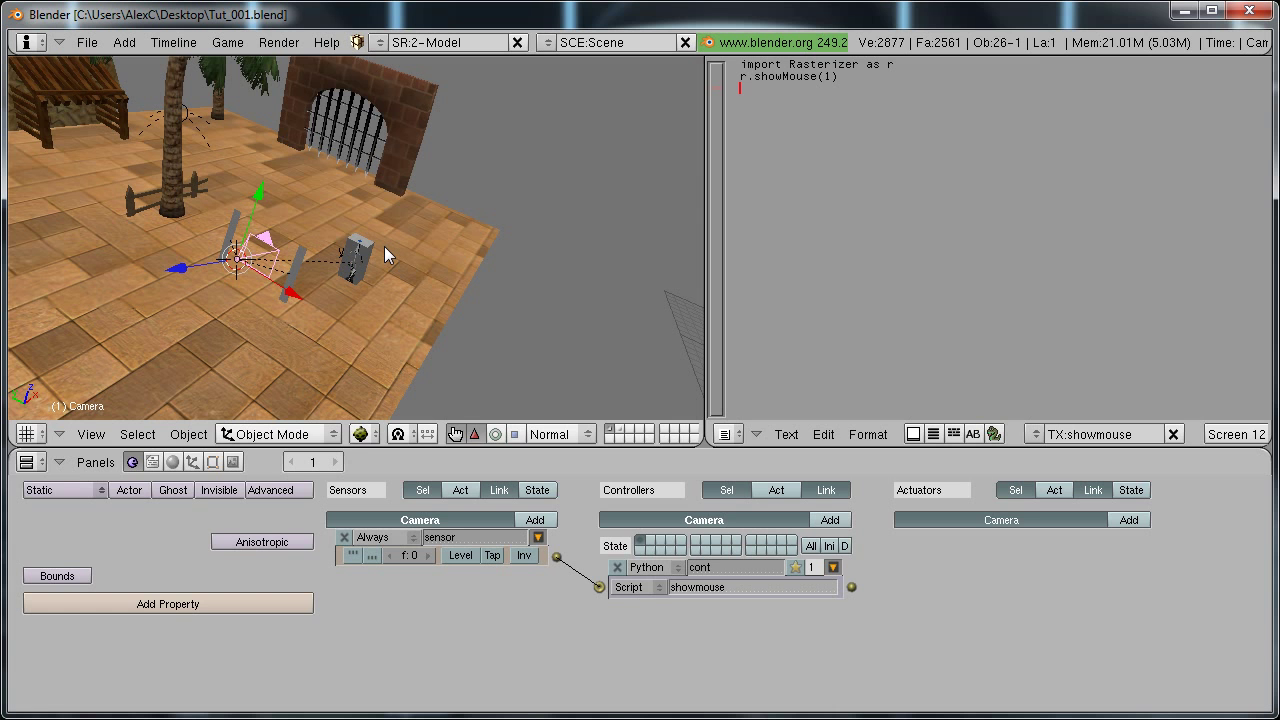
Run the game from the maximized camera view to test the cursor and side planes, stop it and restore the layout.
key("ctrl+Up")
key("KP_0")
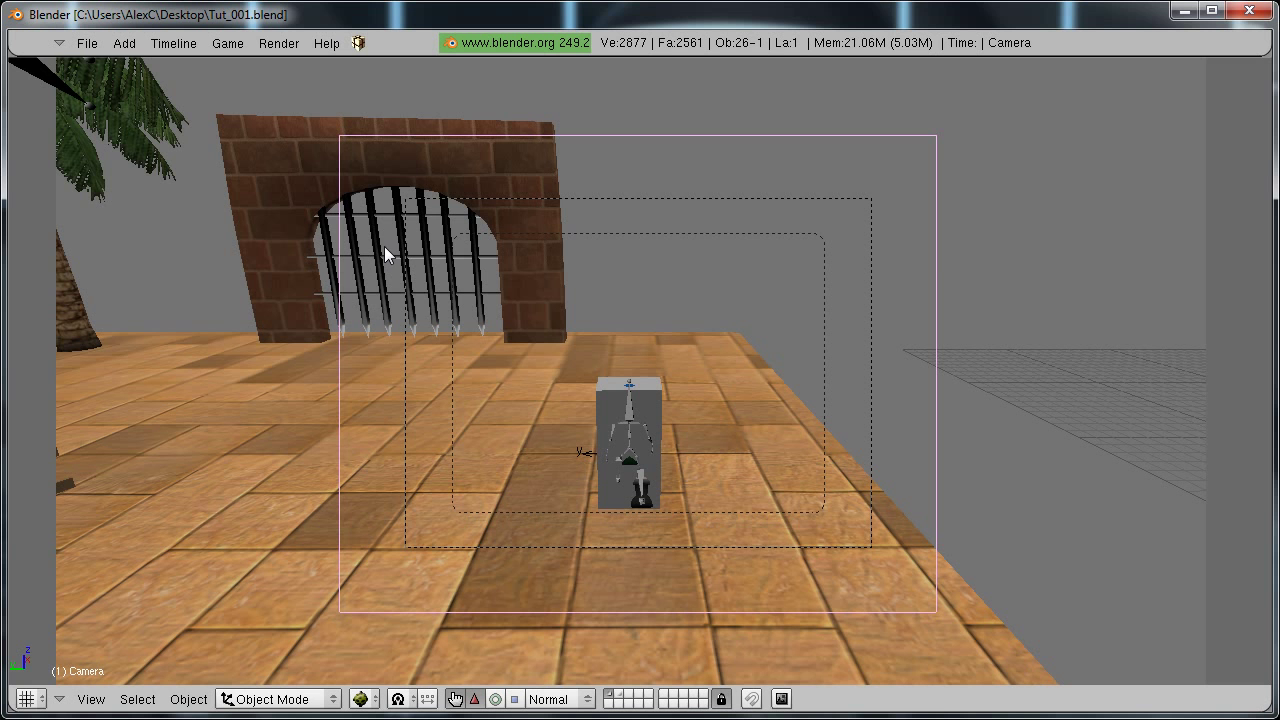
key("p")
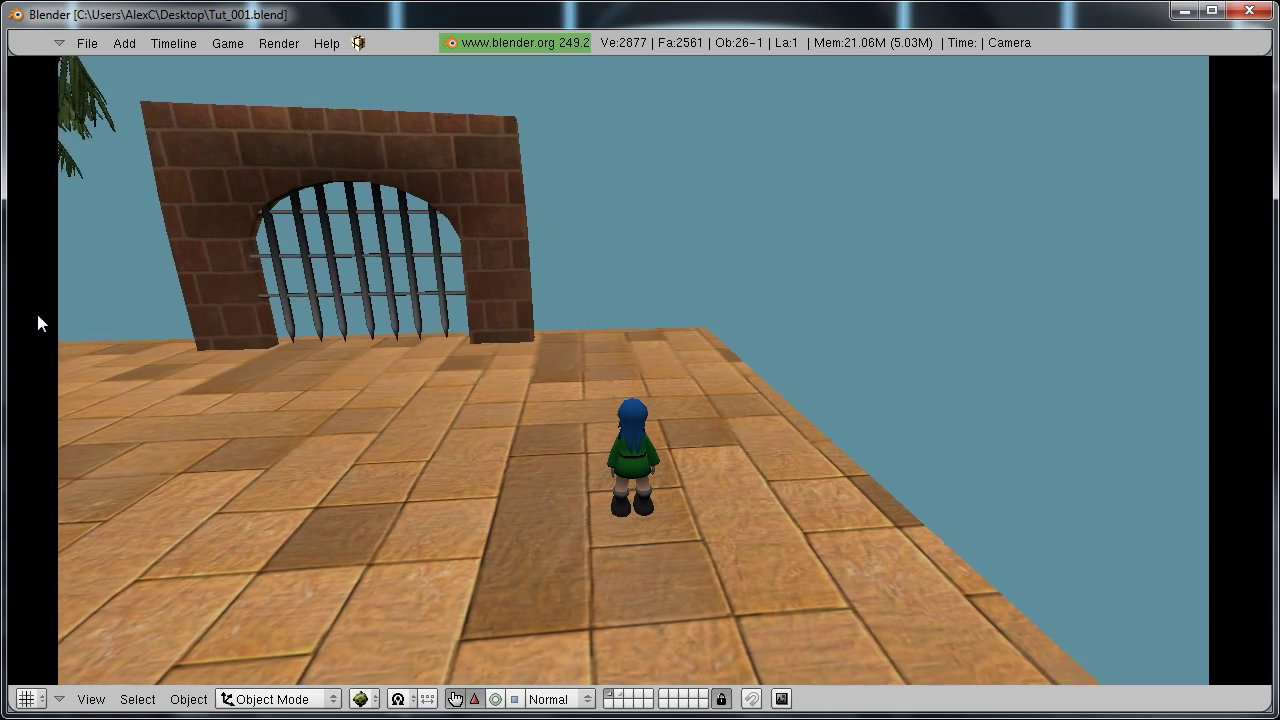
key("Escape")
key("ctrl+Down")
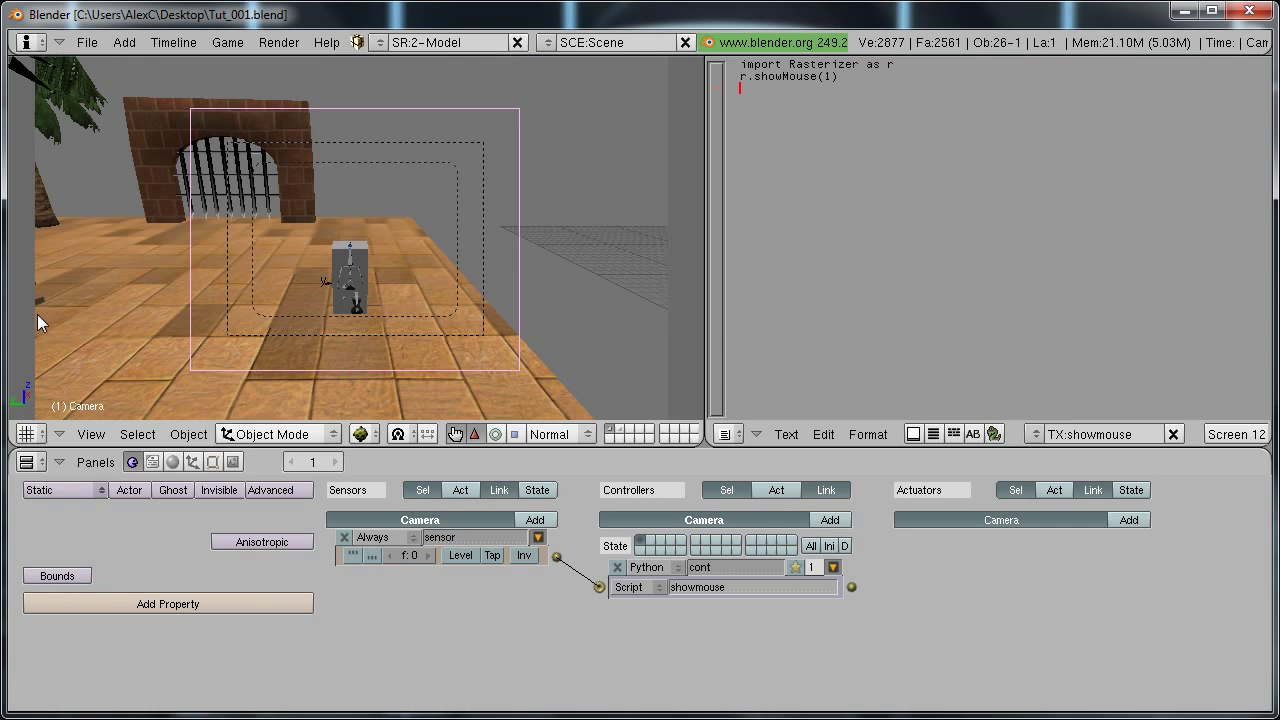
Select the Empty and set the value its Property actuator adds to cameraturn to 13.
middle_click_drag(551, 258, 295, 289)
right_click(311, 288)
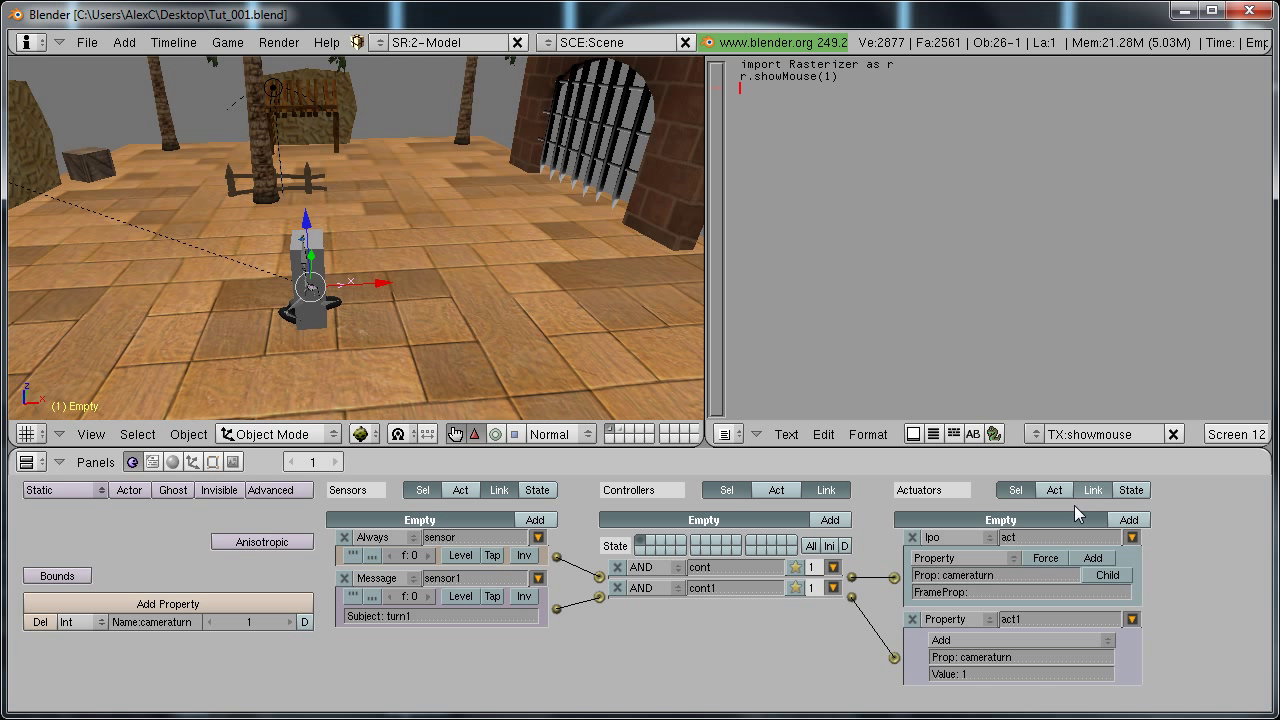
left_click(975, 676)
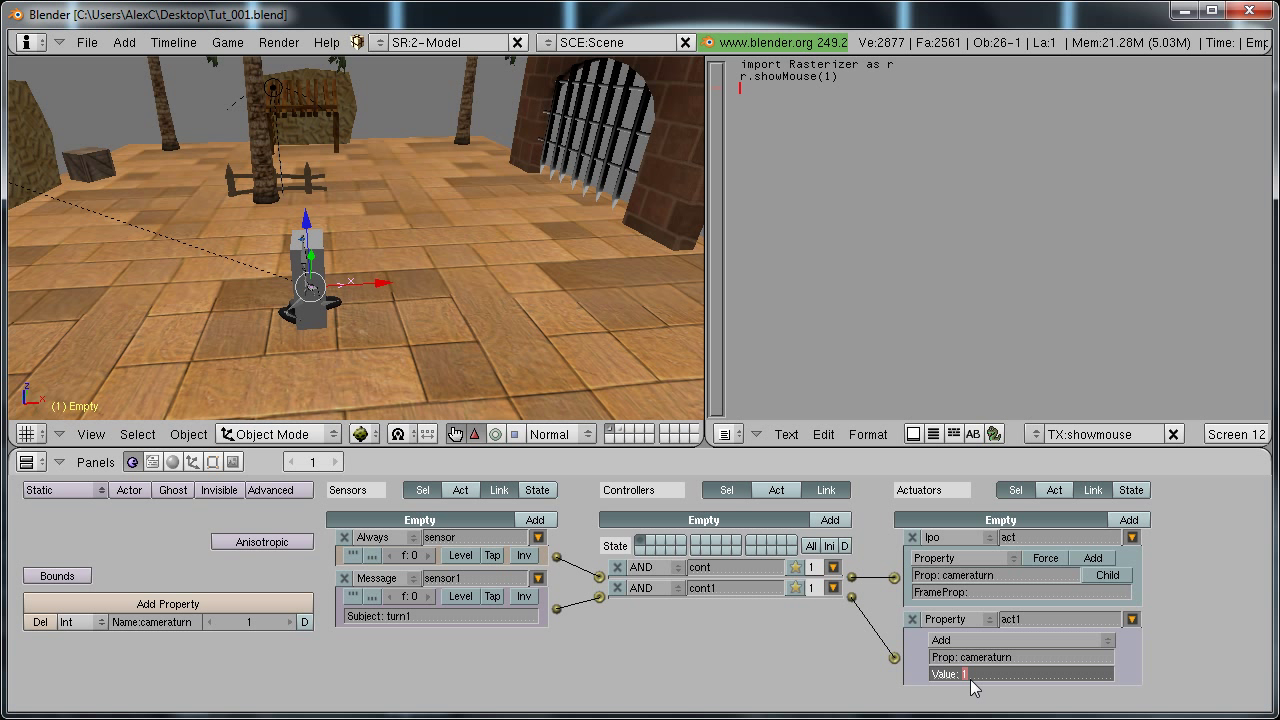
type("13")
key("Return")
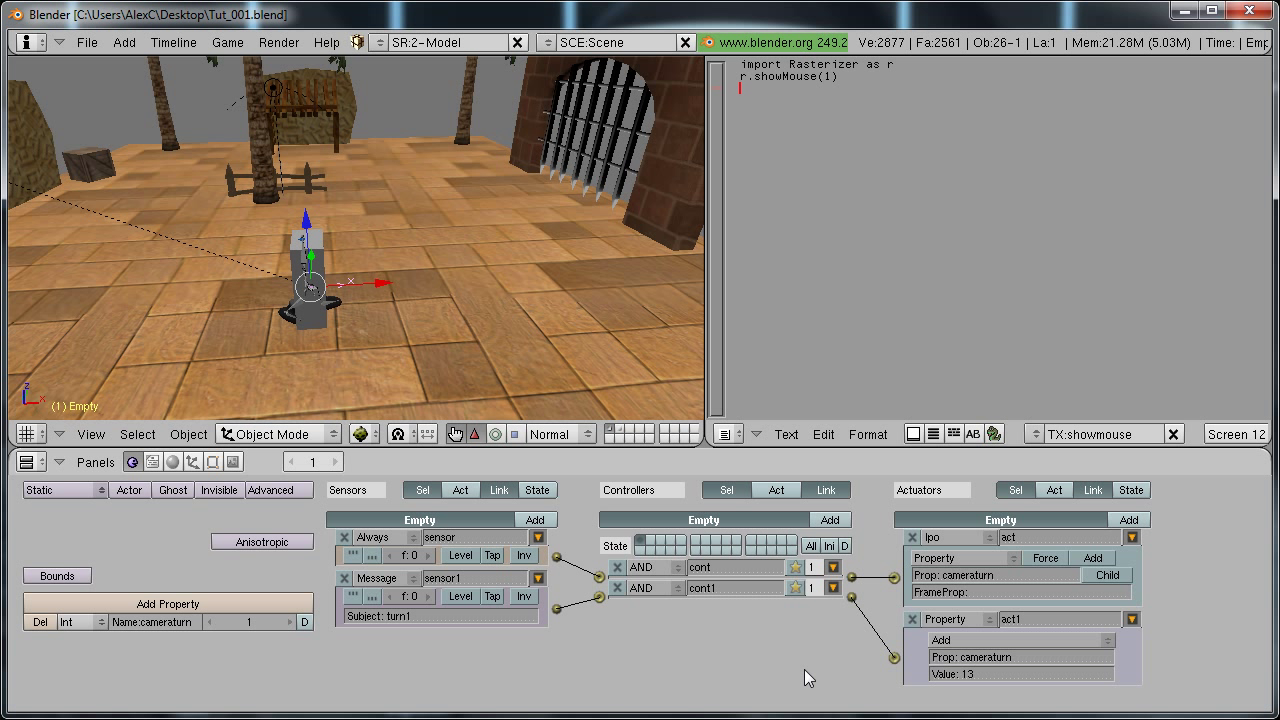
Run the game from the maximized camera view to test the new turning speed, stop it and restore the layout.
key("ctrl+Up")
key("KP_0")
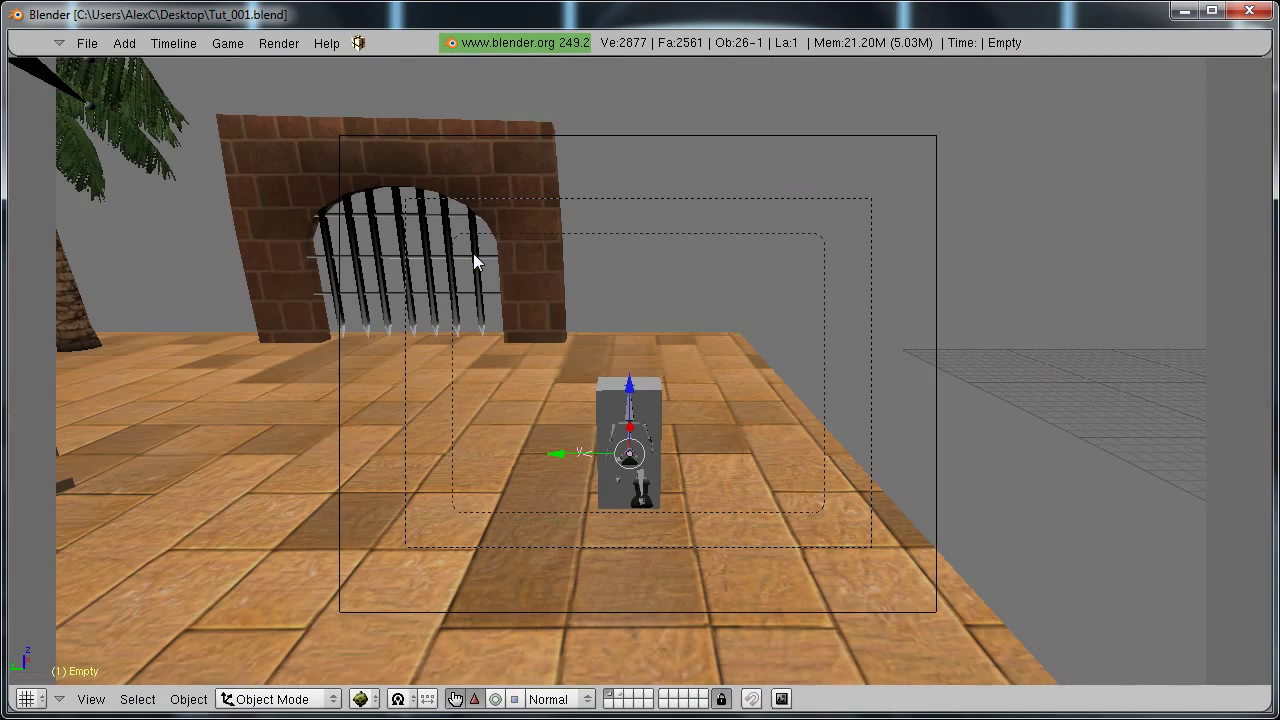
key("p")
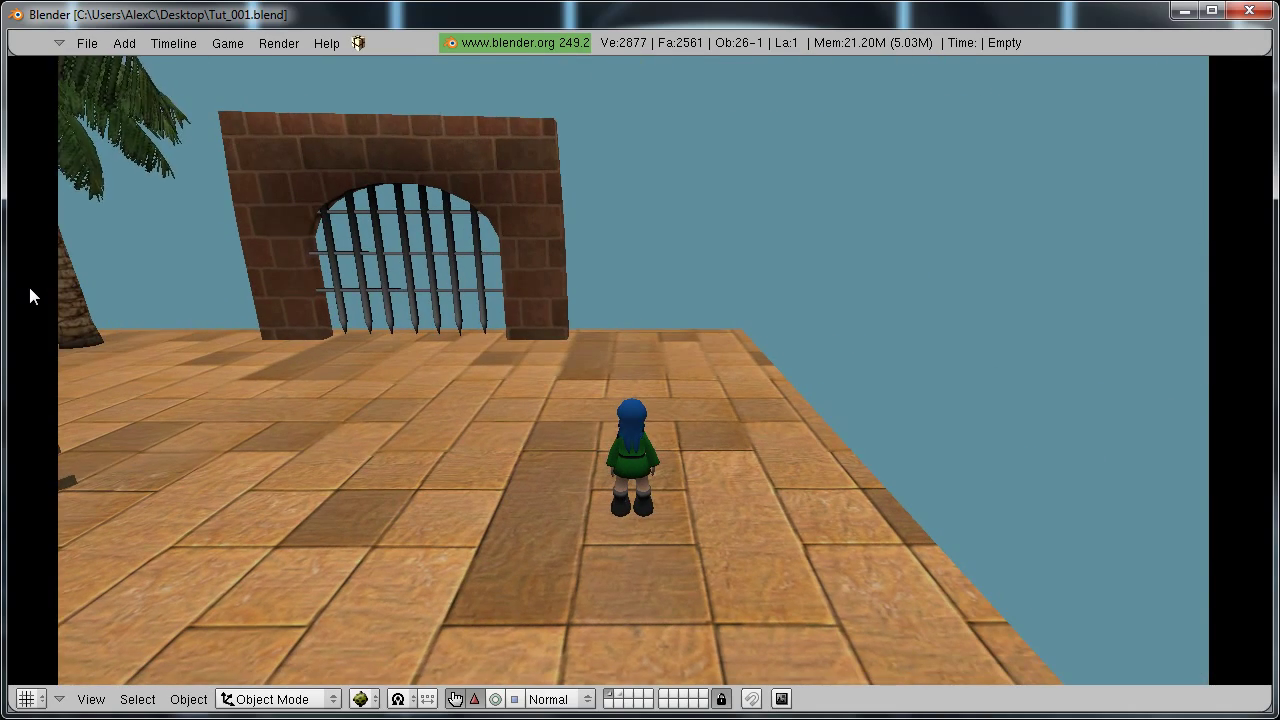
key("Escape")
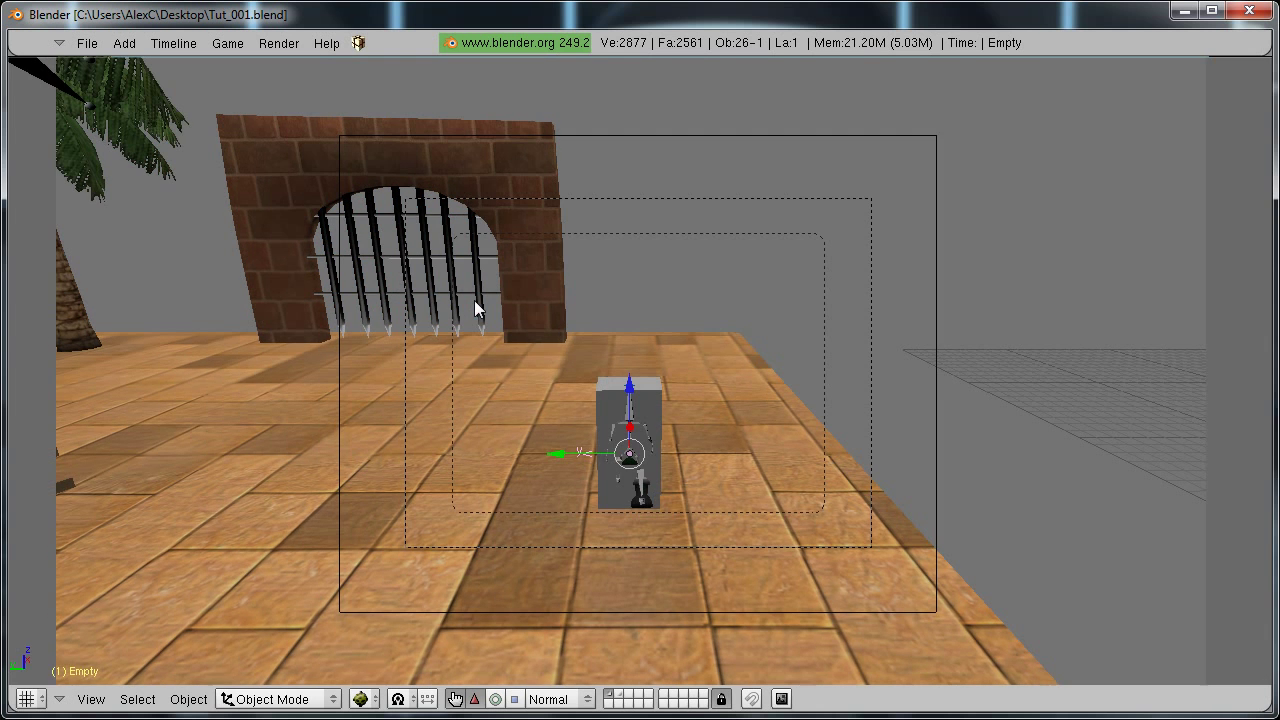
key("ctrl+Up")
key("KP_0")
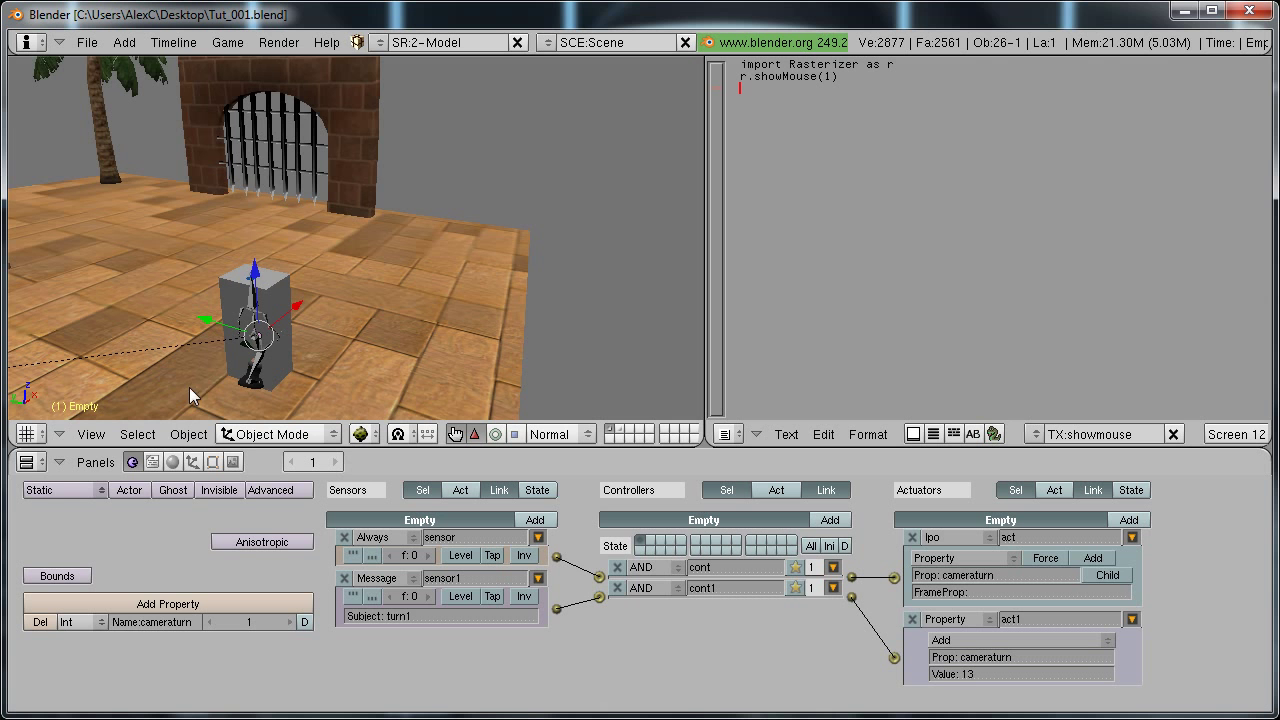
Switch the text editor view to the Ipo Curve Editor to show the Empty's rotation curves.
middle_click_drag(500, 330, 357, 309)
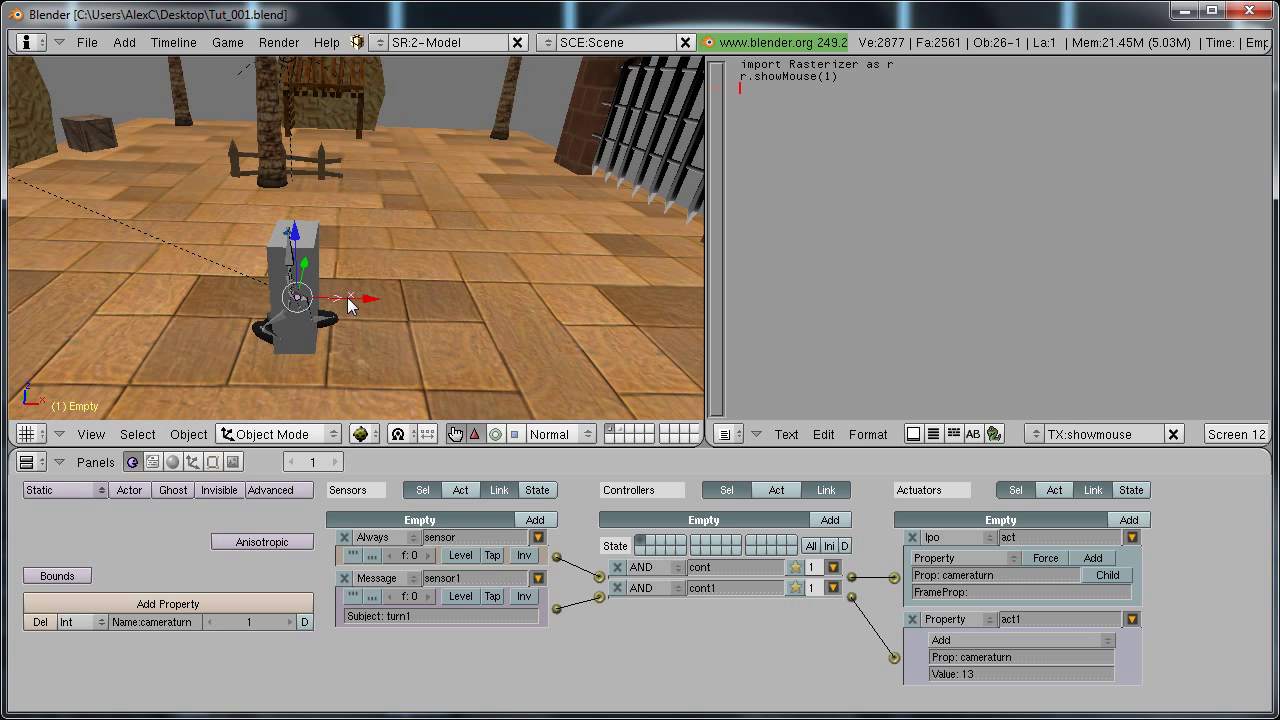
left_click(724, 434)
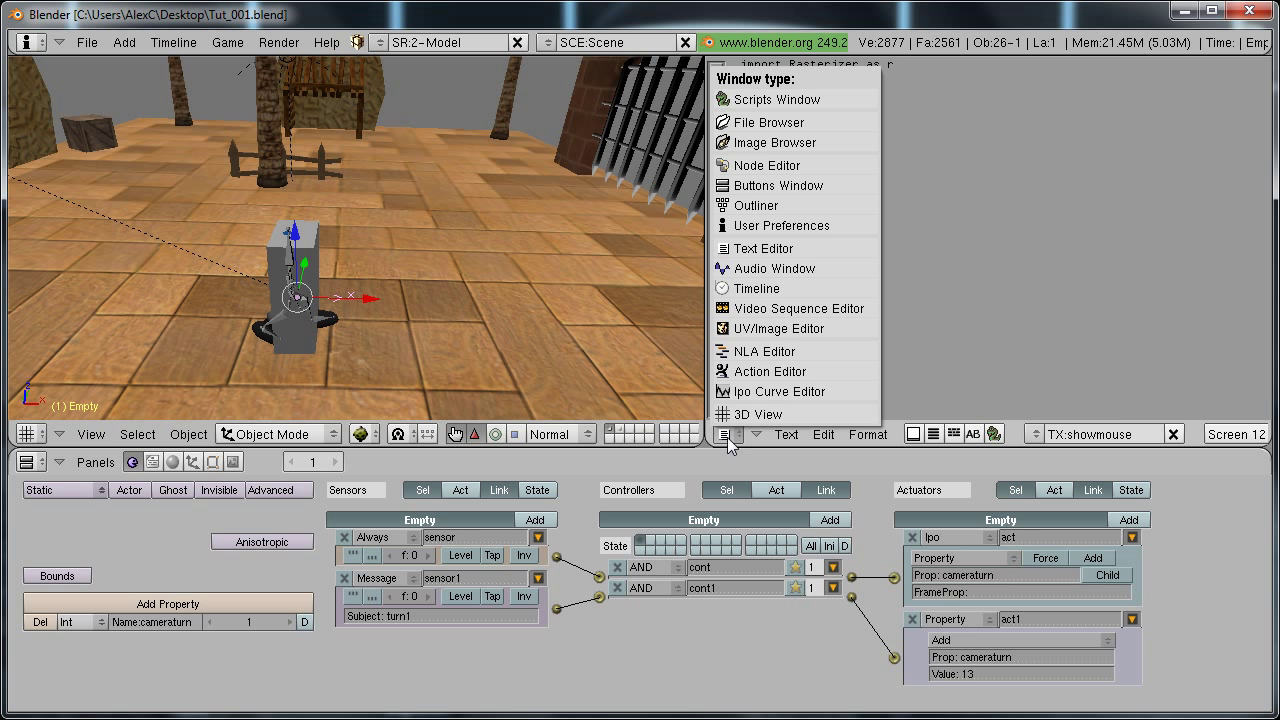
left_click(754, 390)
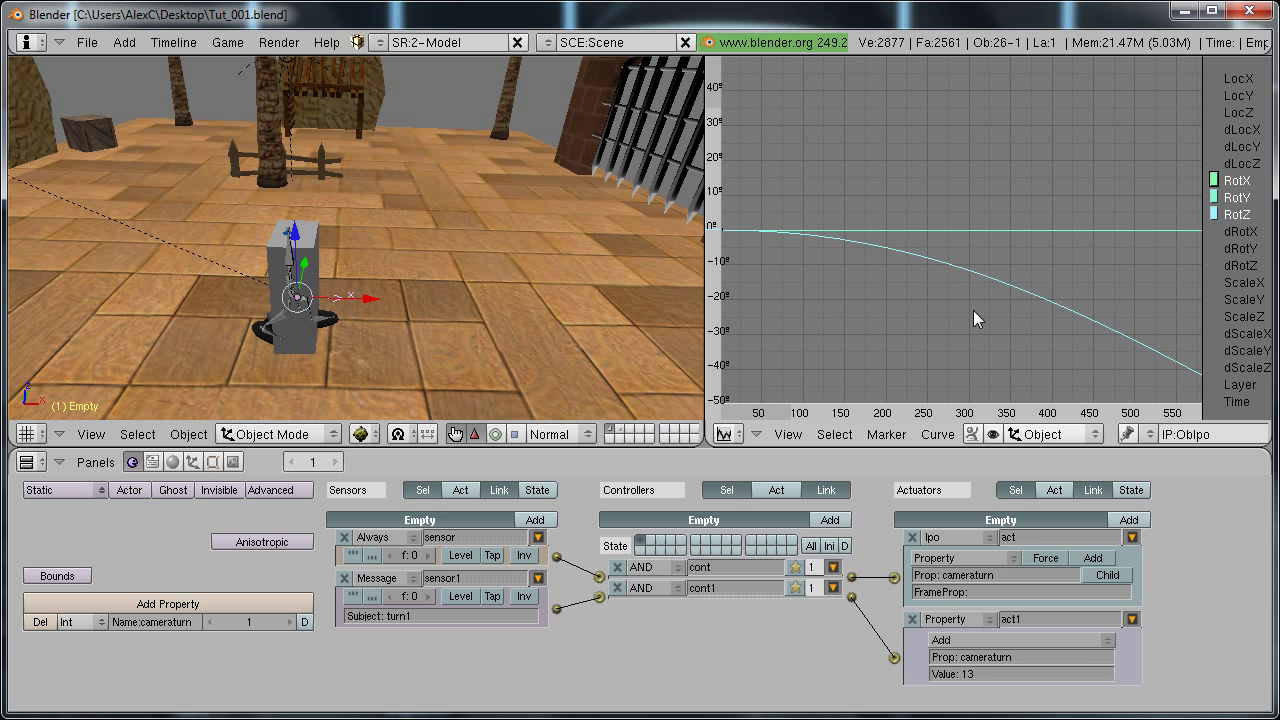
Try rotating the Empty in top view to check which axis the camera orbits around.
middle_click_drag(214, 229, 270, 257)
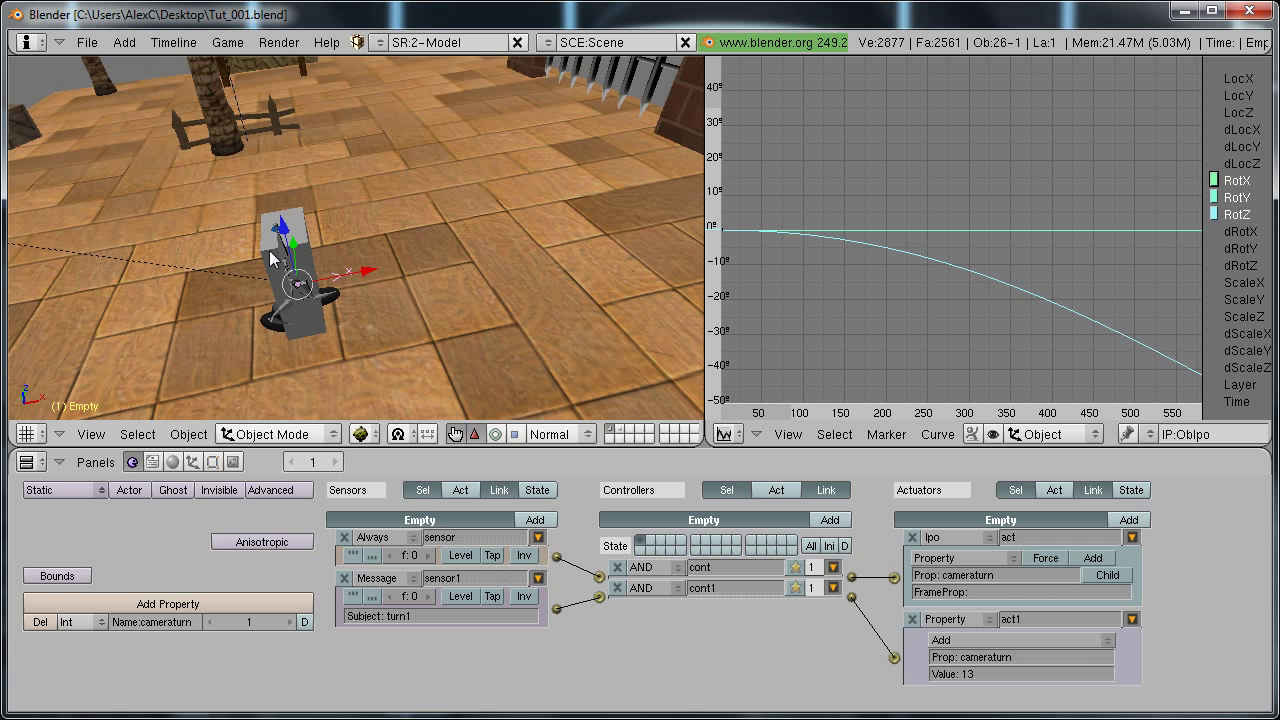
key("KP_7")
key("r")
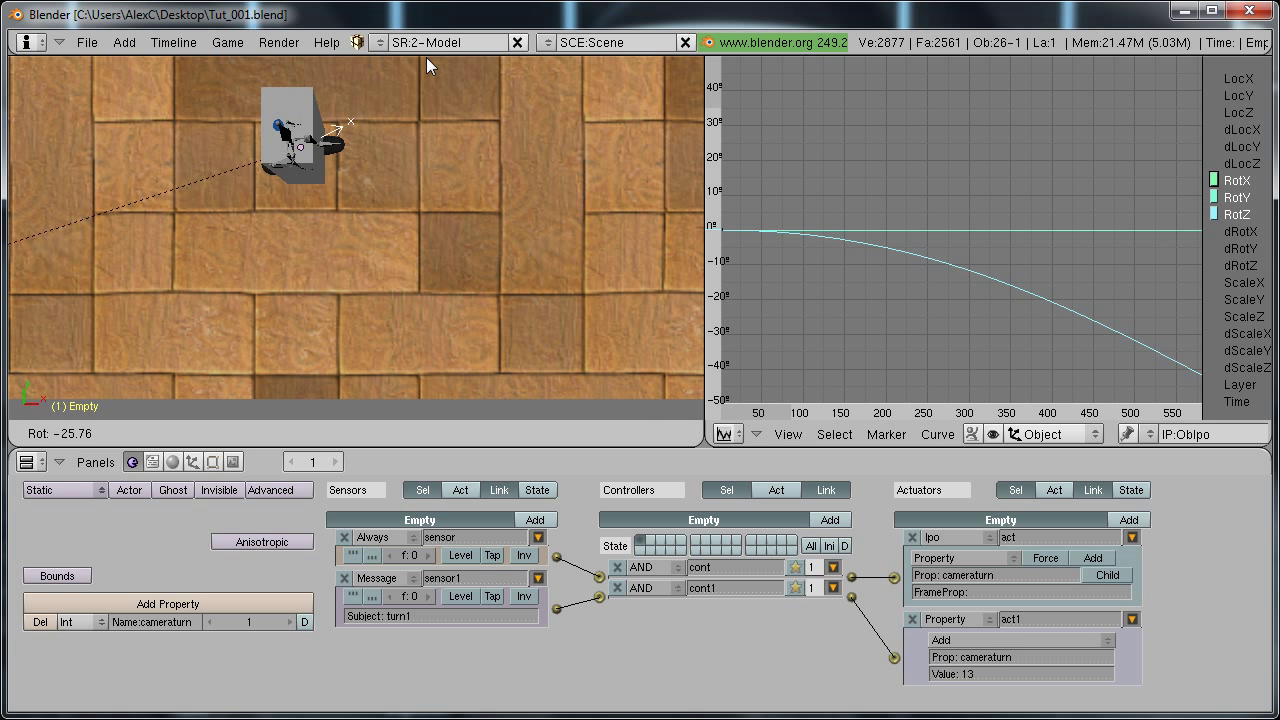
left_click(390, 179)
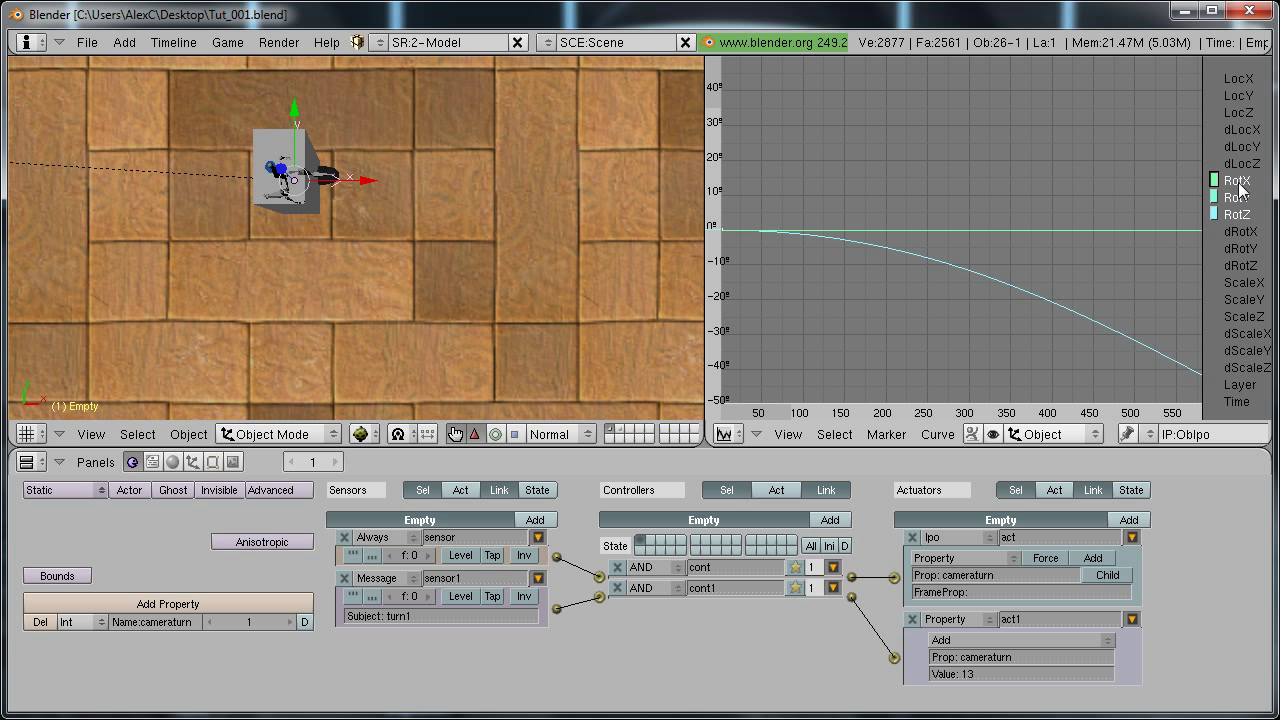
Delete the Empty's RotX and RotY curves, keeping only RotZ.
key("x")
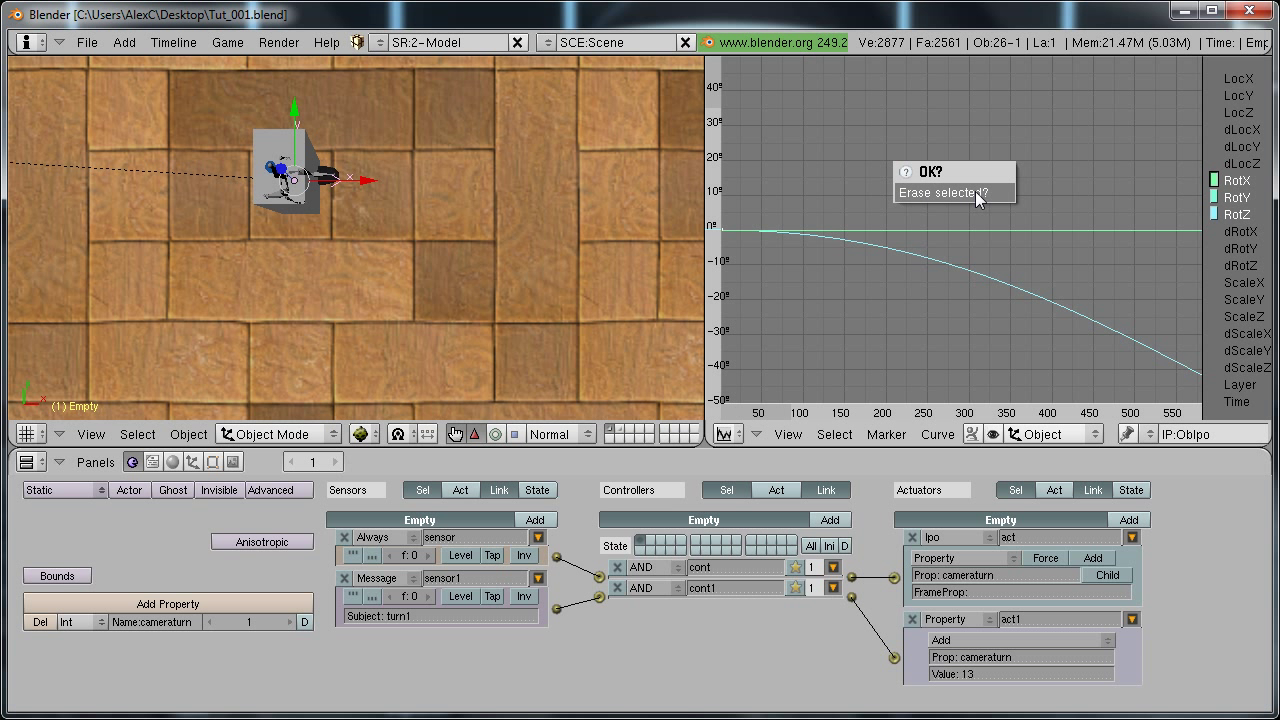
left_click(975, 193)
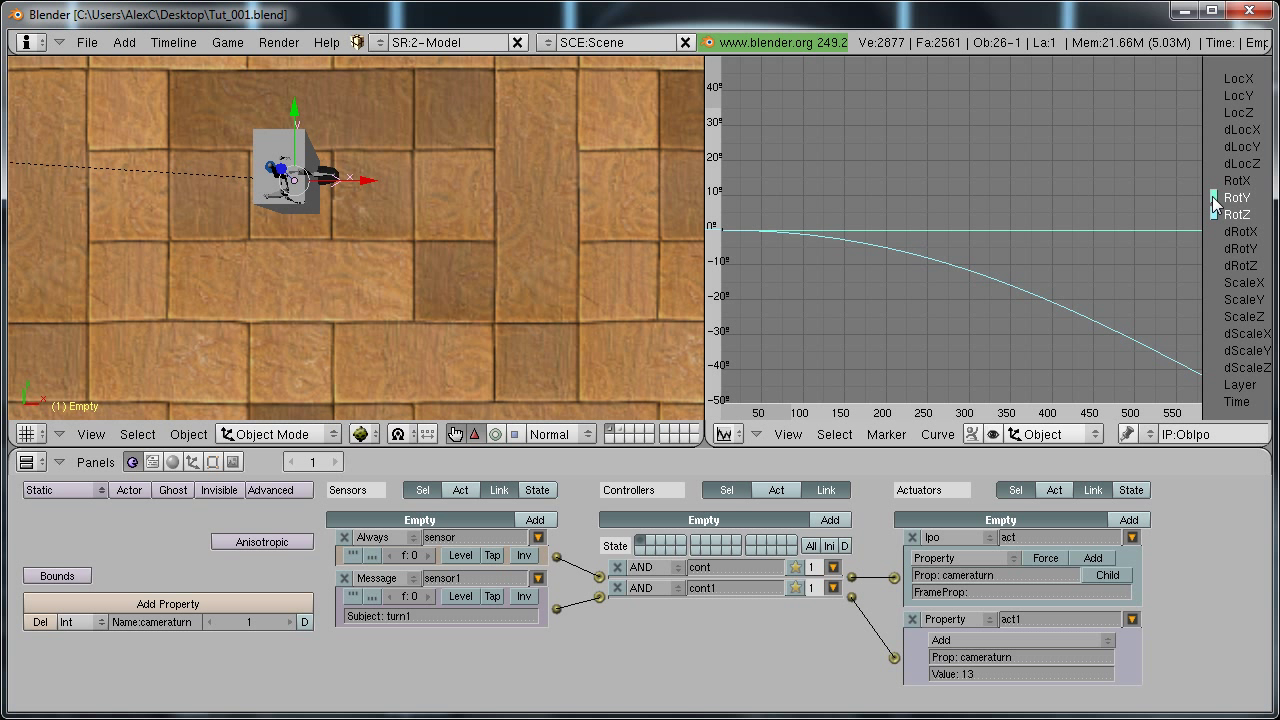
key("x")
left_click(1052, 227)
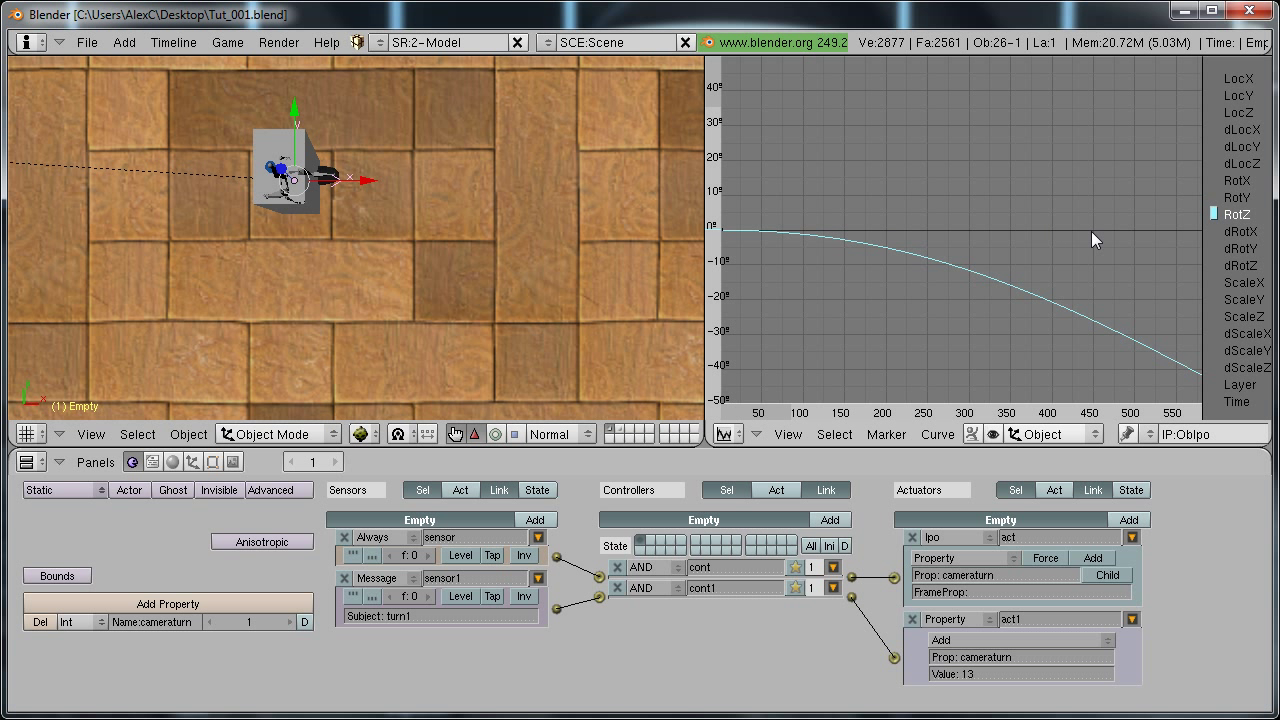
Set the extend mode of the Empty's RotZ curve to Extrapolation.
key("Home")
scroll(1082, 233, "down", 3)
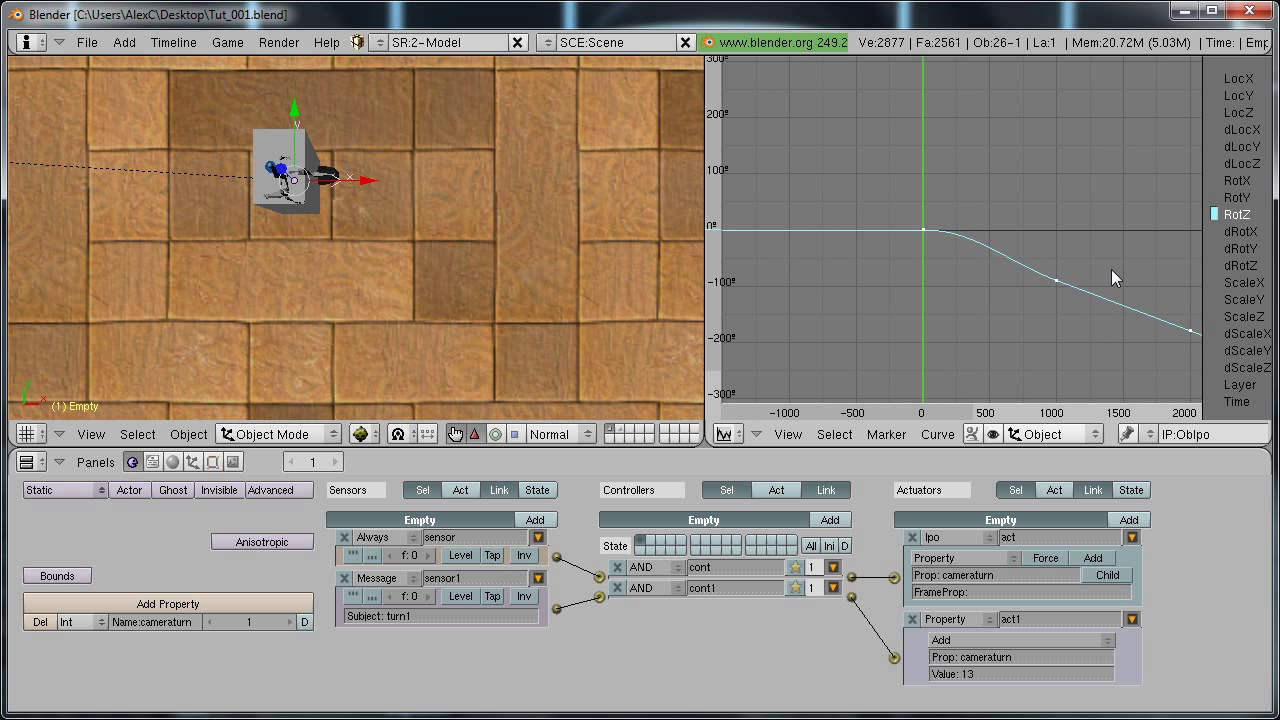
key("shift+e")
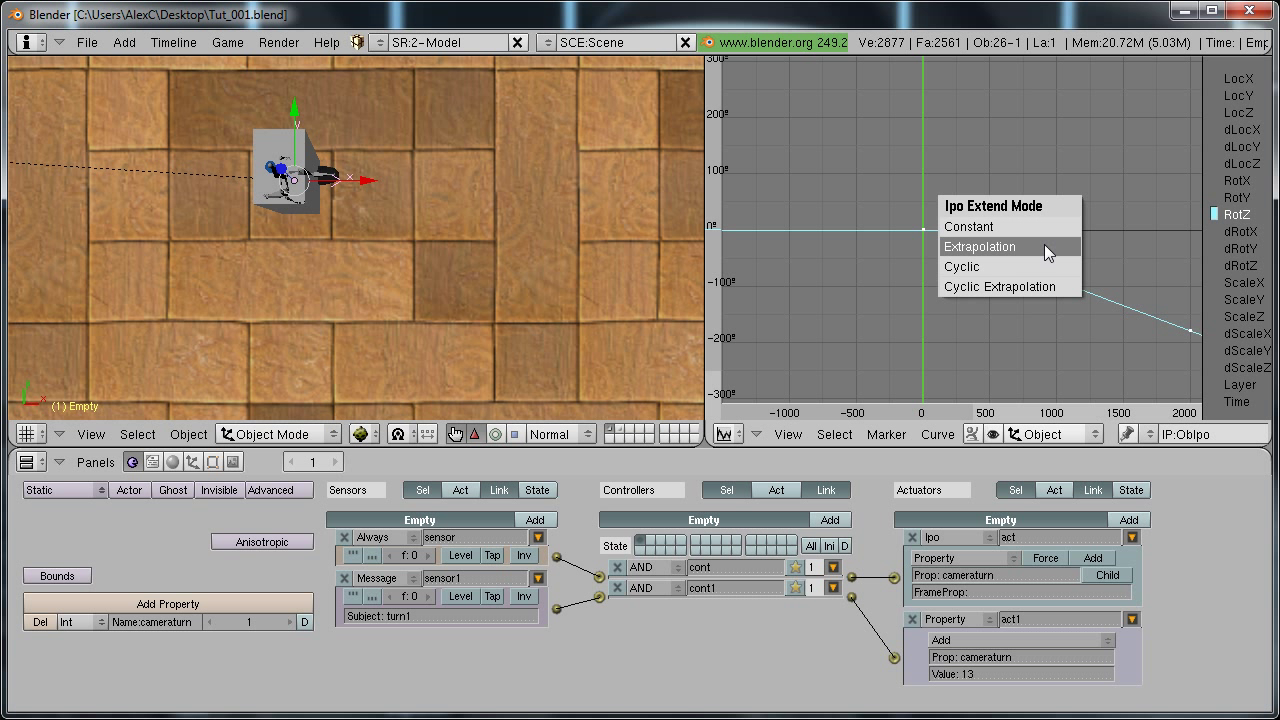
left_click(1044, 246)
scroll(1044, 245, "down", 4)
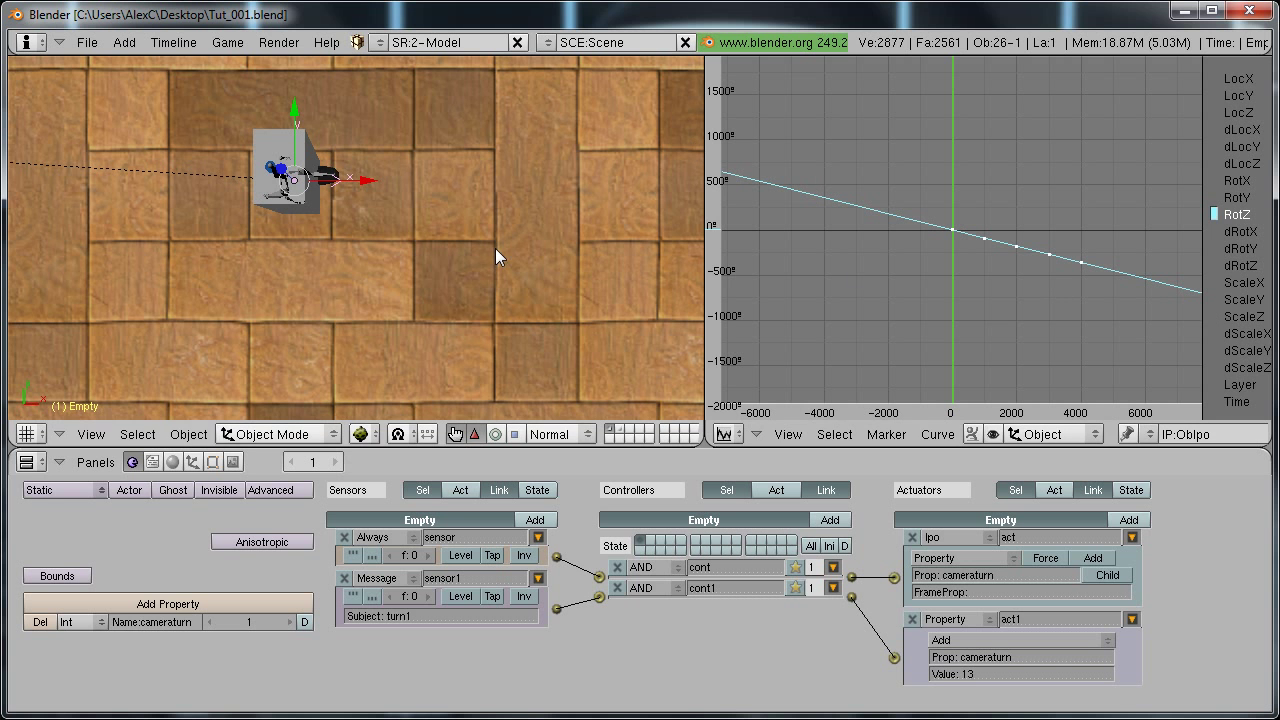
Run the game from the maximized camera view to test continuous orbiting around the character, and stop it.
scroll(537, 238, "up", 1)
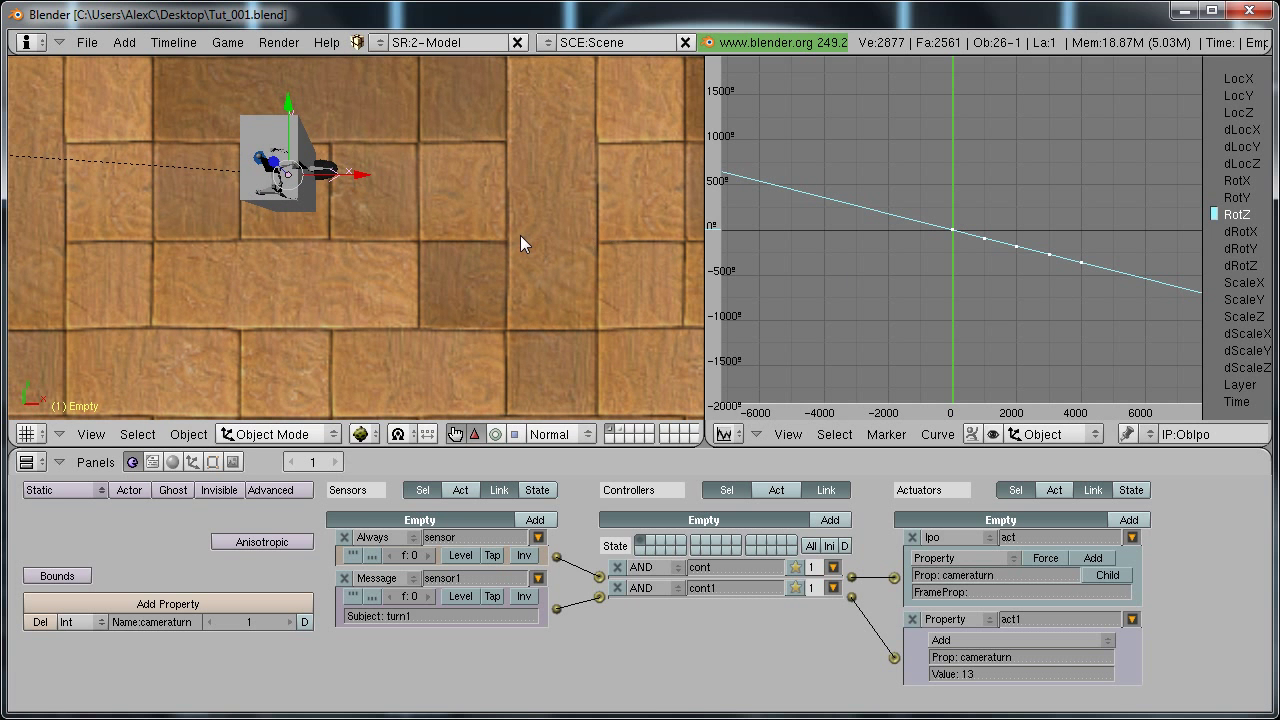
key("ctrl+Up")
key("KP_0")
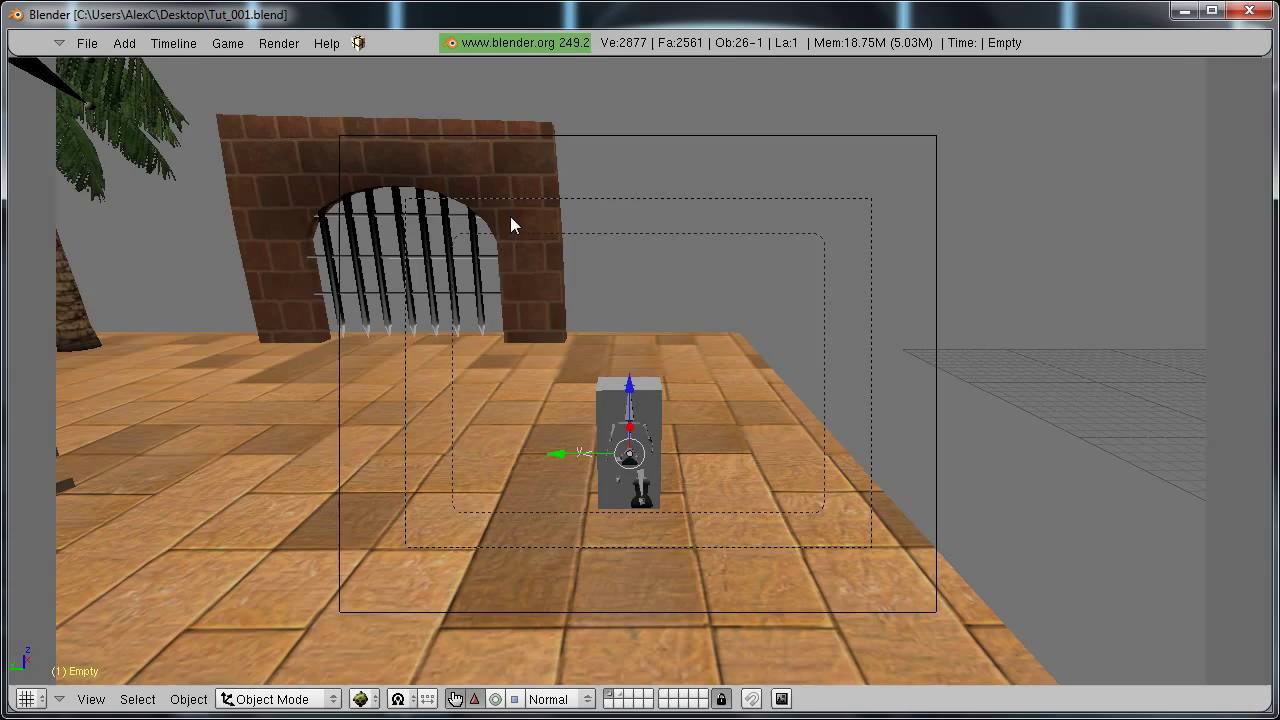
key("p")
key("Right")
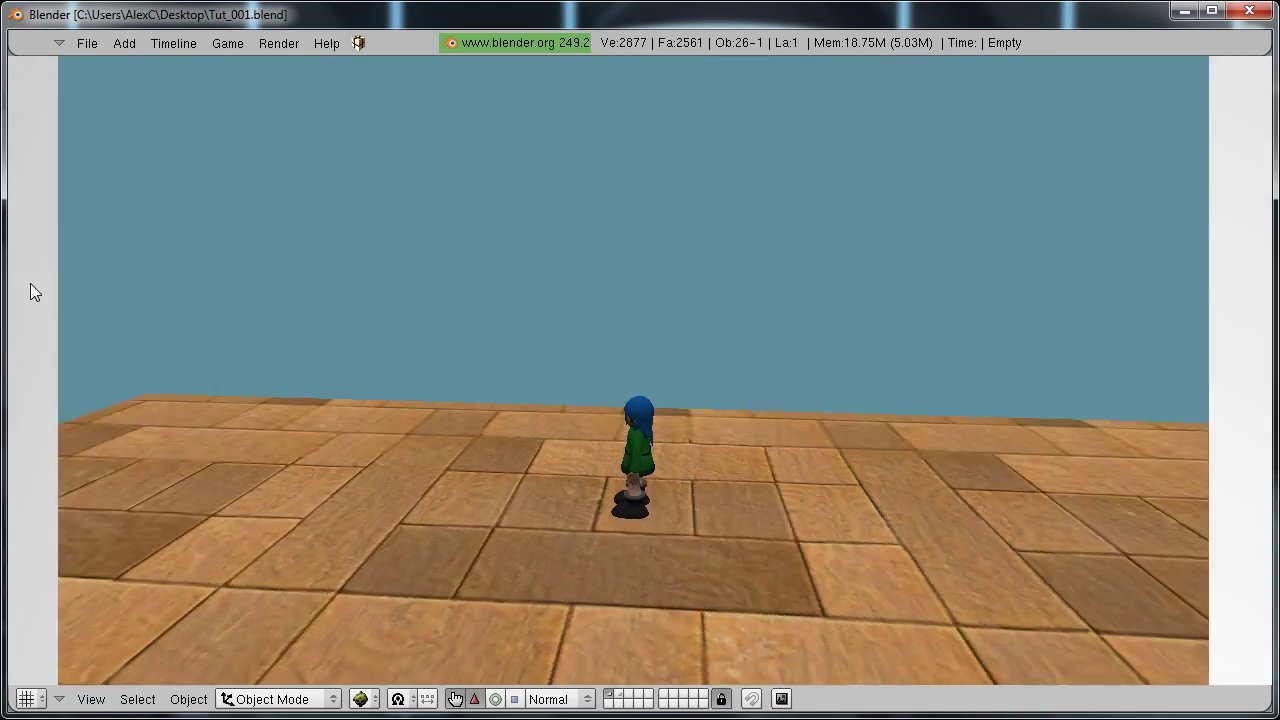
key("Right")
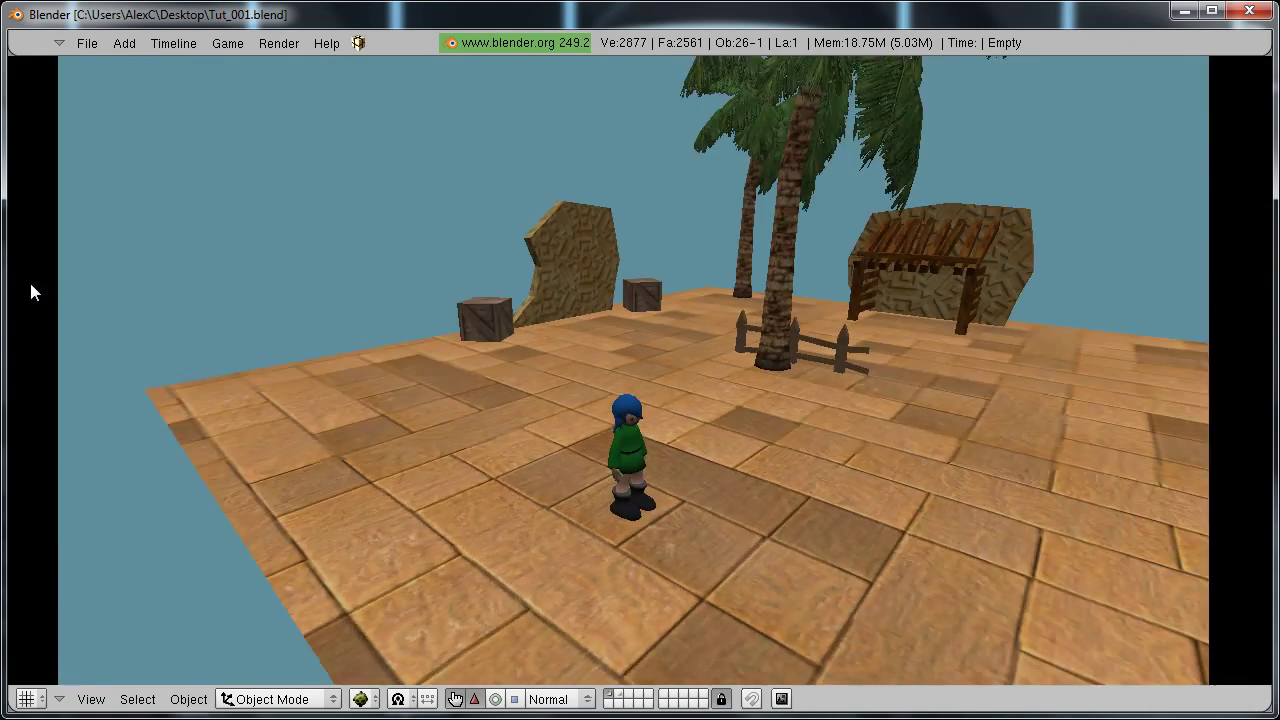
key("Right")
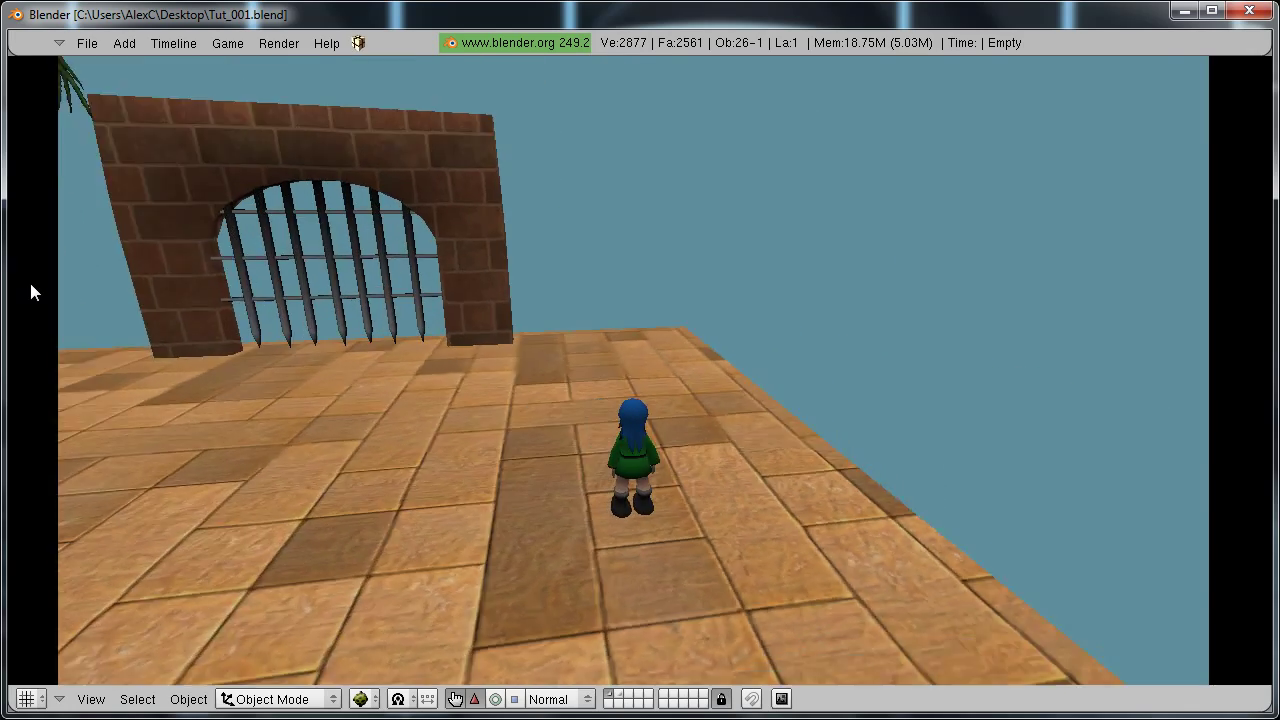
key("Right")
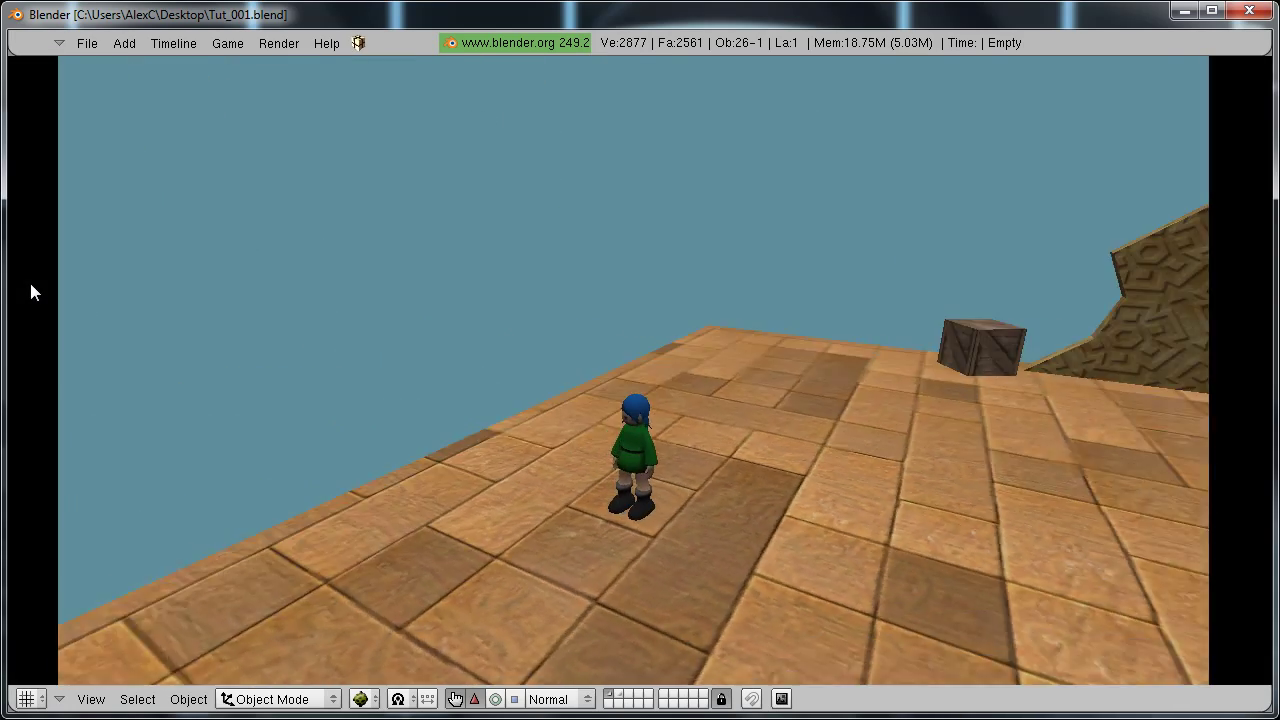
key("Right")
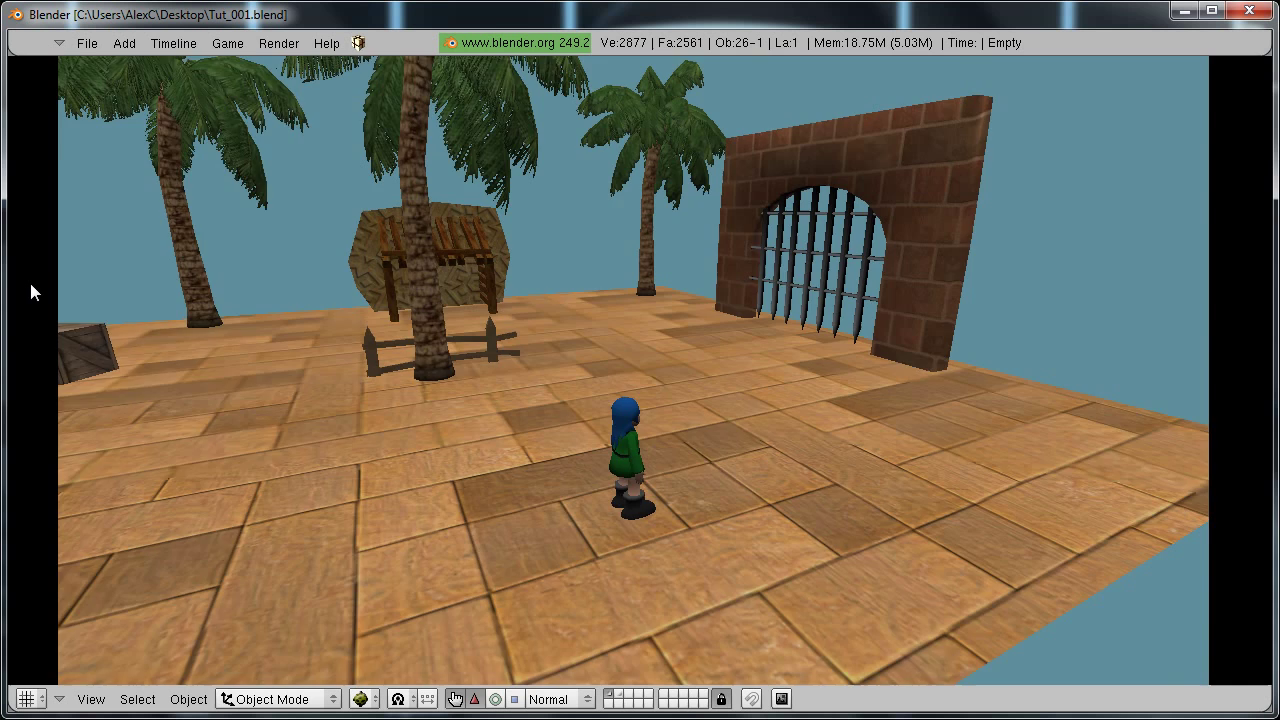
key("Escape")
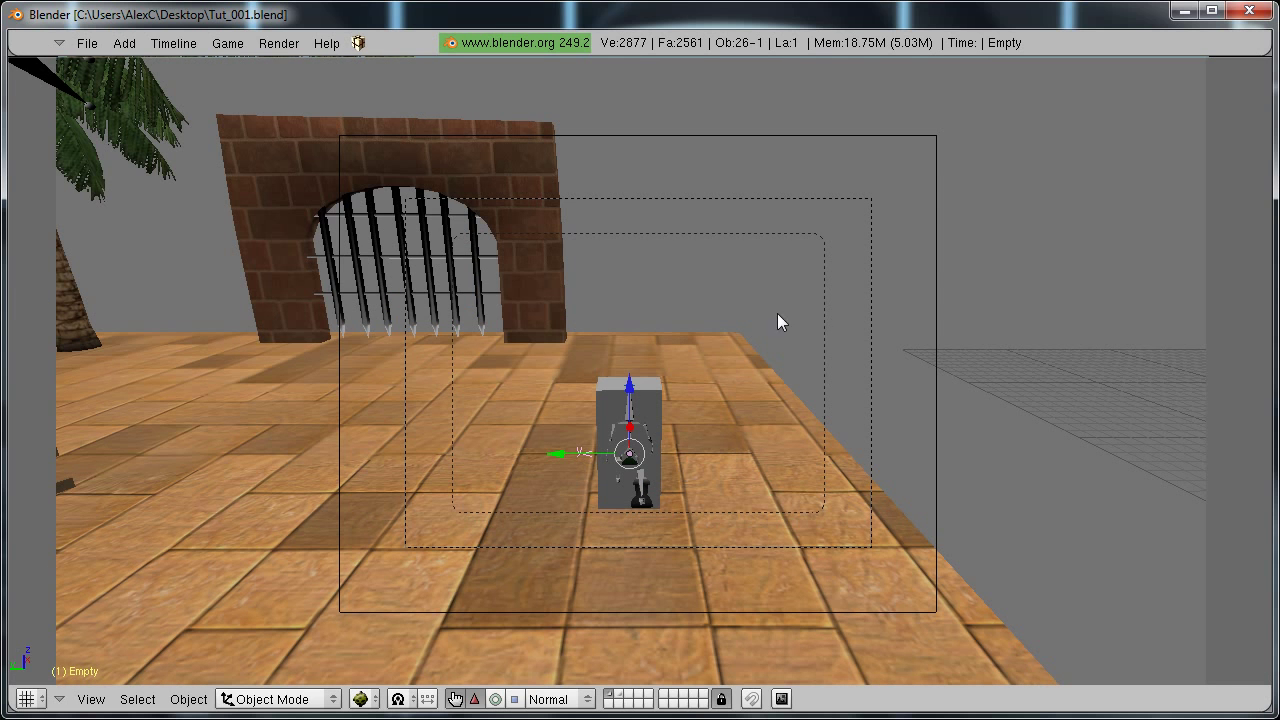